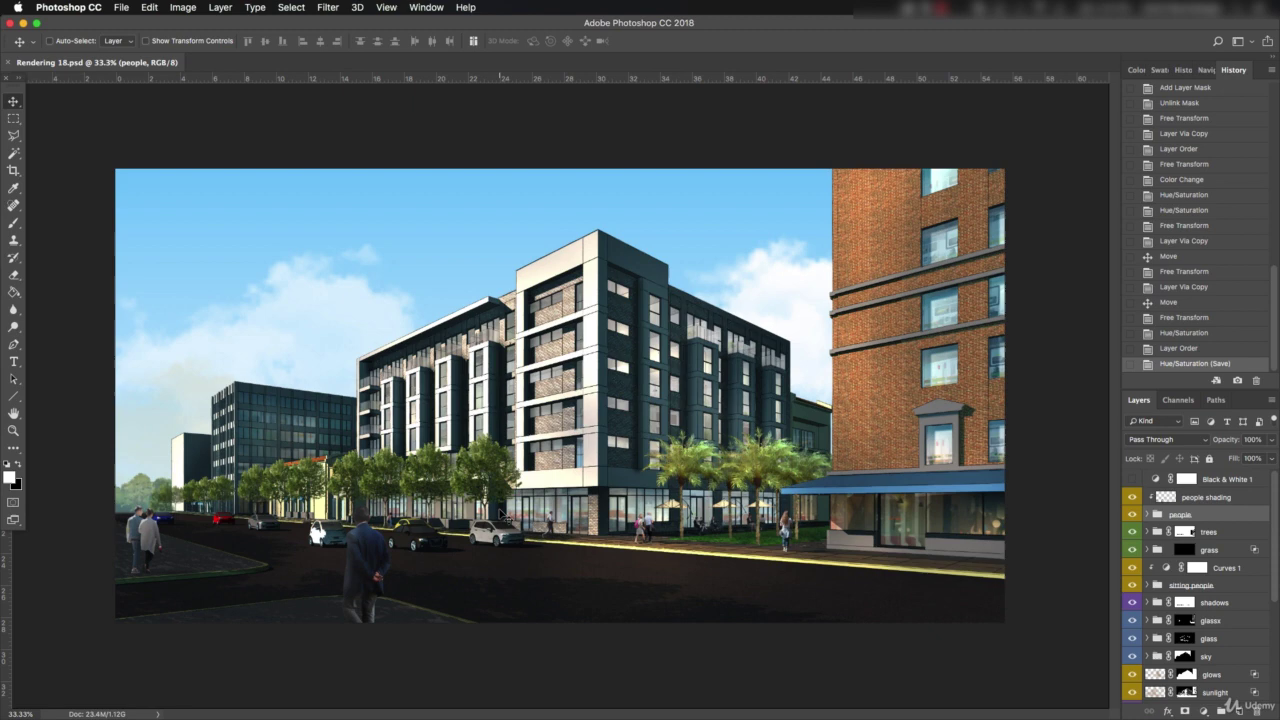
# - Create a layer group named 'street' above people shading and give it an orange colour label
pyautogui.click(1245, 498)
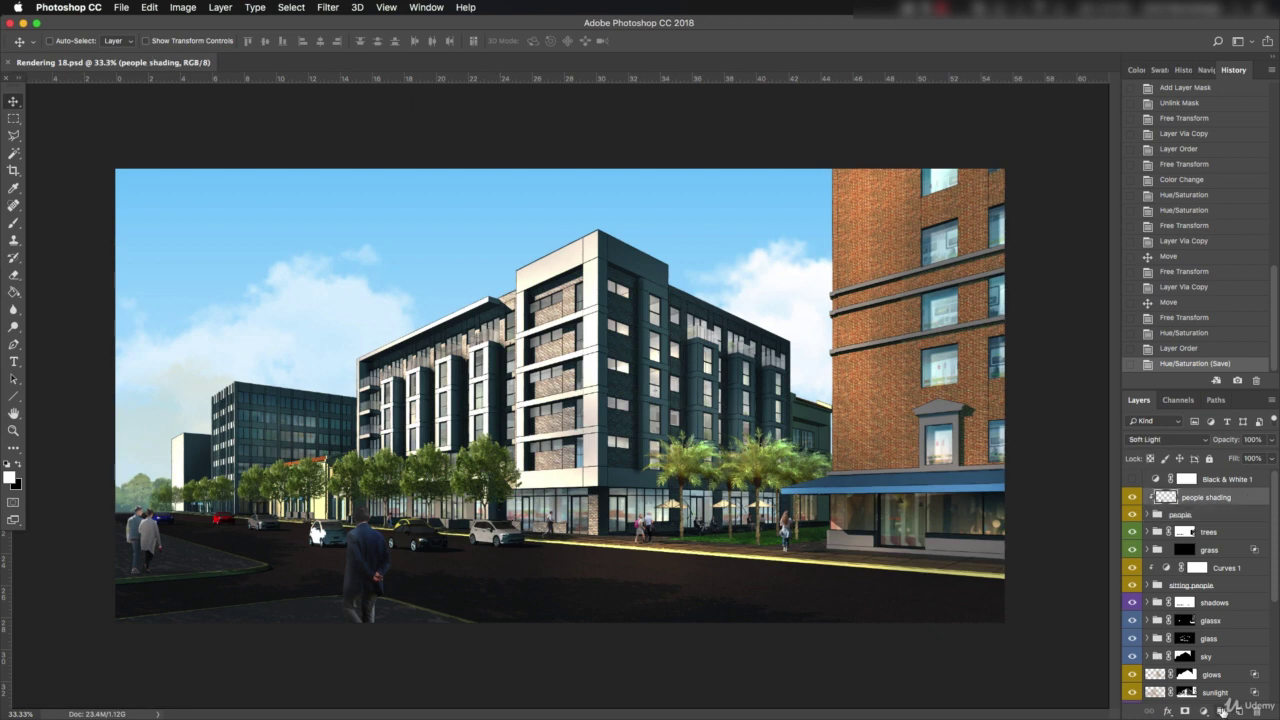
pyautogui.click(1221, 710)
pyautogui.doubleClick(1182, 496)
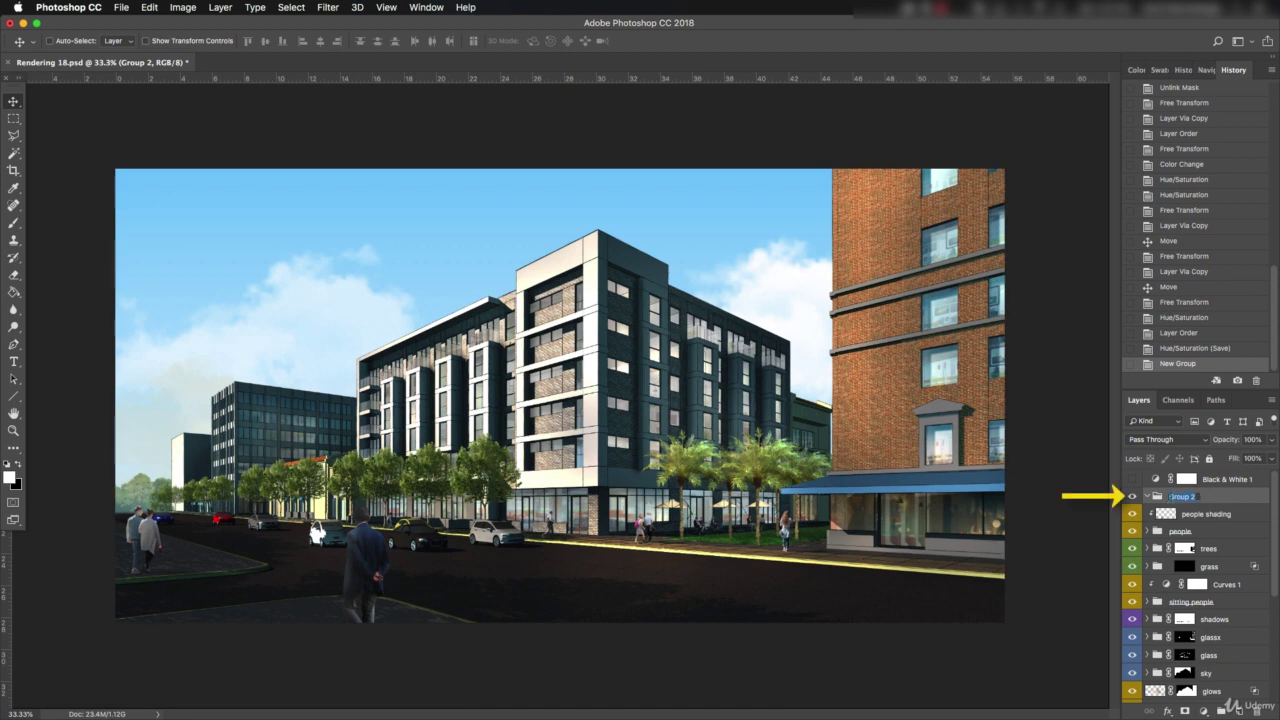
pyautogui.write('sh')
pyautogui.write('reet')
pyautogui.press('Return')
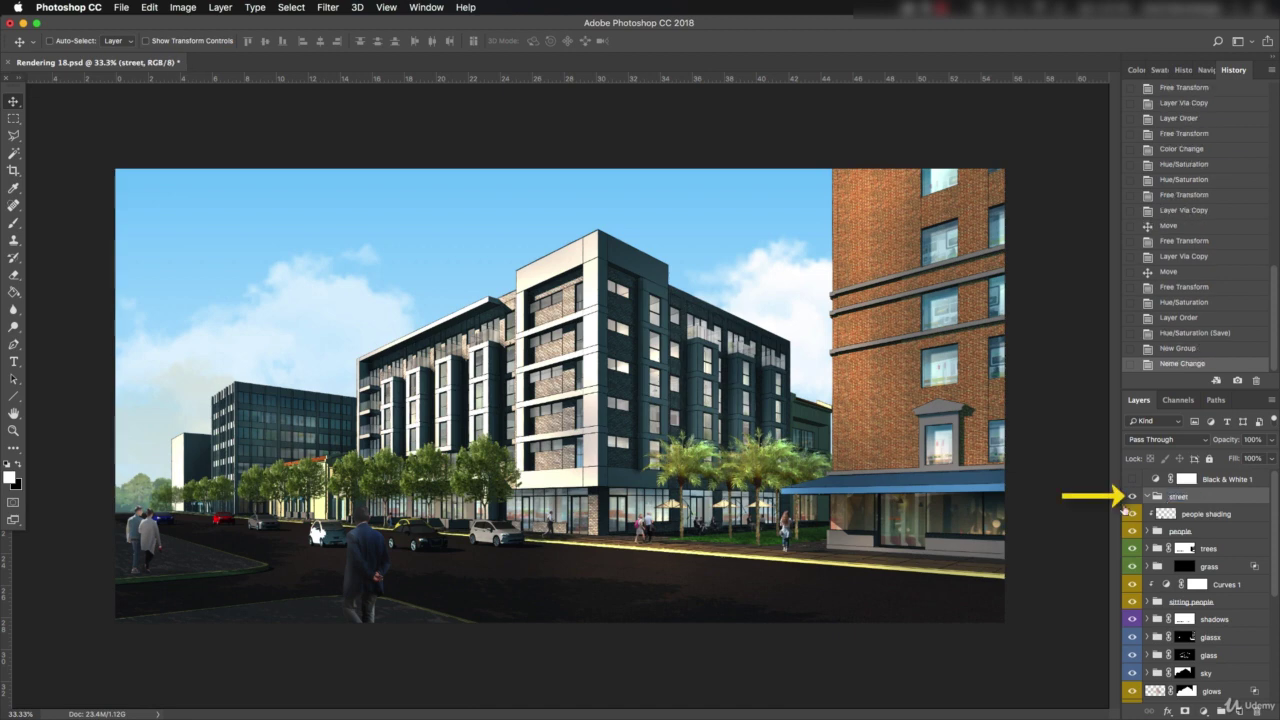
pyautogui.rightClick(1133, 497)
pyautogui.click(1168, 561)
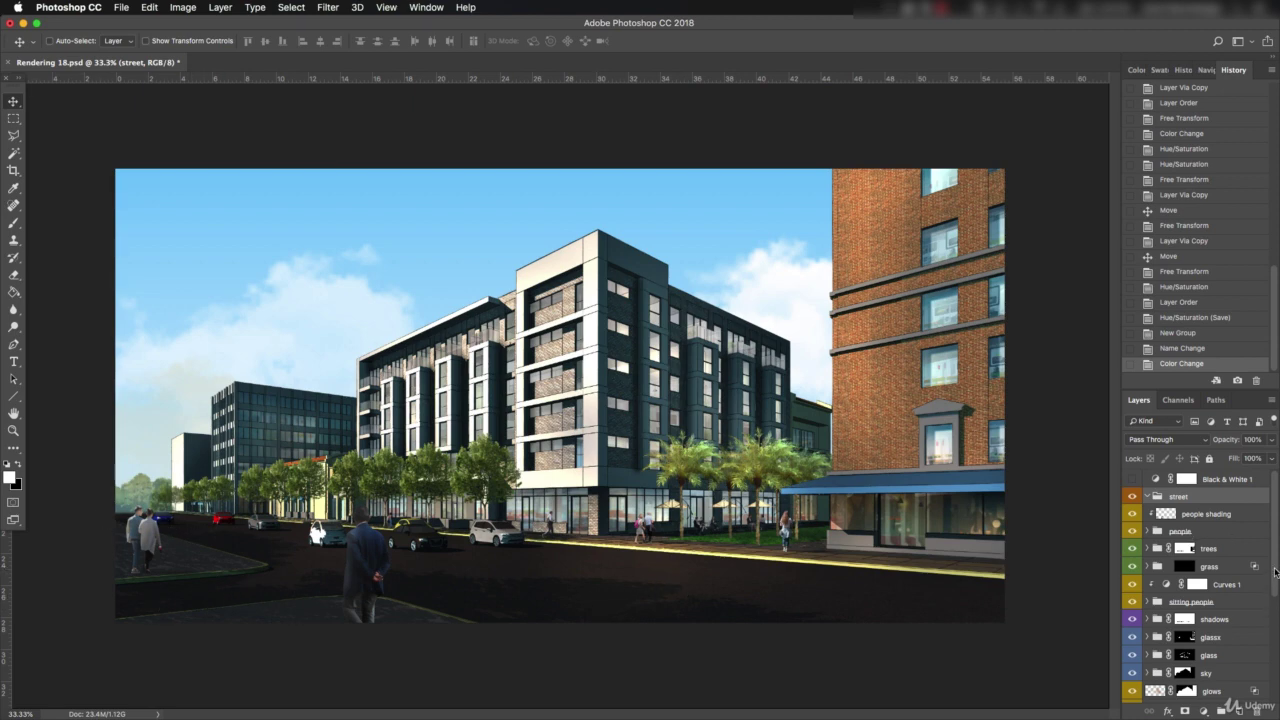
pyautogui.scroll(-6, 1275, 572)
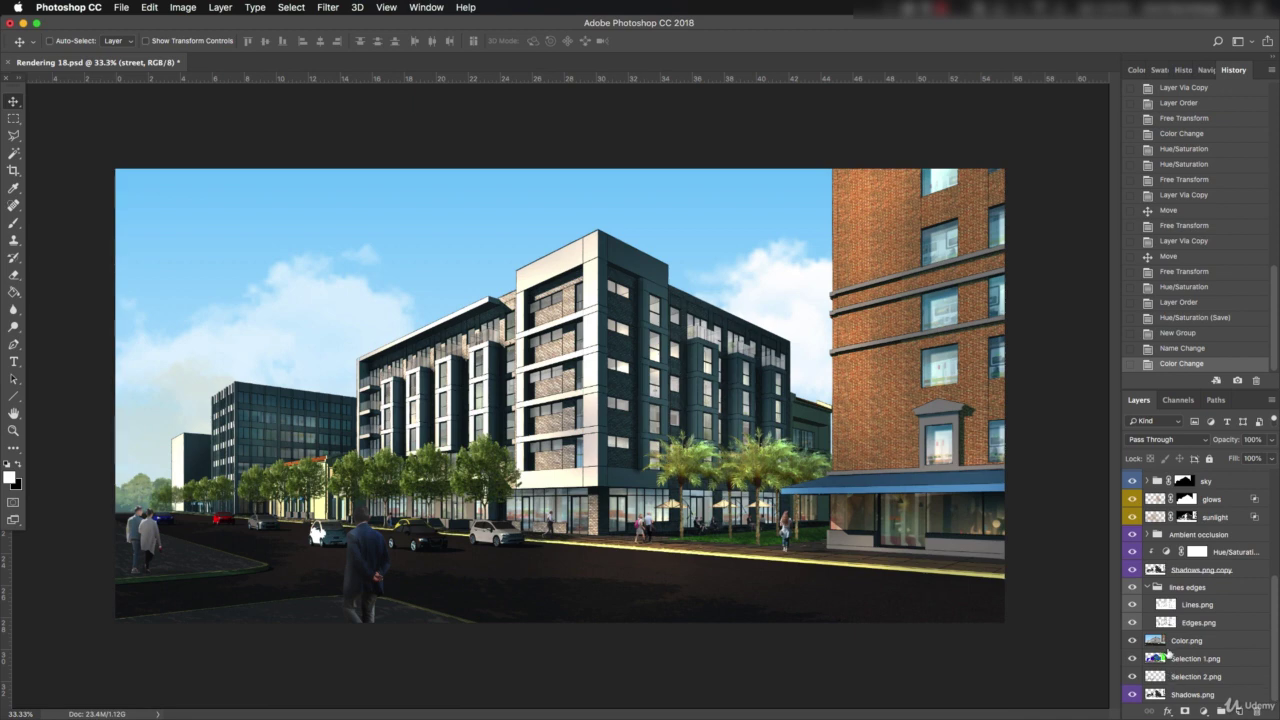
# - Magic Wand the road pavement on Color.png and use it as the street group's mask
pyautogui.click(1168, 645)
pyautogui.press('w')
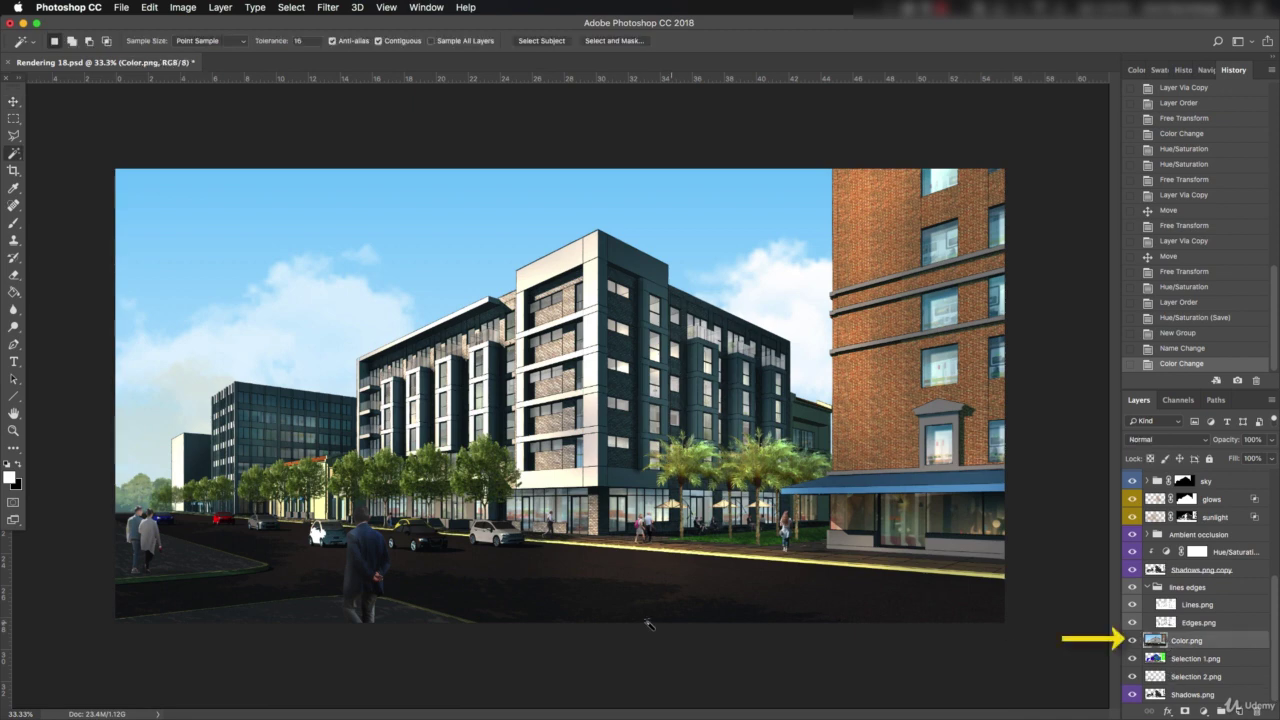
pyautogui.click(618, 594)
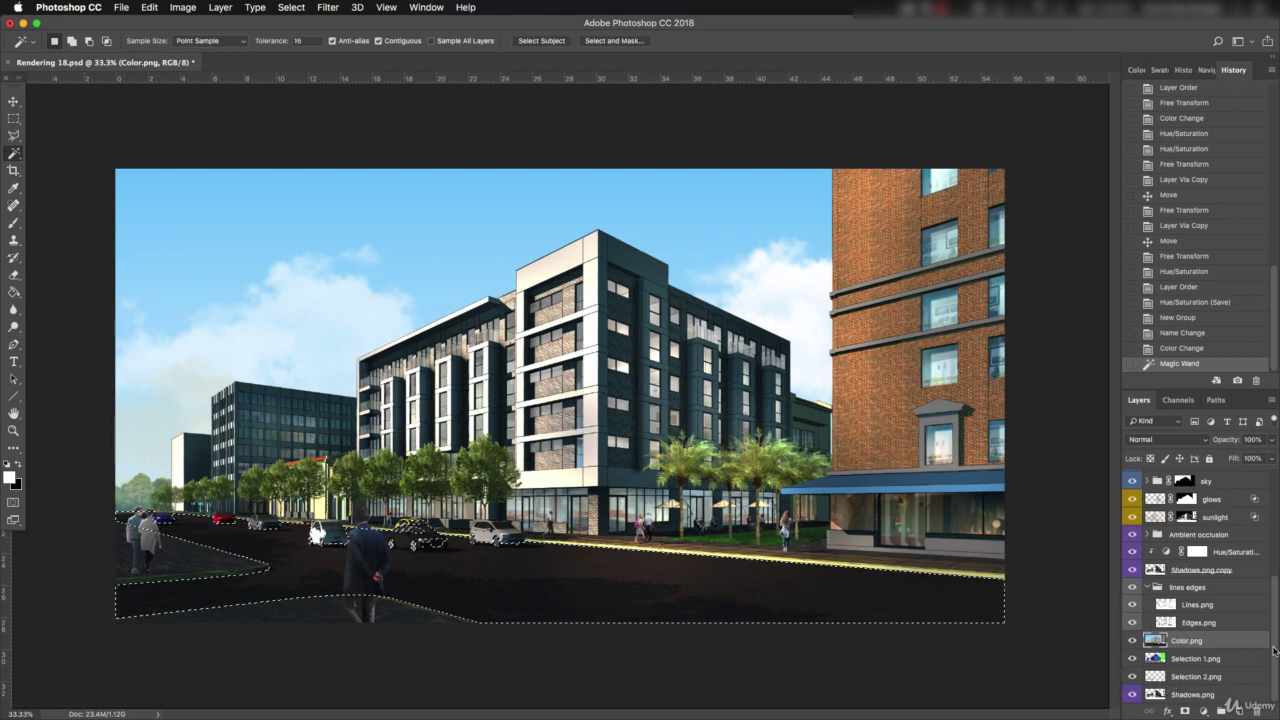
pyautogui.scroll(5, 1197, 560)
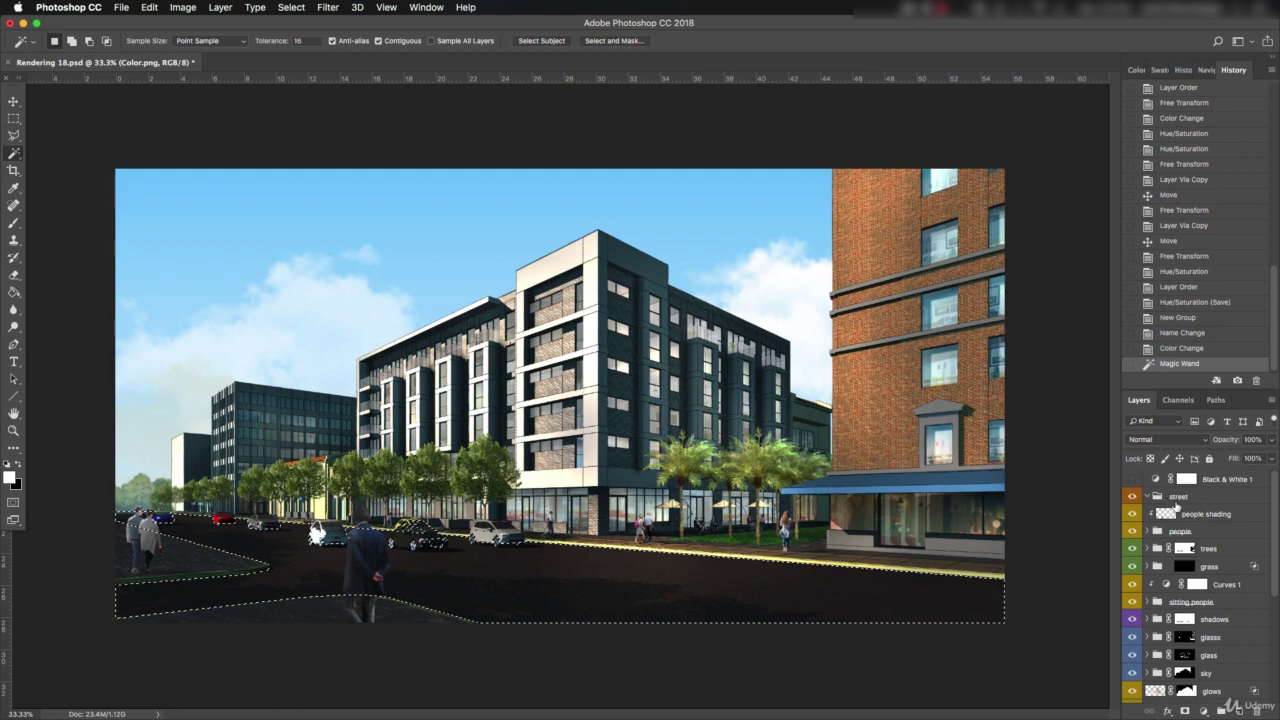
pyautogui.click(1197, 500)
pyautogui.click(1185, 711)
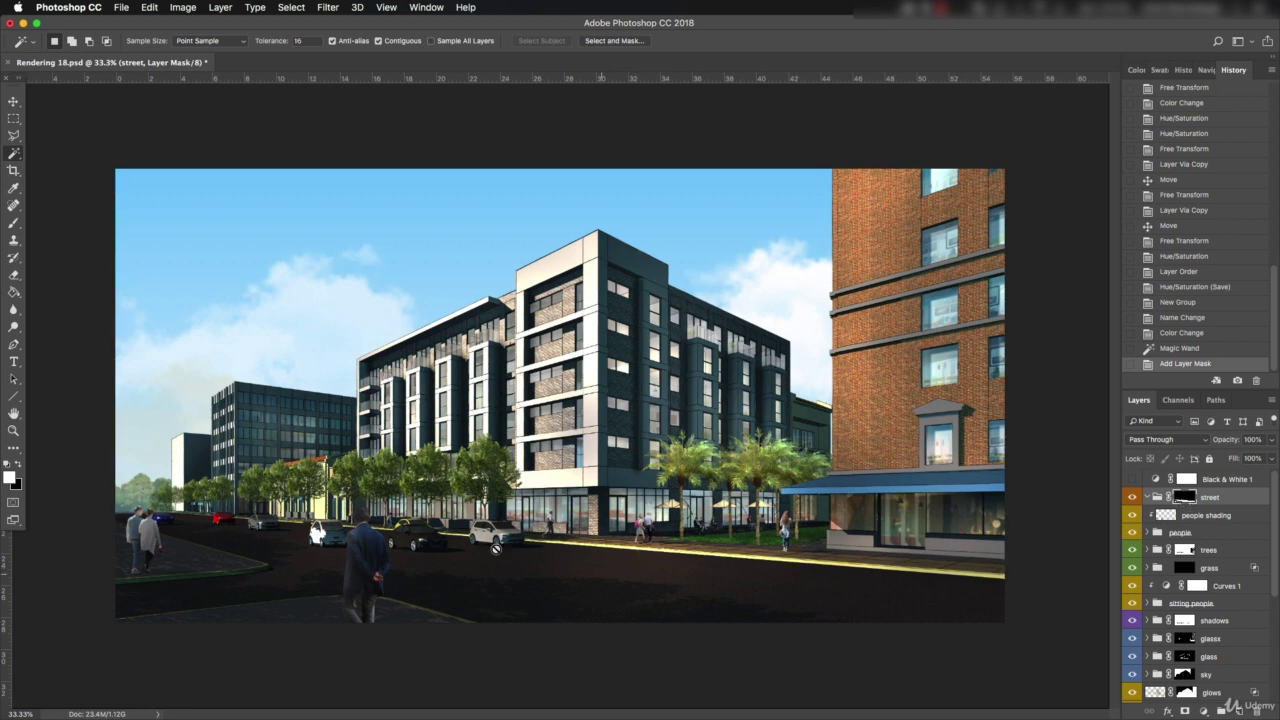
# - Cut the Selection 2.png objects out of the street mask and deselect
pyautogui.moveTo(1276, 563); pyautogui.dragTo(1277, 664)
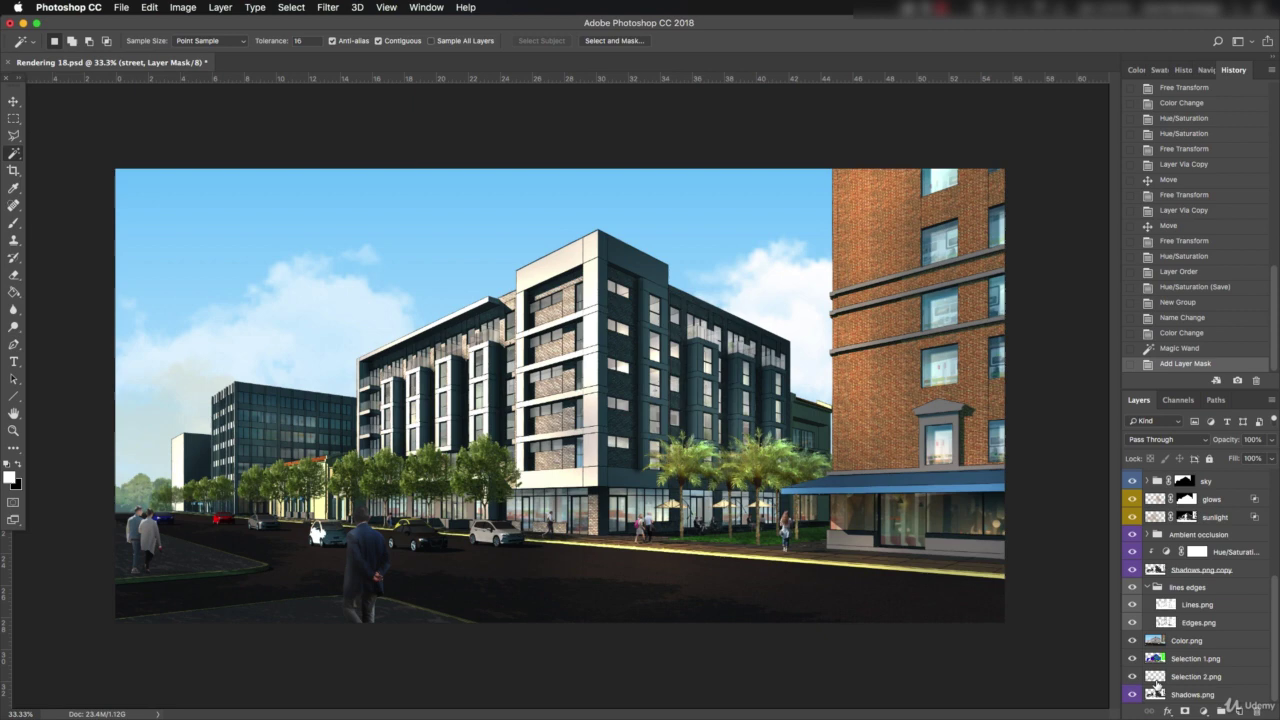
pyautogui.keyDown('ctrl'); pyautogui.click(1157, 681); pyautogui.keyUp('ctrl')
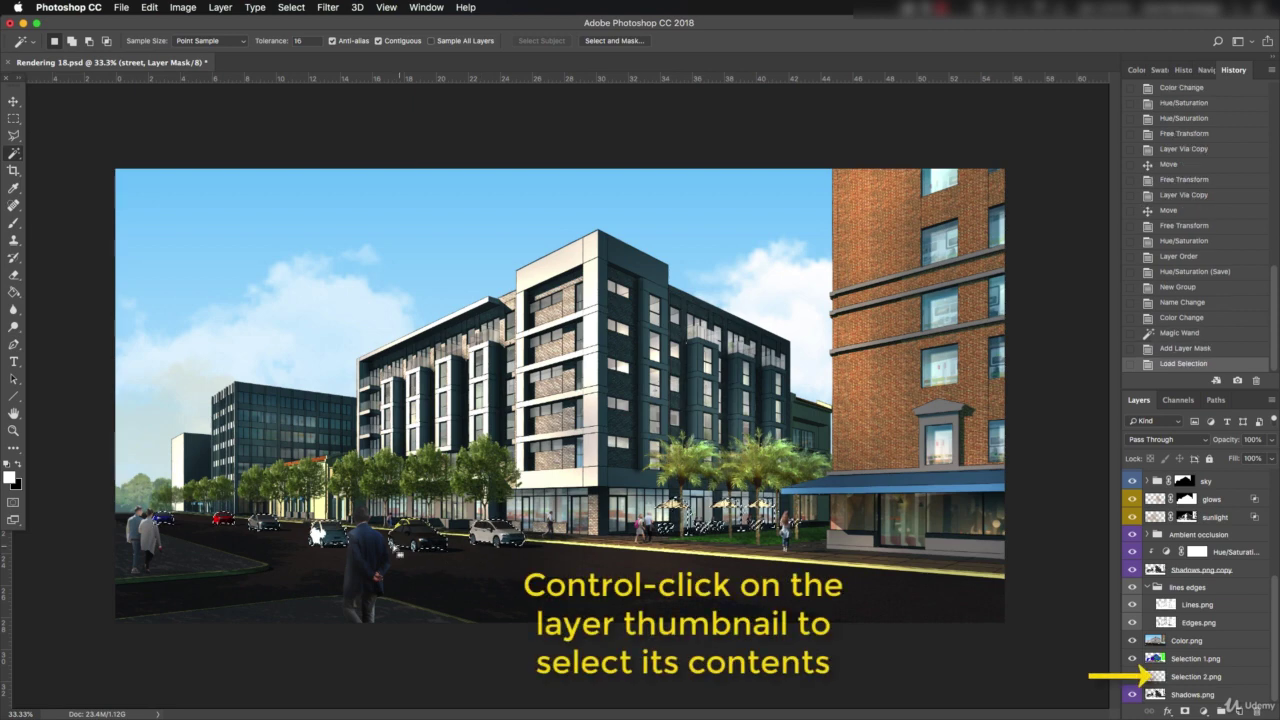
pyautogui.scroll(5, 1190, 560)
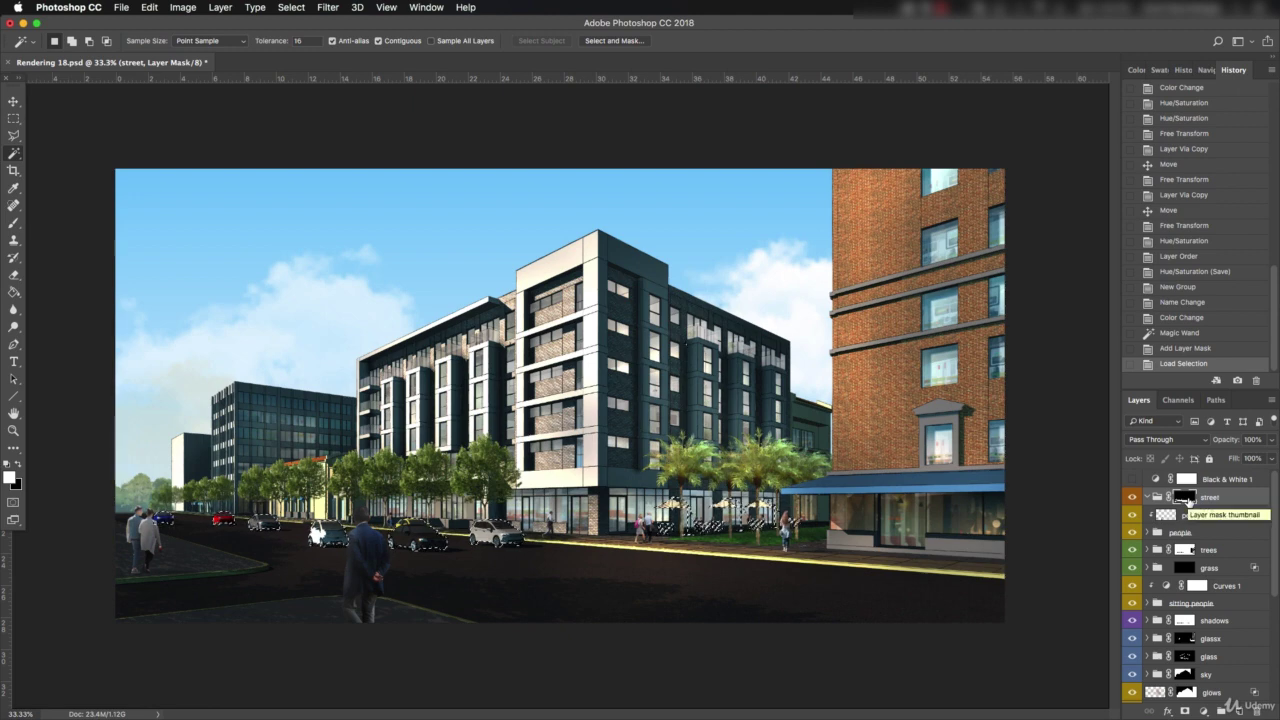
pyautogui.press('Delete')
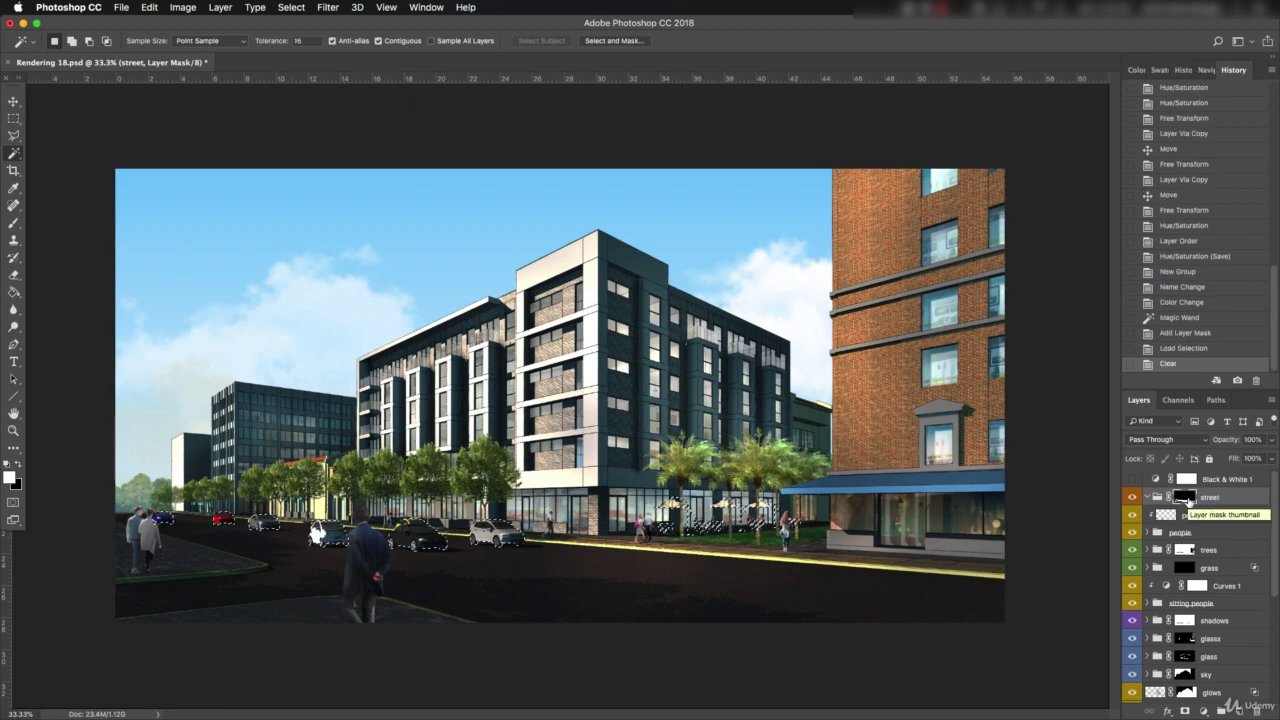
pyautogui.hotkey('ctrl', 'd')
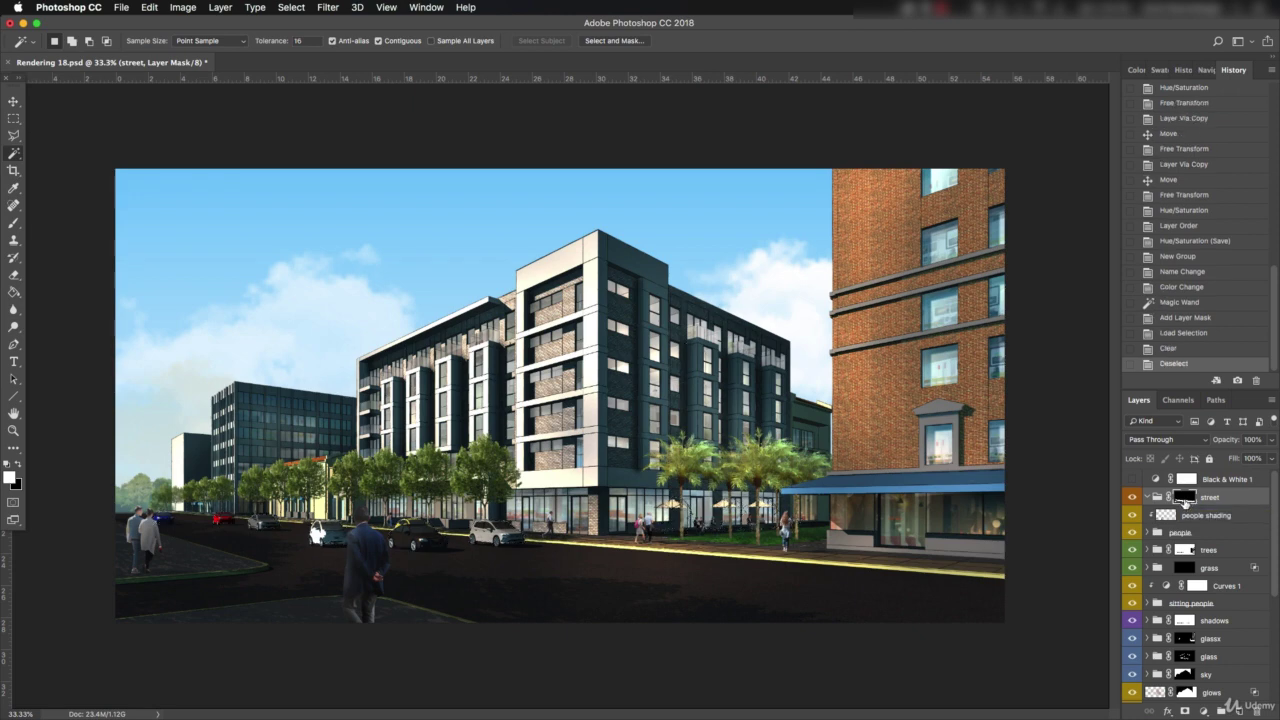
pyautogui.keyDown('ctrl'); pyautogui.click(1185, 499); pyautogui.keyUp('ctrl')
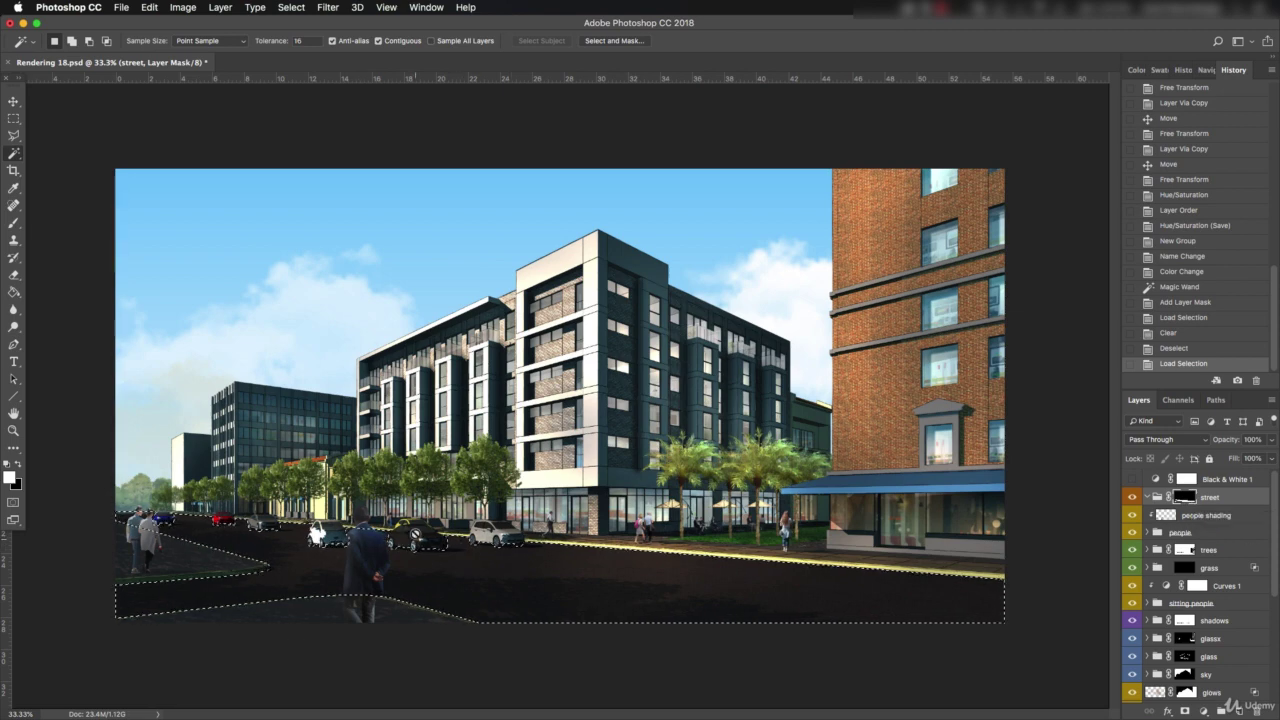
# - Deselect and add a new empty layer inside the street group
pyautogui.press('super+d')
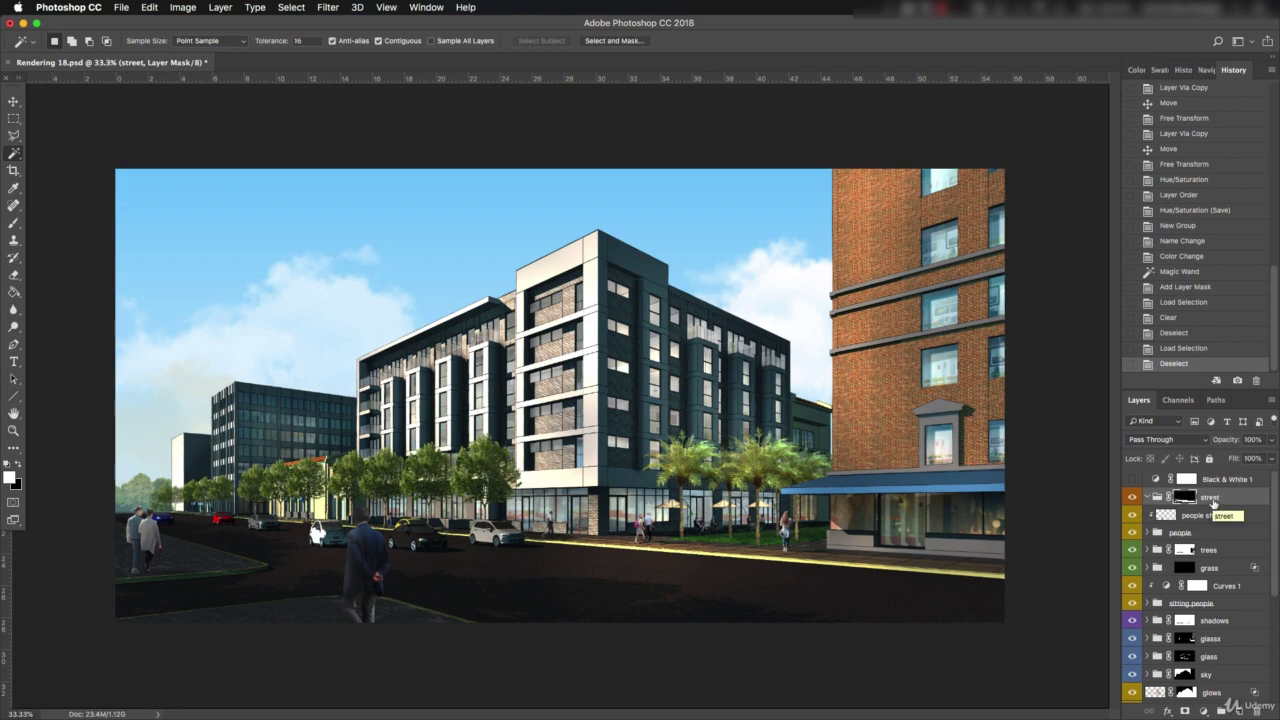
pyautogui.press('super+shift+alt+n')
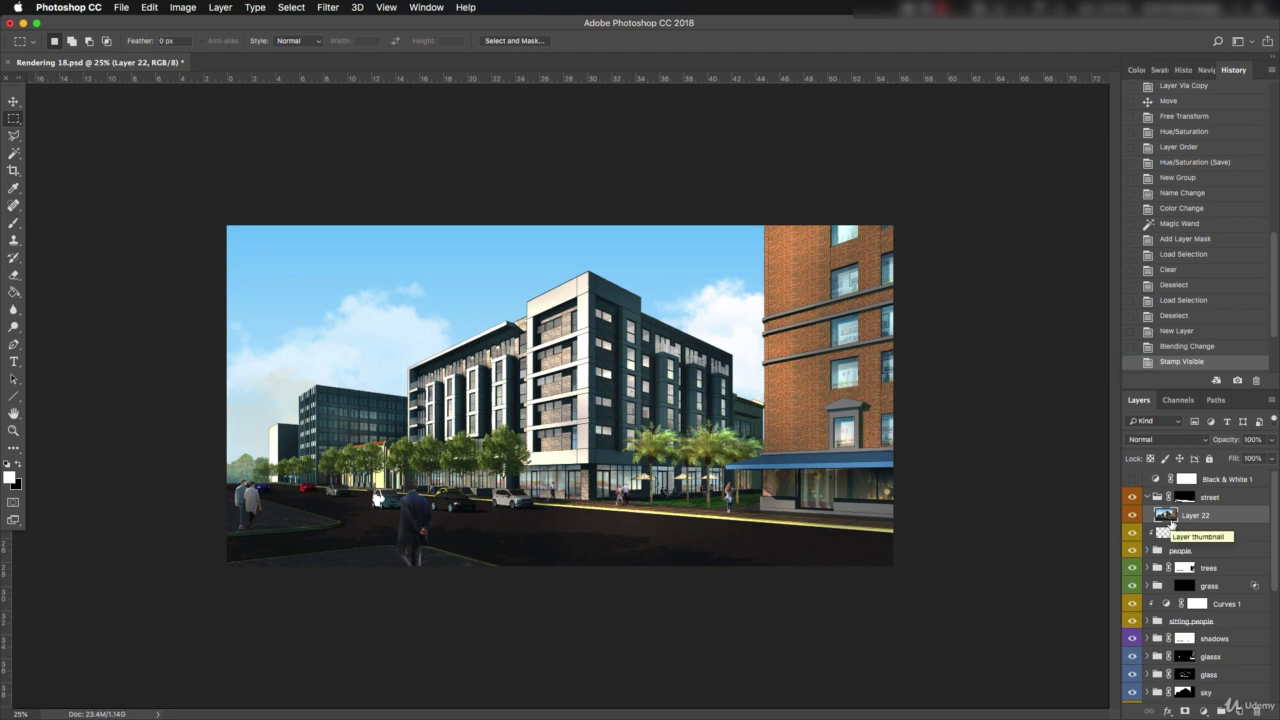
pyautogui.hotkey('ctrl', 't')
pyautogui.moveTo(640, 381)
pyautogui.mouseDown()
pyautogui.moveTo(640, 522)
pyautogui.moveTo(641, 386)
pyautogui.moveTo(641, 449)
pyautogui.moveTo(642, 434)
pyautogui.moveTo(656, 437)
pyautogui.moveTo(656, 382)
pyautogui.moveTo(656, 400)
pyautogui.mouseUp()
pyautogui.press('Escape')
pyautogui.moveTo(586, 235); pyautogui.dragTo(591, 251)
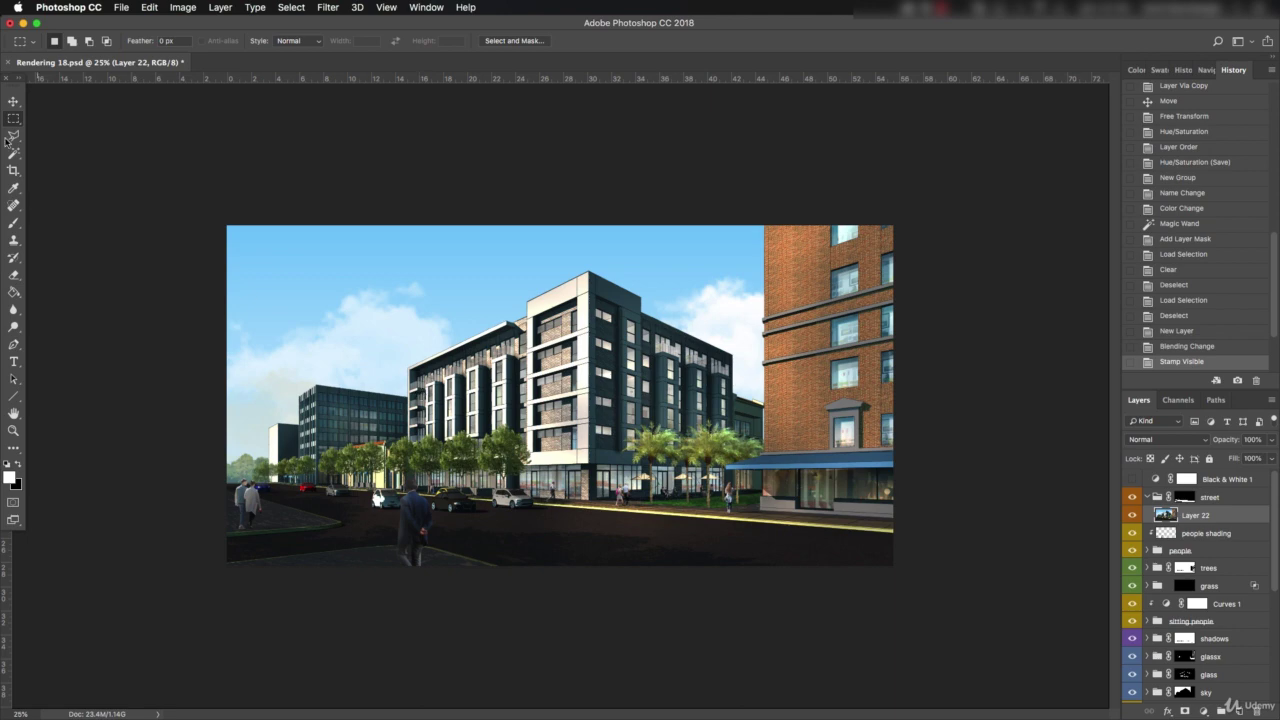
# - Cut the left half of the stamped image onto its own layer
pyautogui.moveTo(171, 145); pyautogui.dragTo(588, 617)
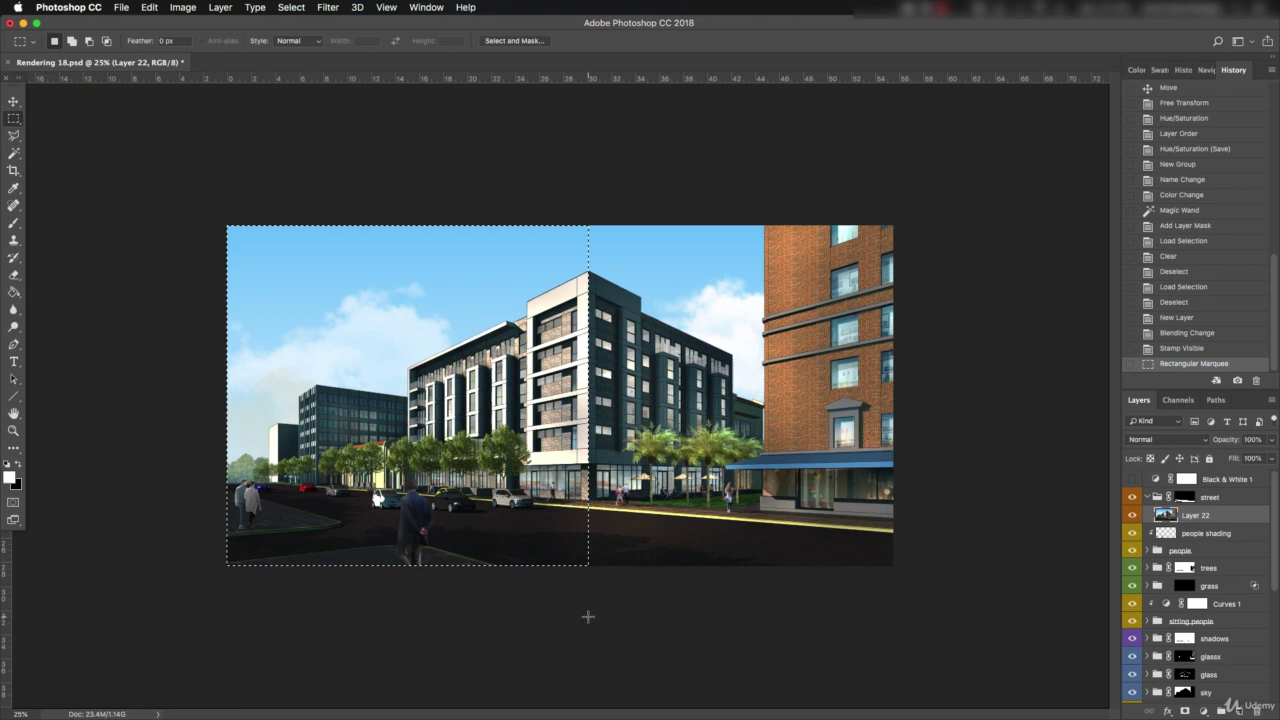
pyautogui.click(220, 7)
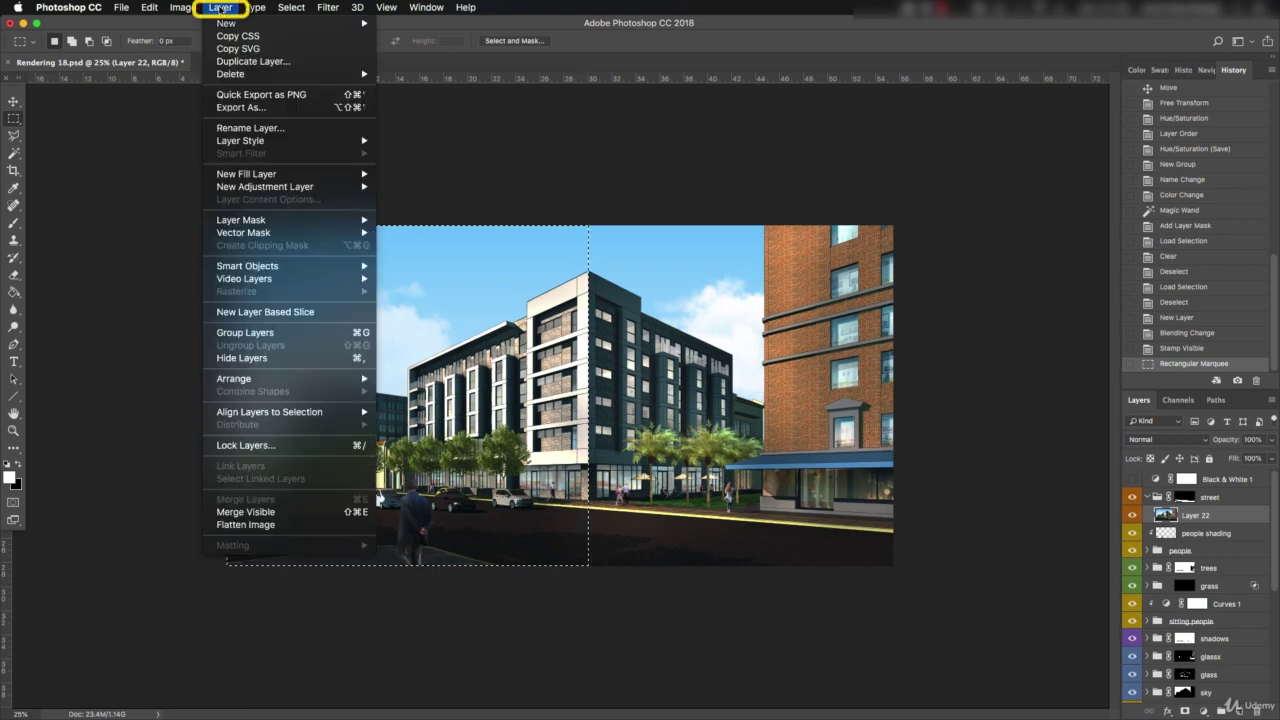
pyautogui.moveTo(226, 23)
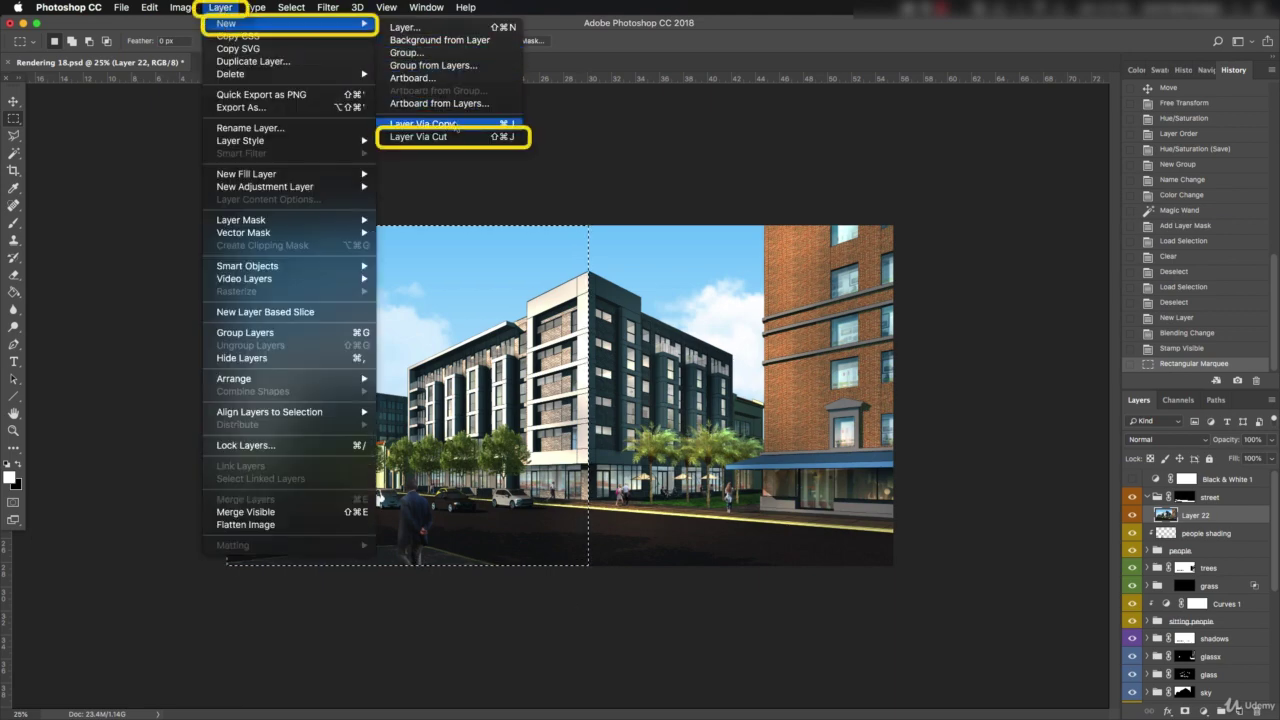
pyautogui.click(418, 136)
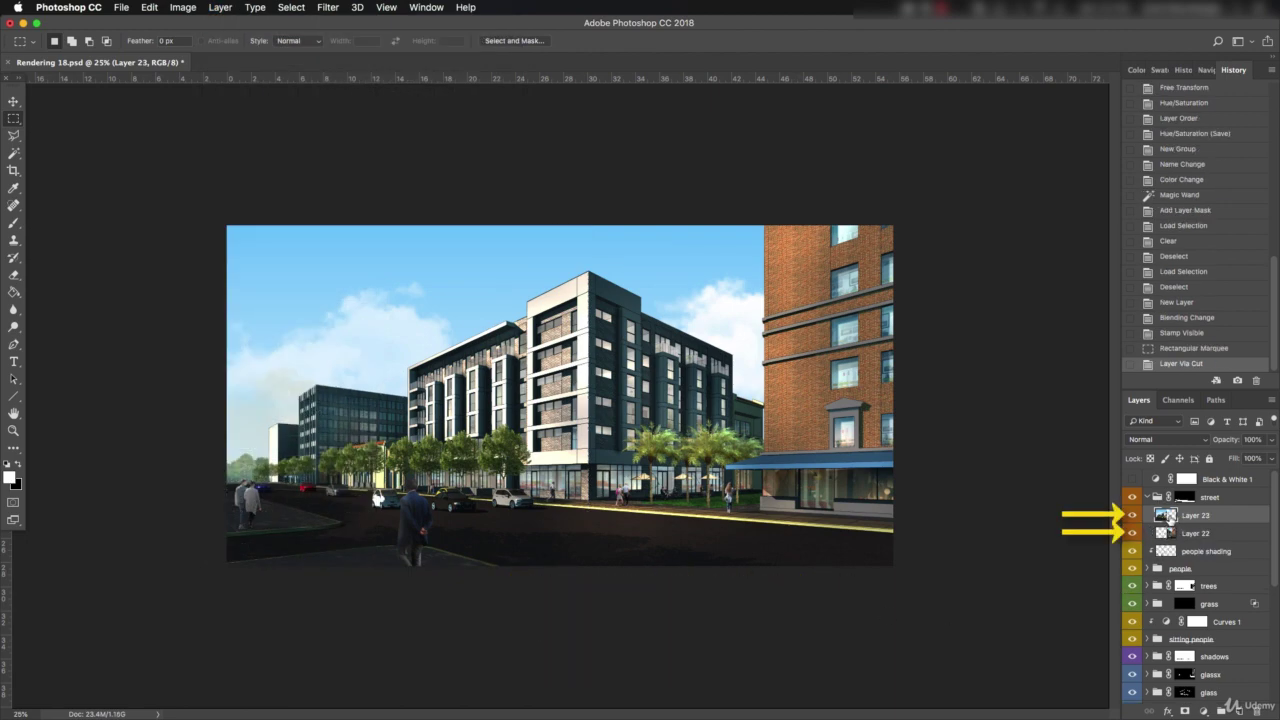
# - Return to Layer 22 and marquee the middle strip up to the brick building
pyautogui.click(1174, 537)
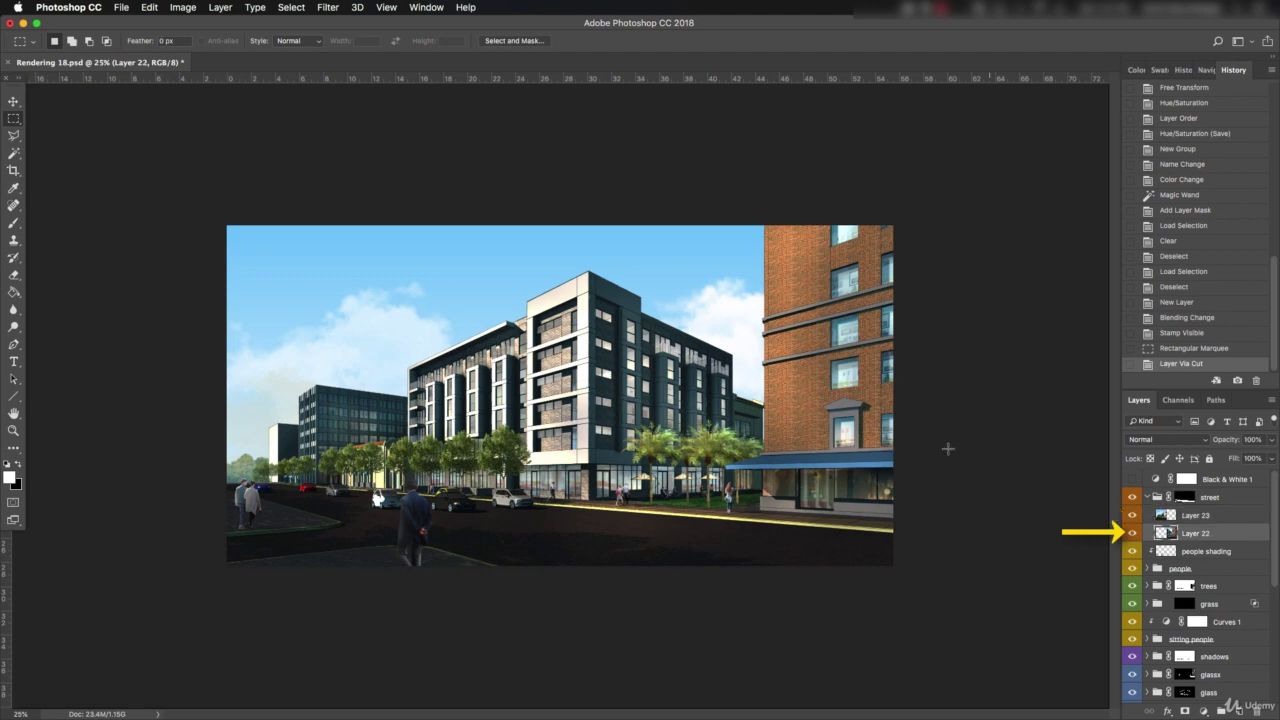
pyautogui.moveTo(523, 177); pyautogui.dragTo(766, 591)
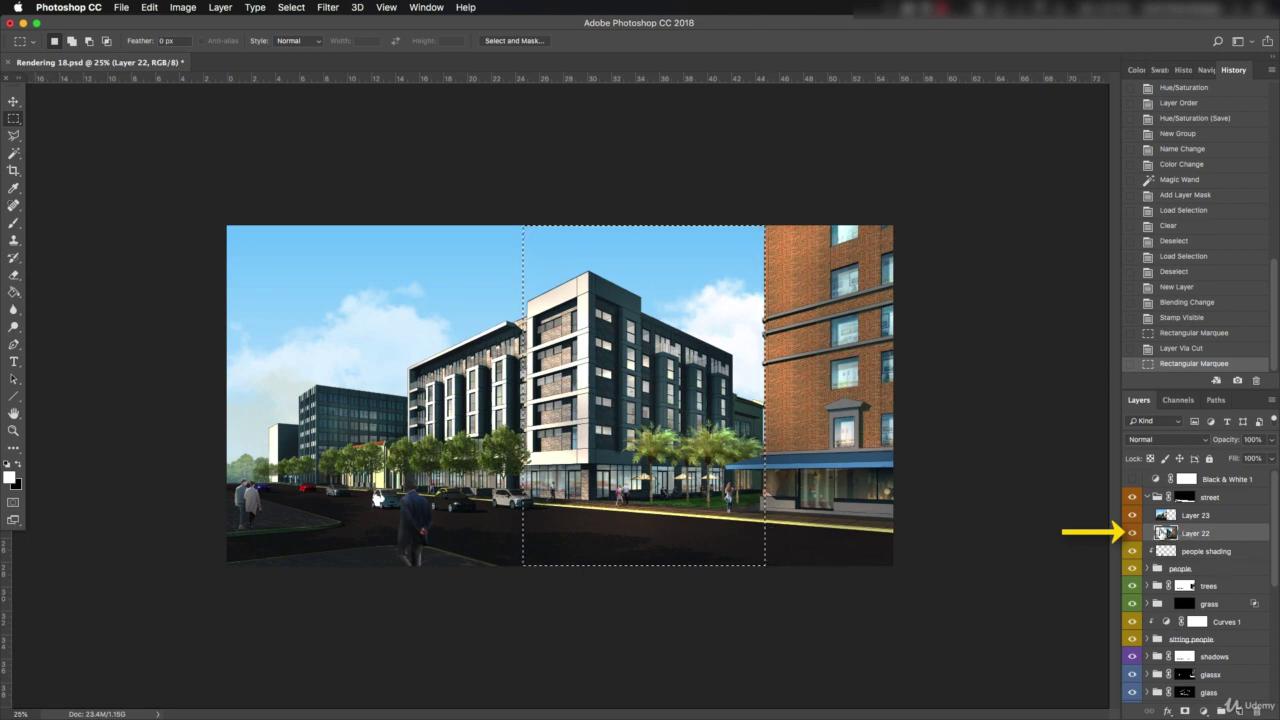
pyautogui.click(224, 9)
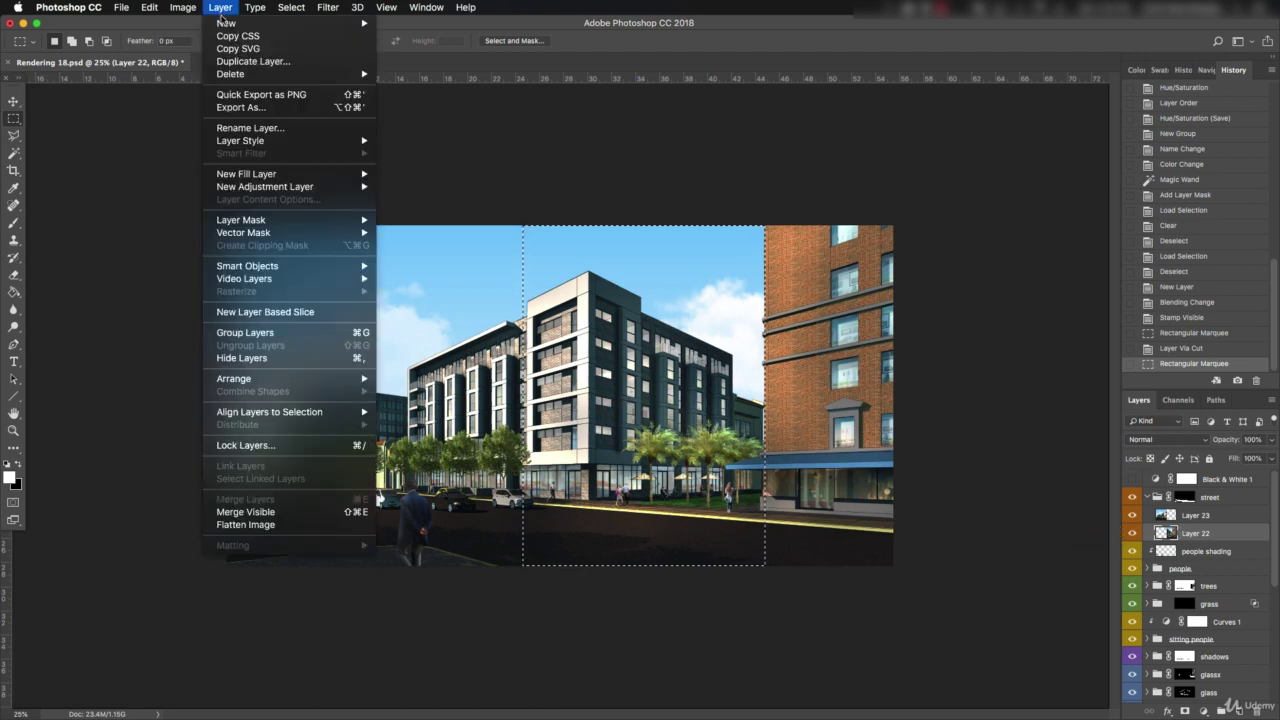
pyautogui.moveTo(225, 23)
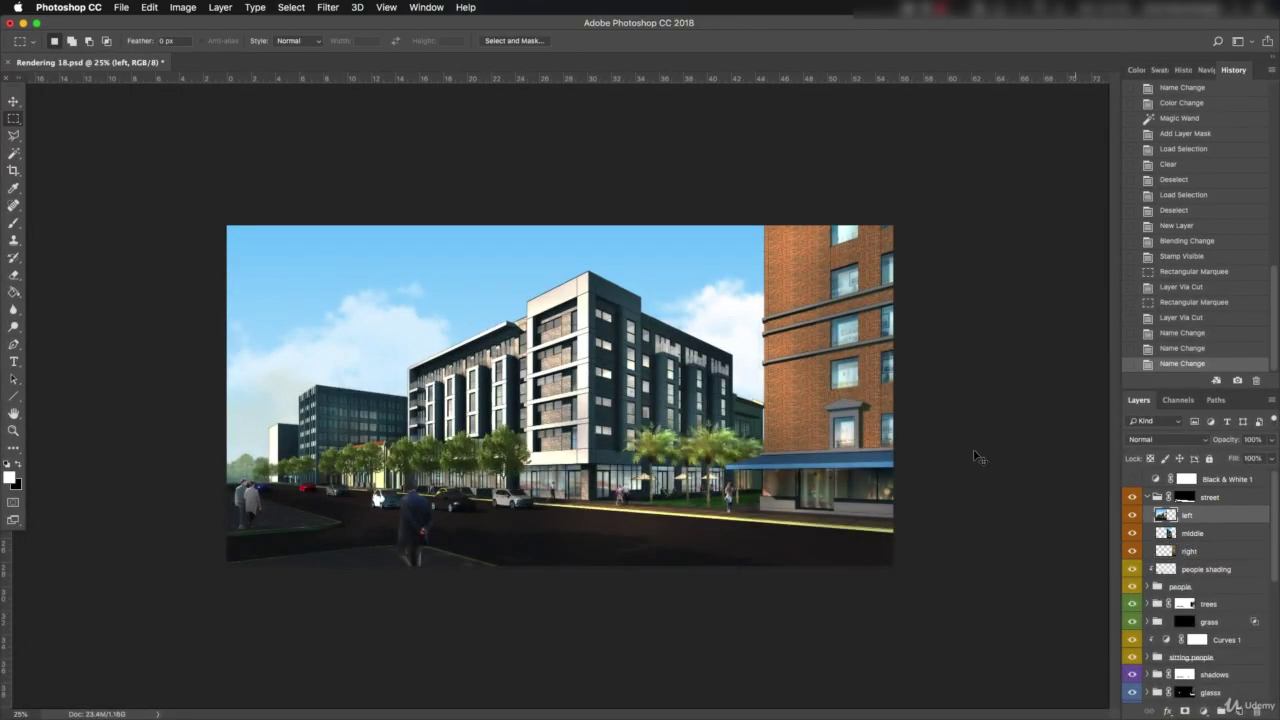
# - Flip the left slice vertically and move it below the street
pyautogui.hotkey('ctrl', 't')
pyautogui.rightClick(545, 381)
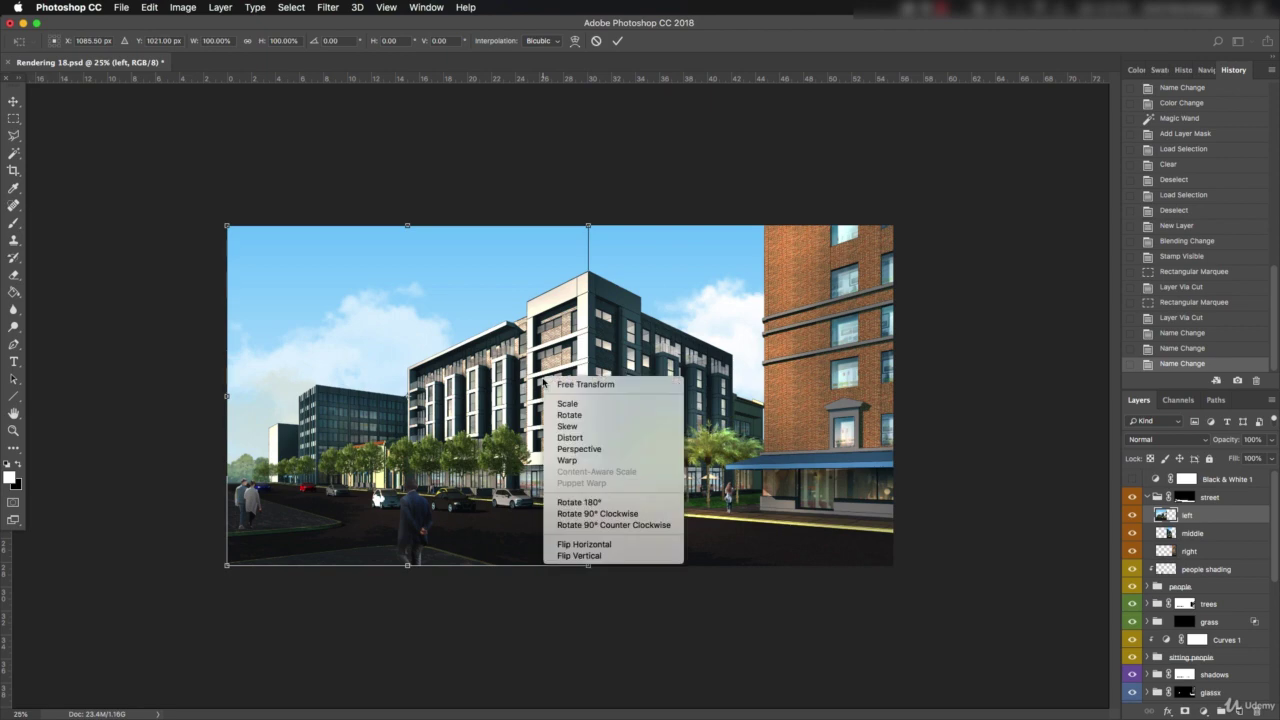
pyautogui.click(579, 556)
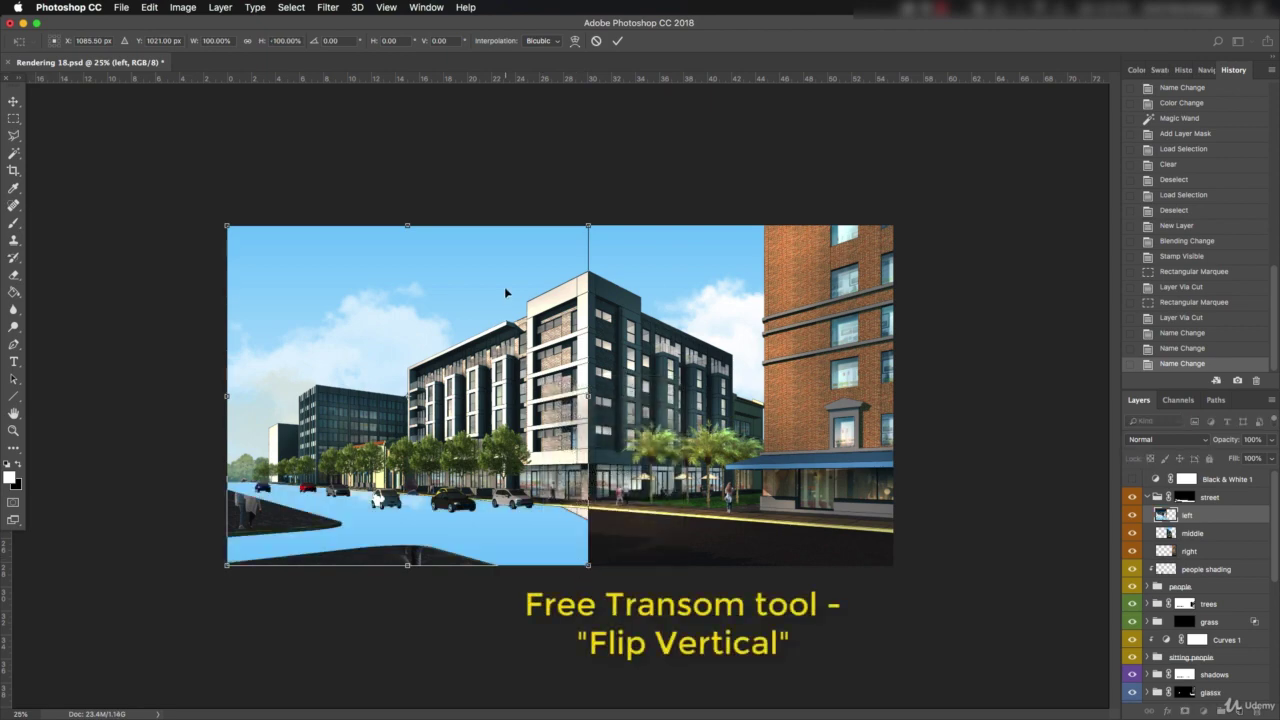
pyautogui.moveTo(505, 292); pyautogui.dragTo(431, 489)
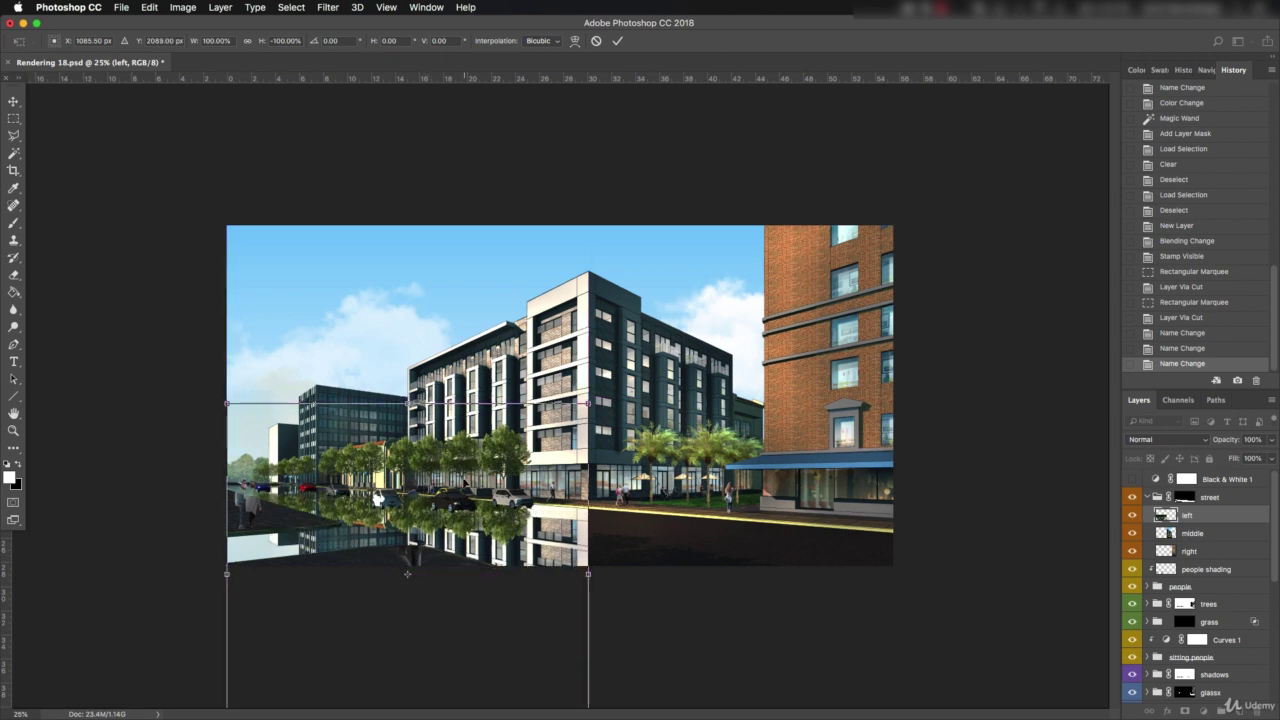
# - Skew the left reflection about 8° to follow the street slope and commit
pyautogui.rightClick(465, 480)
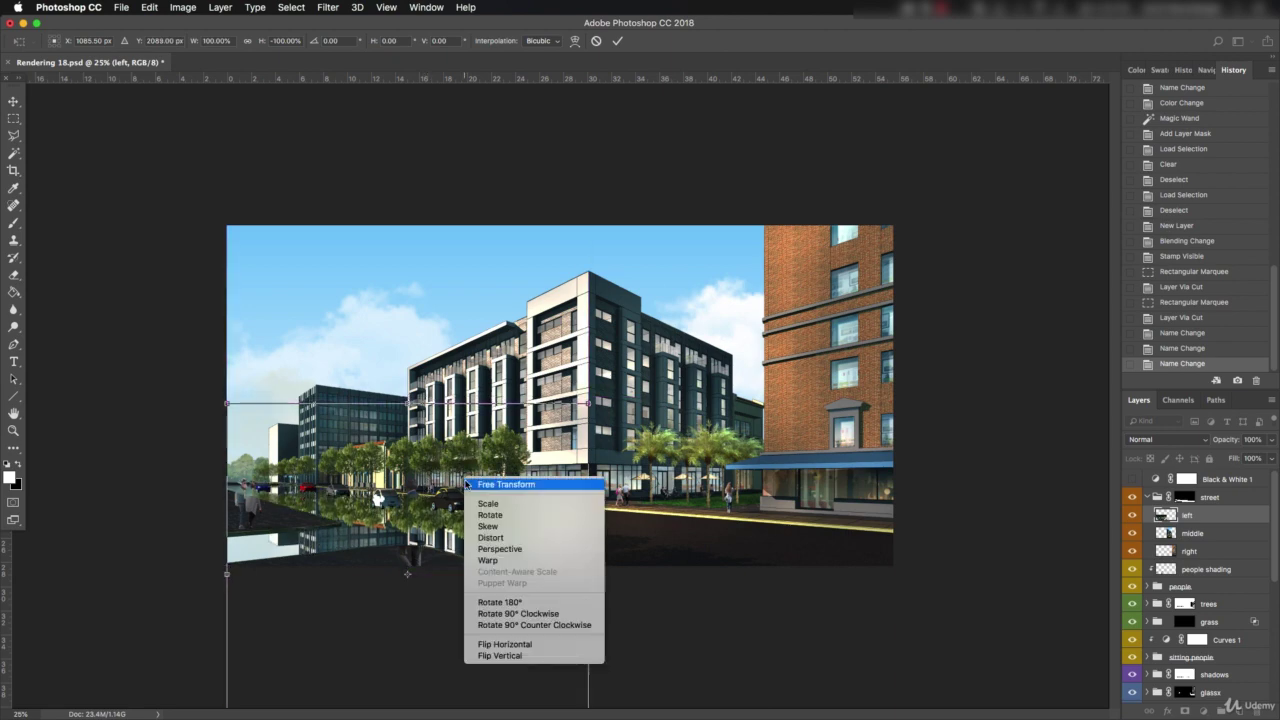
pyautogui.click(519, 527)
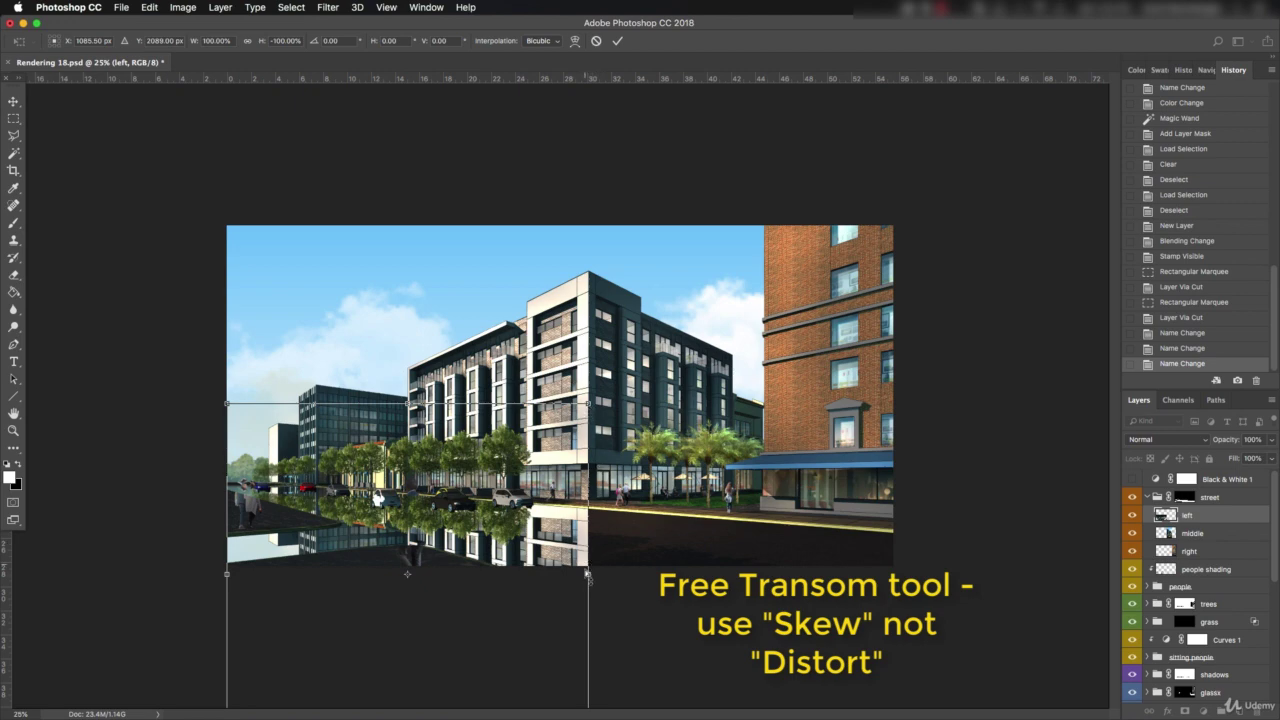
pyautogui.moveTo(588, 577); pyautogui.dragTo(579, 623)
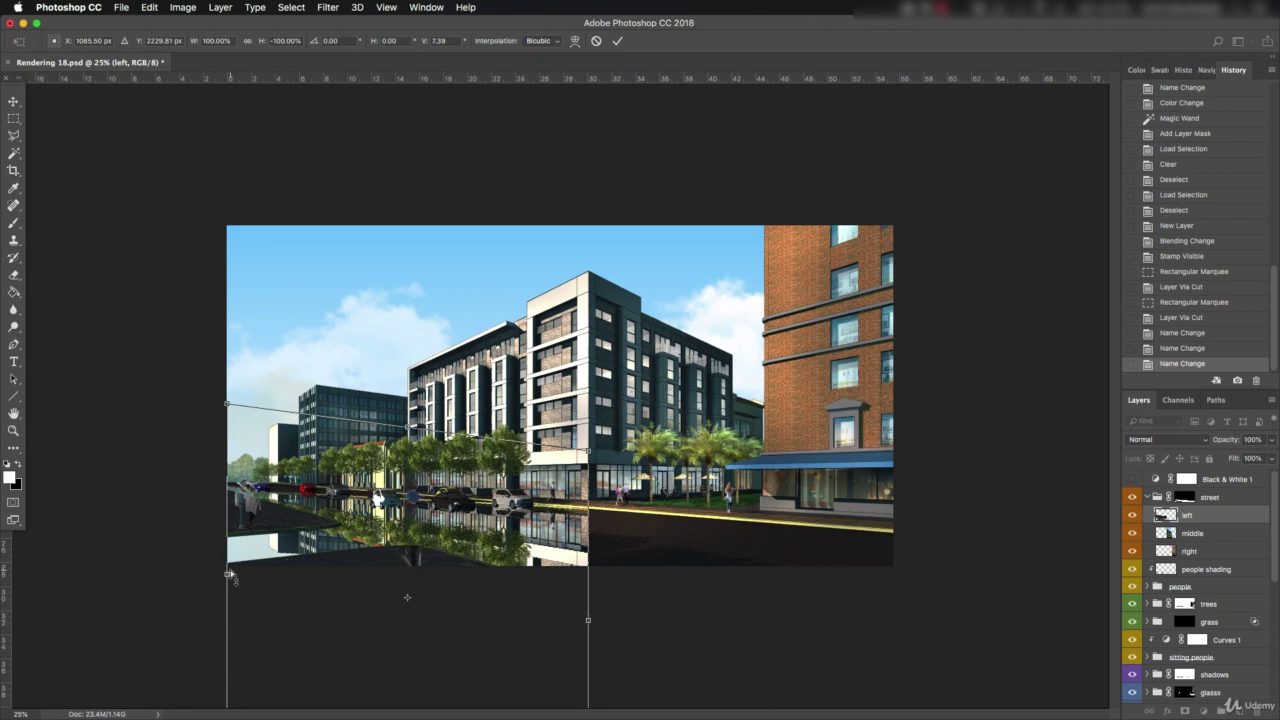
pyautogui.moveTo(231, 571); pyautogui.dragTo(229, 568)
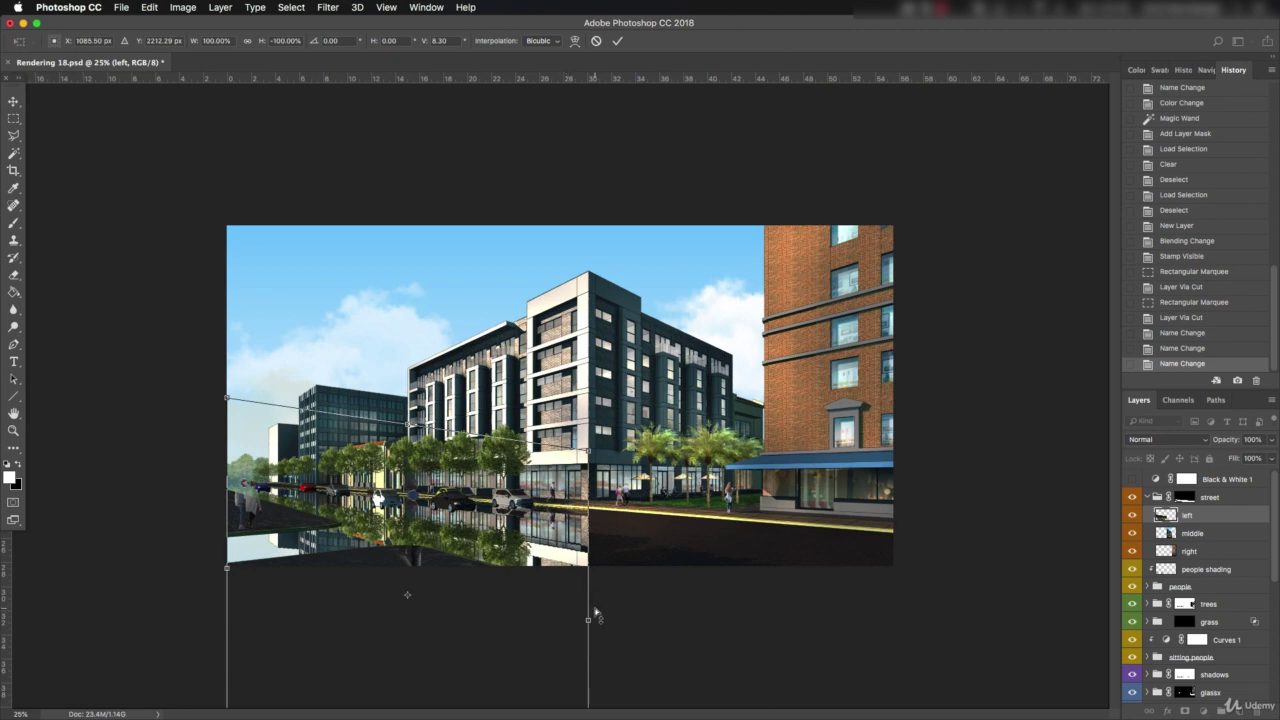
pyautogui.press('Return')
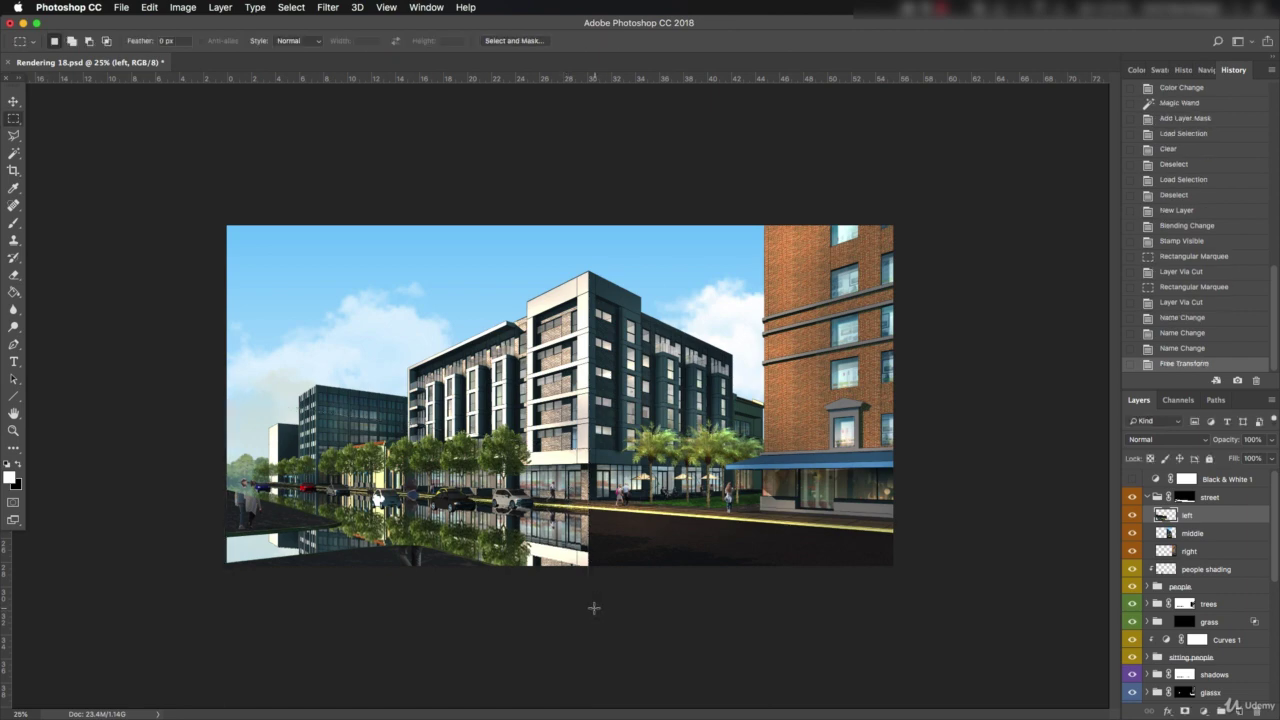
# - Flip the middle slice vertically and move it below the street
pyautogui.click(1196, 536)
pyautogui.press('super+t')
pyautogui.rightClick(610, 355)
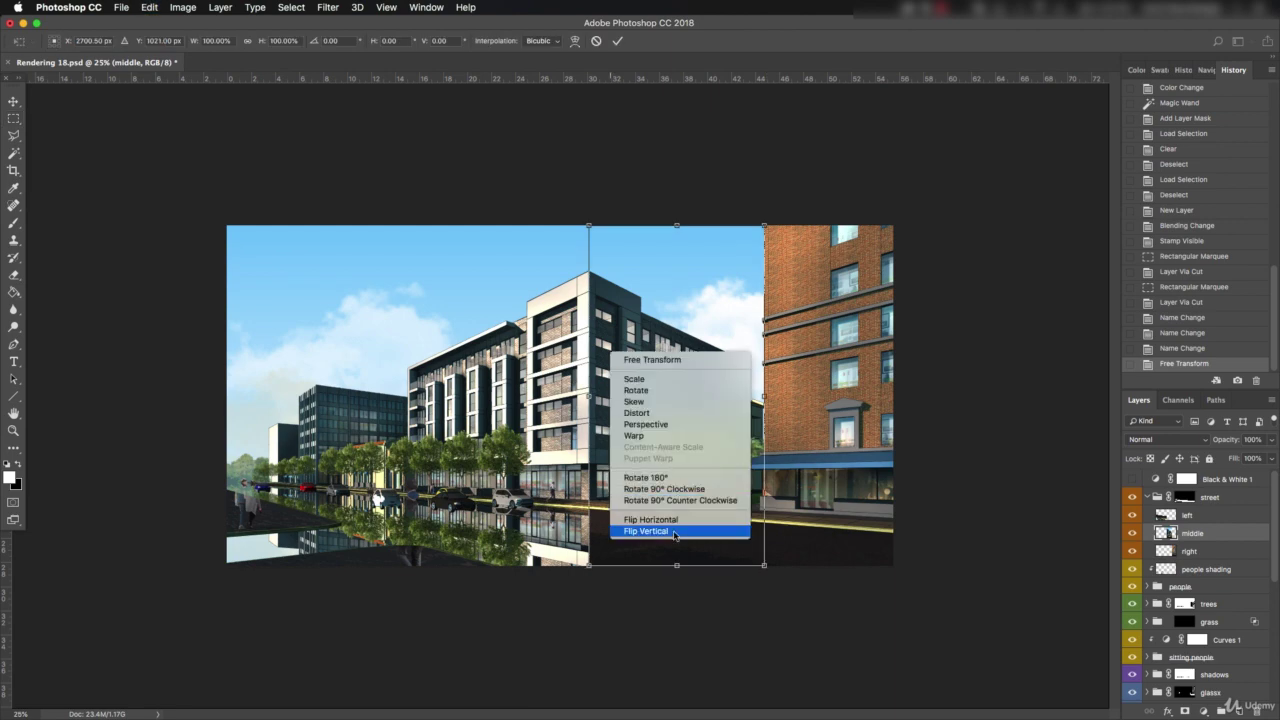
pyautogui.click(674, 538)
pyautogui.moveTo(668, 358); pyautogui.dragTo(666, 579)
# - Skew the middle reflection to match the street slope and commit
pyautogui.rightClick(742, 546)
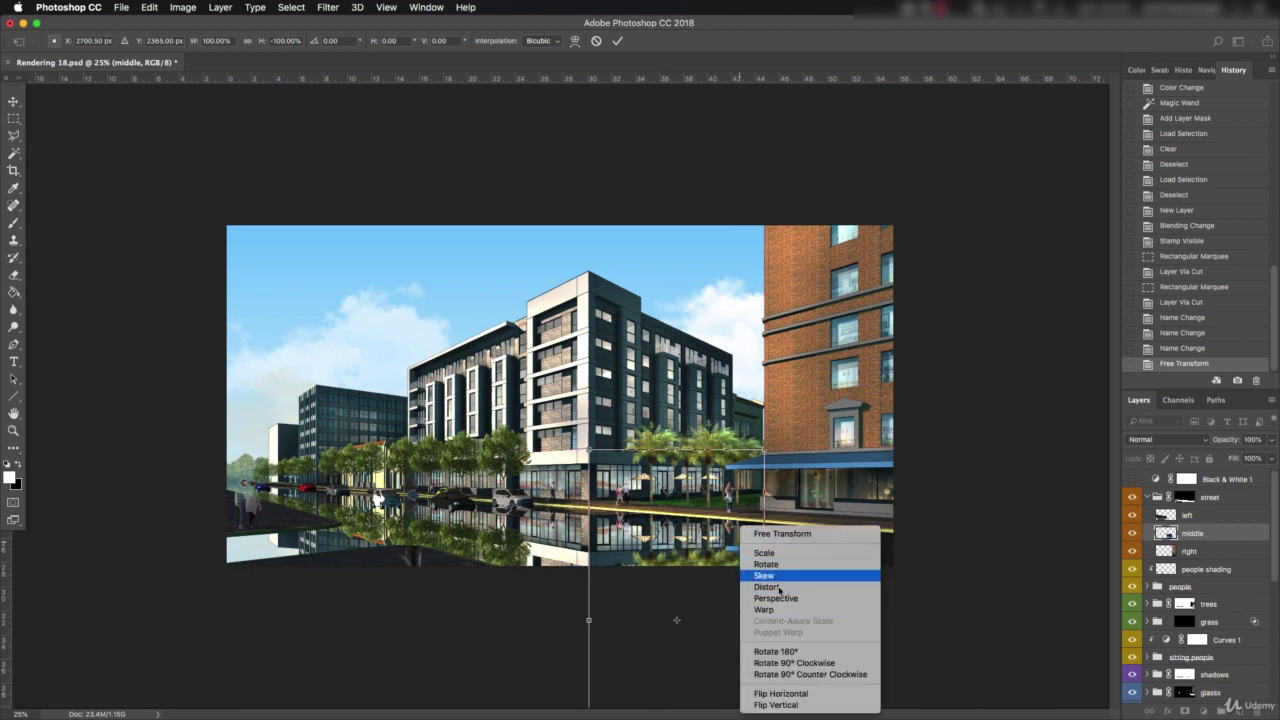
pyautogui.click(784, 584)
pyautogui.moveTo(764, 621)
pyautogui.mouseDown()
pyautogui.moveTo(764, 668)
pyautogui.moveTo(761, 628)
pyautogui.mouseUp()
pyautogui.press('Return')
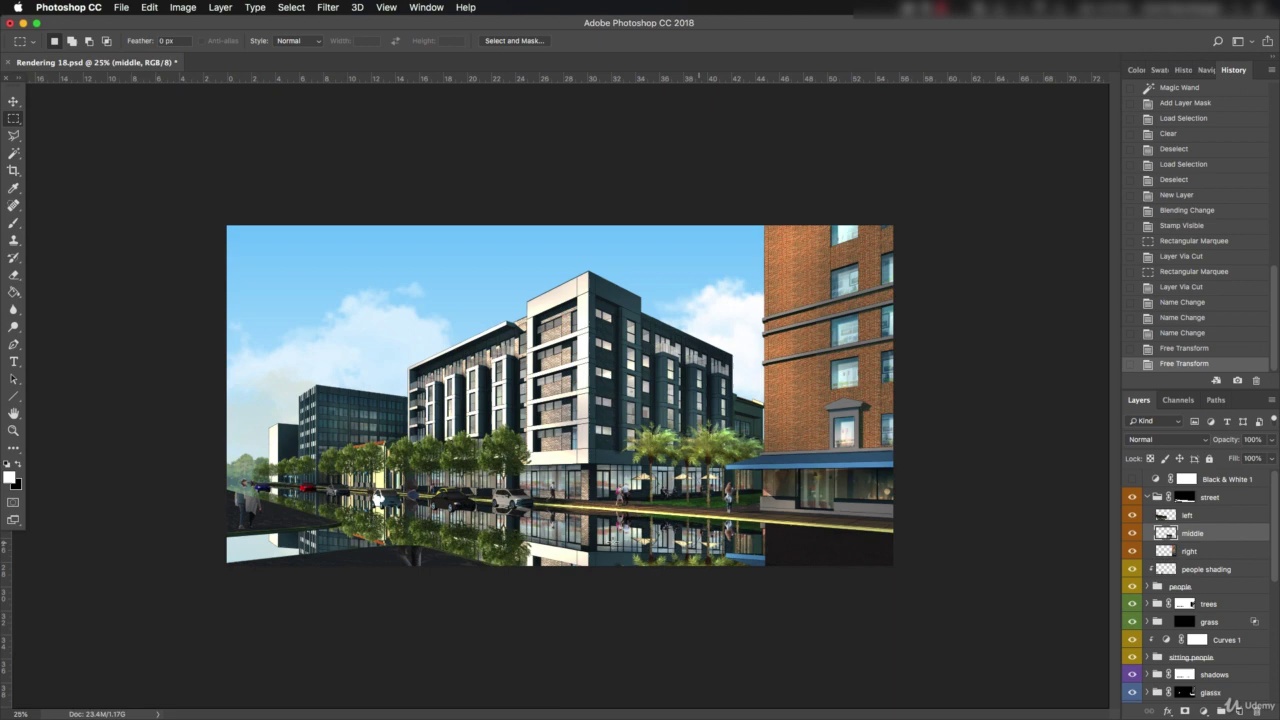
# - Flip the right slice vertically and move it below the sidewalk
pyautogui.click(1176, 553)
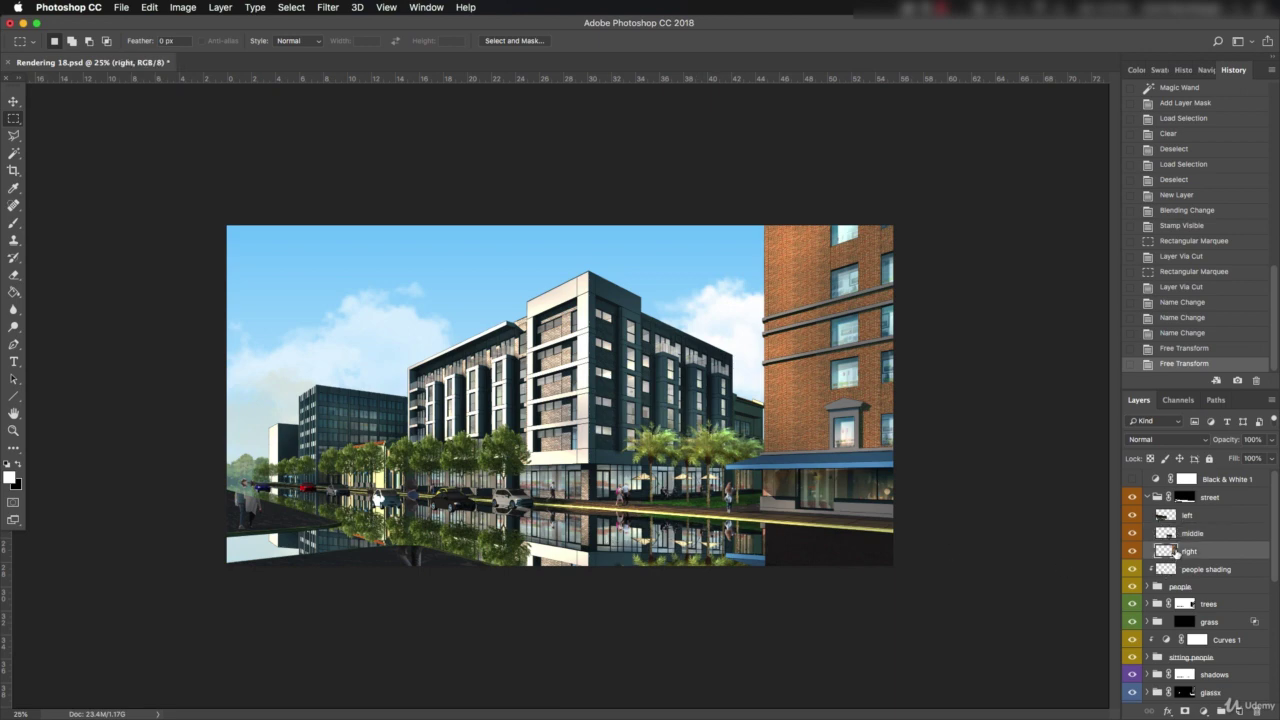
pyautogui.hotkey('ctrl', 't')
pyautogui.moveTo(800, 278); pyautogui.dragTo(797, 252)
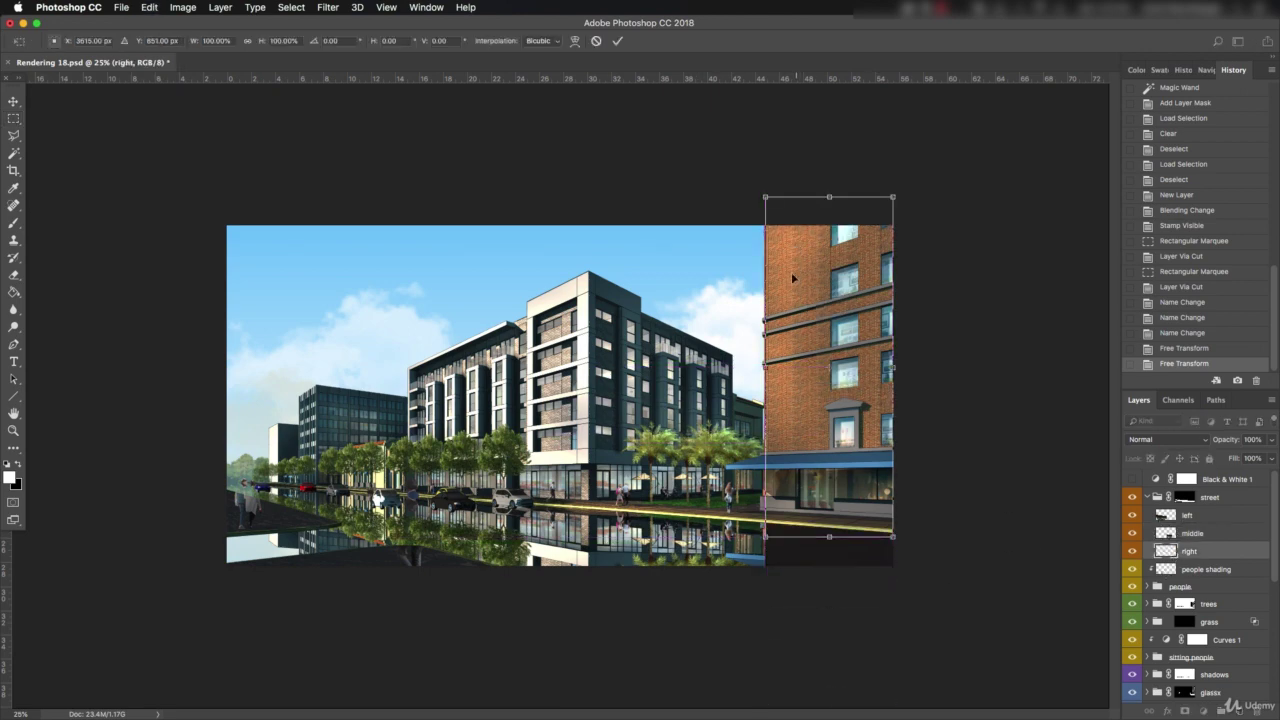
pyautogui.rightClick(795, 356)
pyautogui.click(830, 533)
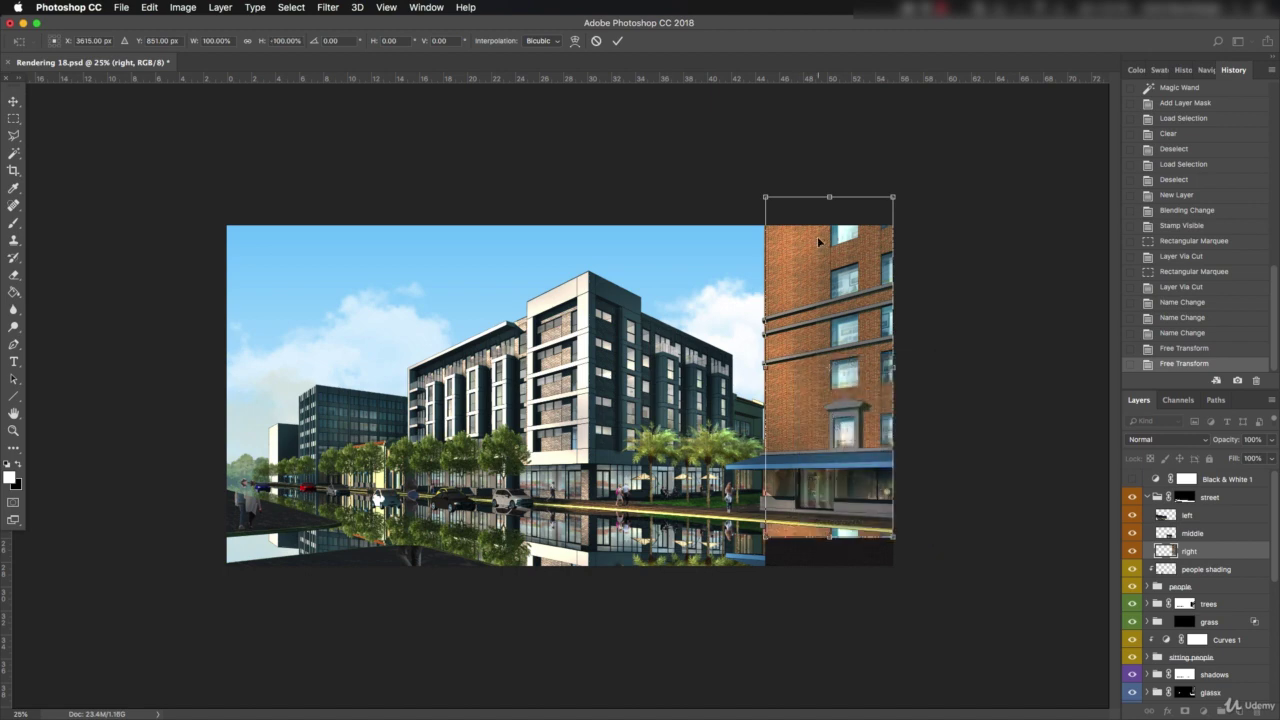
pyautogui.moveTo(830, 533); pyautogui.dragTo(805, 525)
# - Skew the right reflection to follow the curb and commit
pyautogui.rightClick(806, 527)
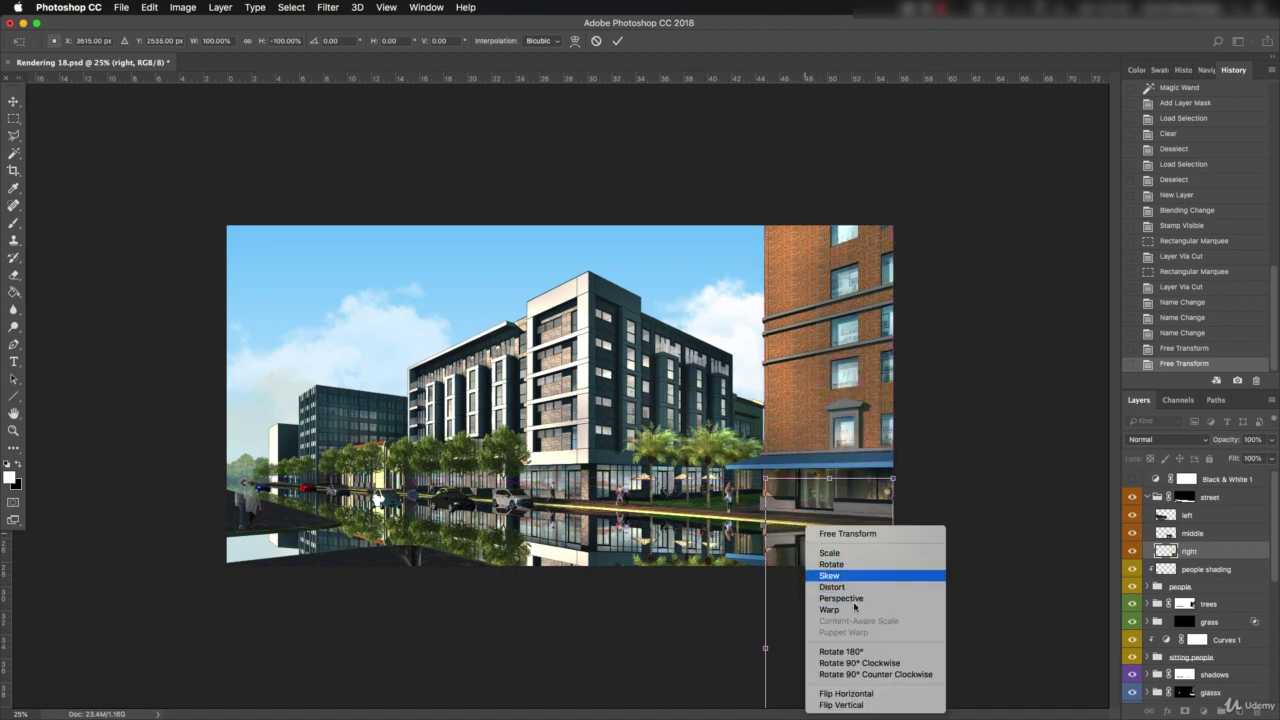
pyautogui.click(835, 576)
pyautogui.moveTo(894, 648); pyautogui.dragTo(895, 672)
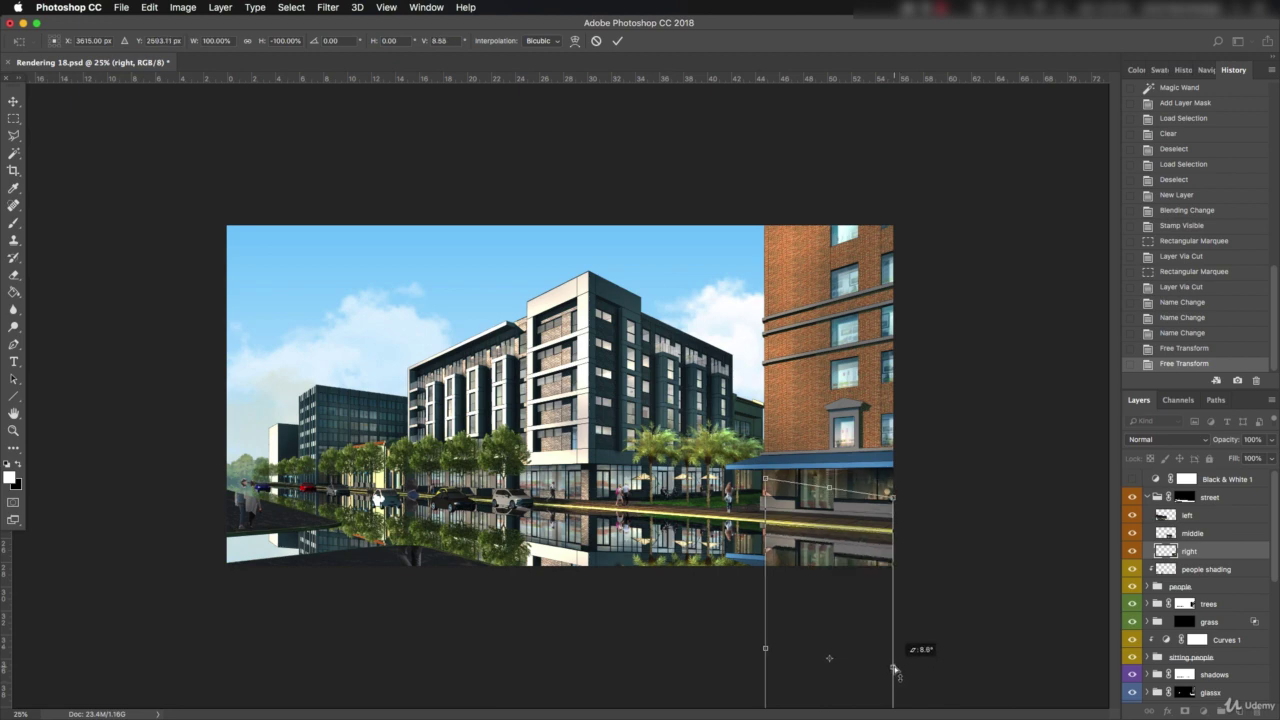
pyautogui.press('Return')
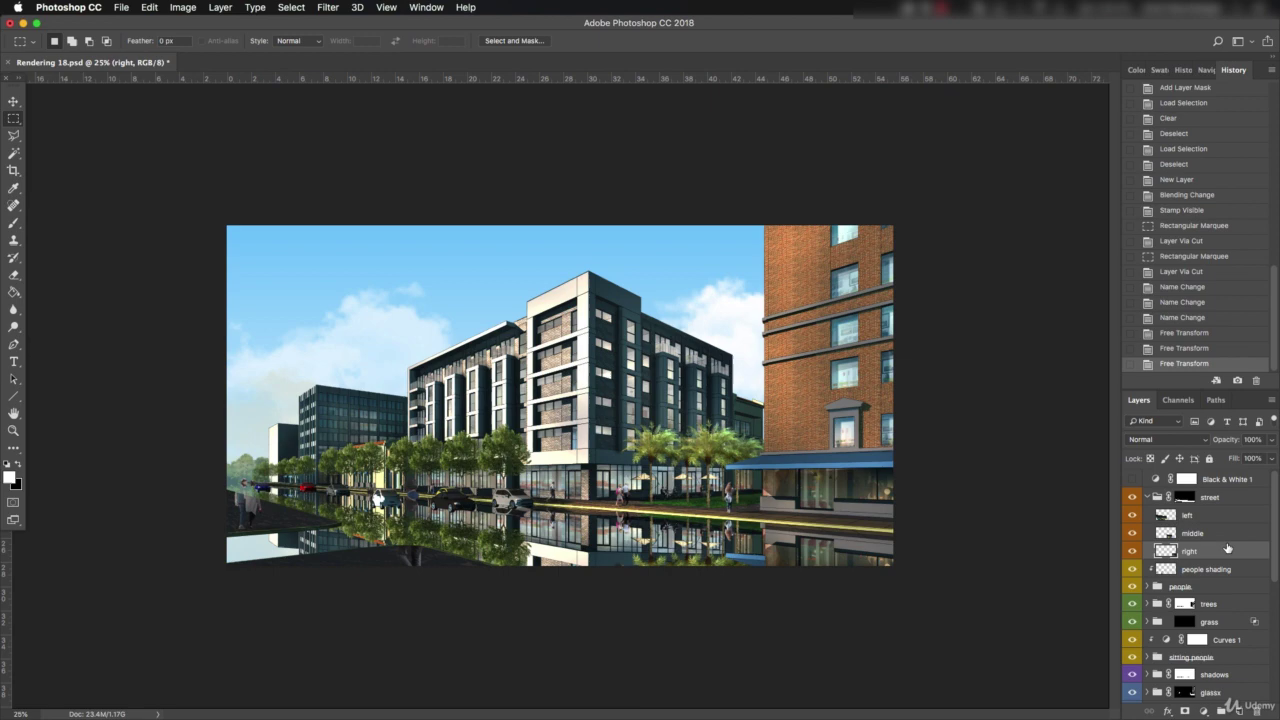
# - Move the street group beneath the shadows group and expand it
pyautogui.click(1225, 499)
pyautogui.moveTo(1225, 499); pyautogui.dragTo(1226, 630)
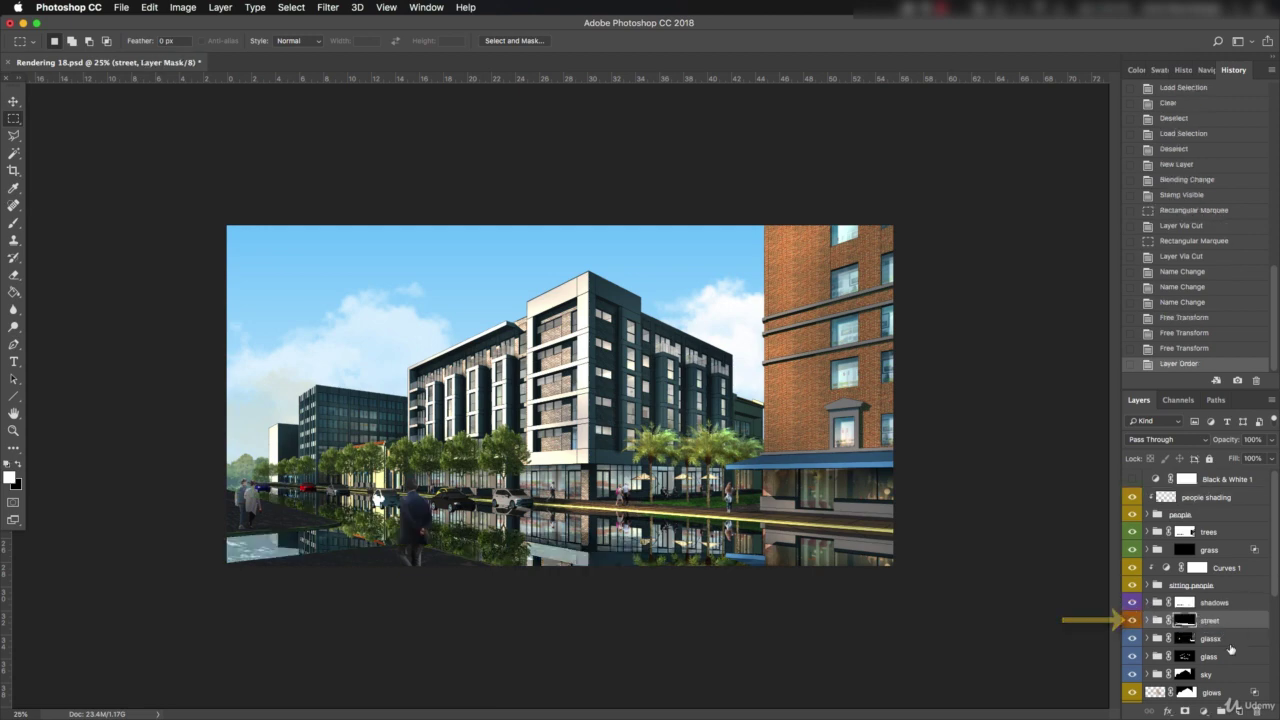
pyautogui.click(1147, 621)
# - Group the left, middle and right slices and set the group to Soft Light
pyautogui.click(1199, 641)
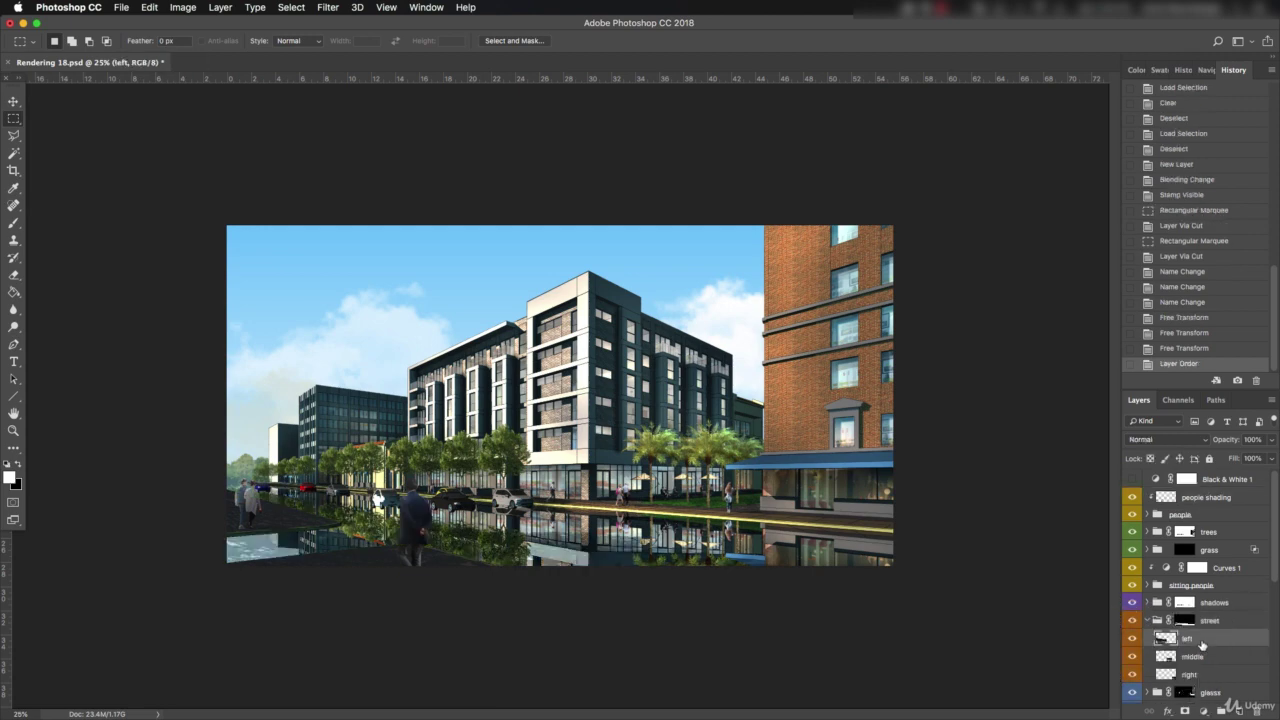
pyautogui.keyDown('shift'); pyautogui.click(1205, 677); pyautogui.keyUp('shift')
pyautogui.press('super+g')
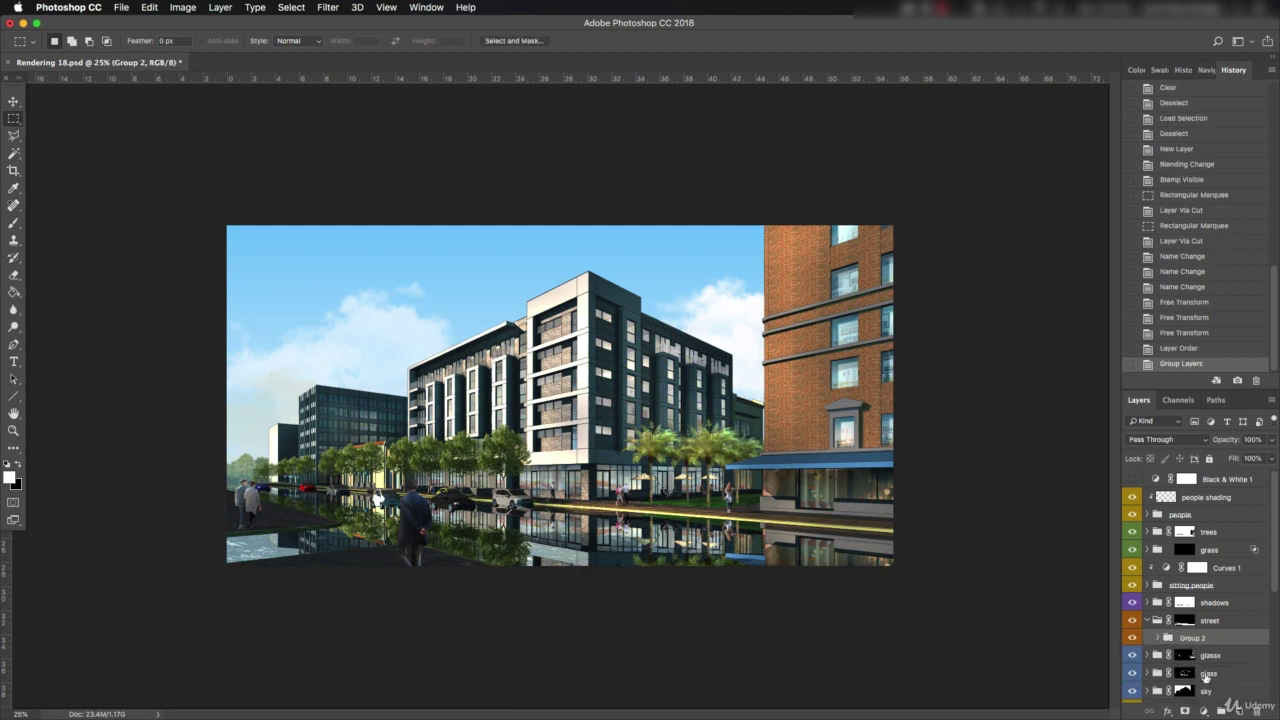
pyautogui.click(1175, 440)
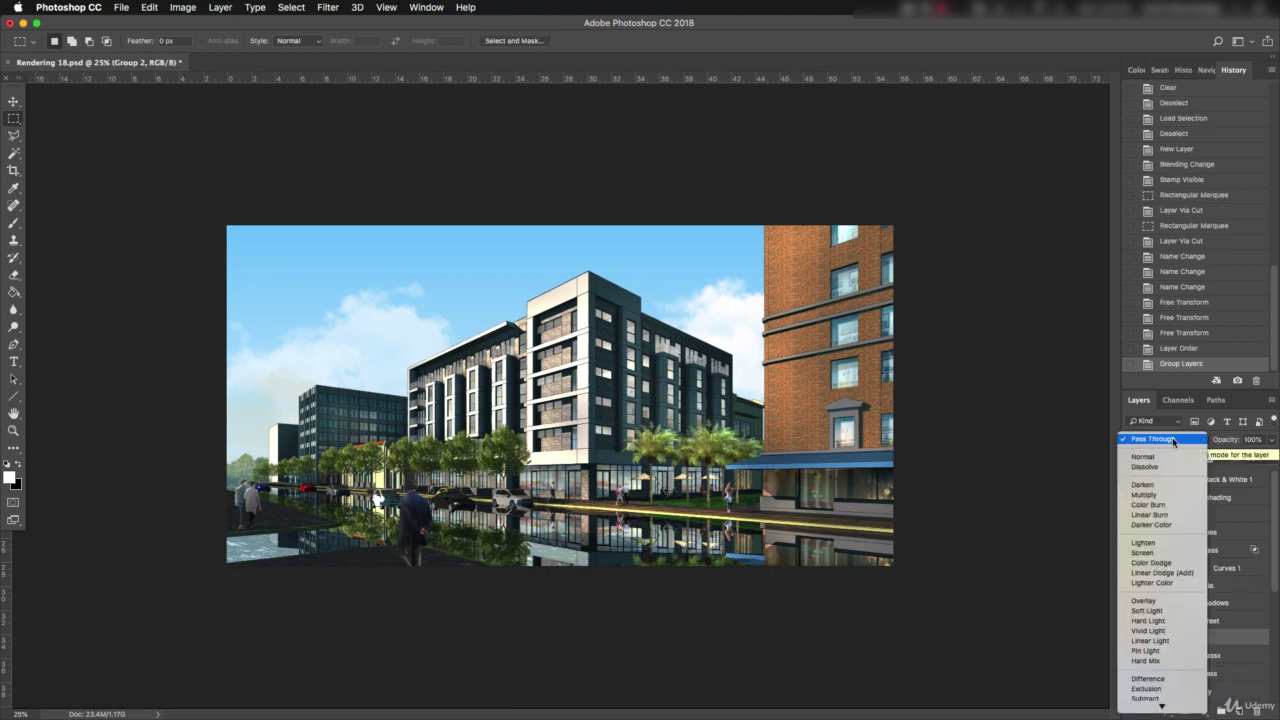
pyautogui.click(1148, 610)
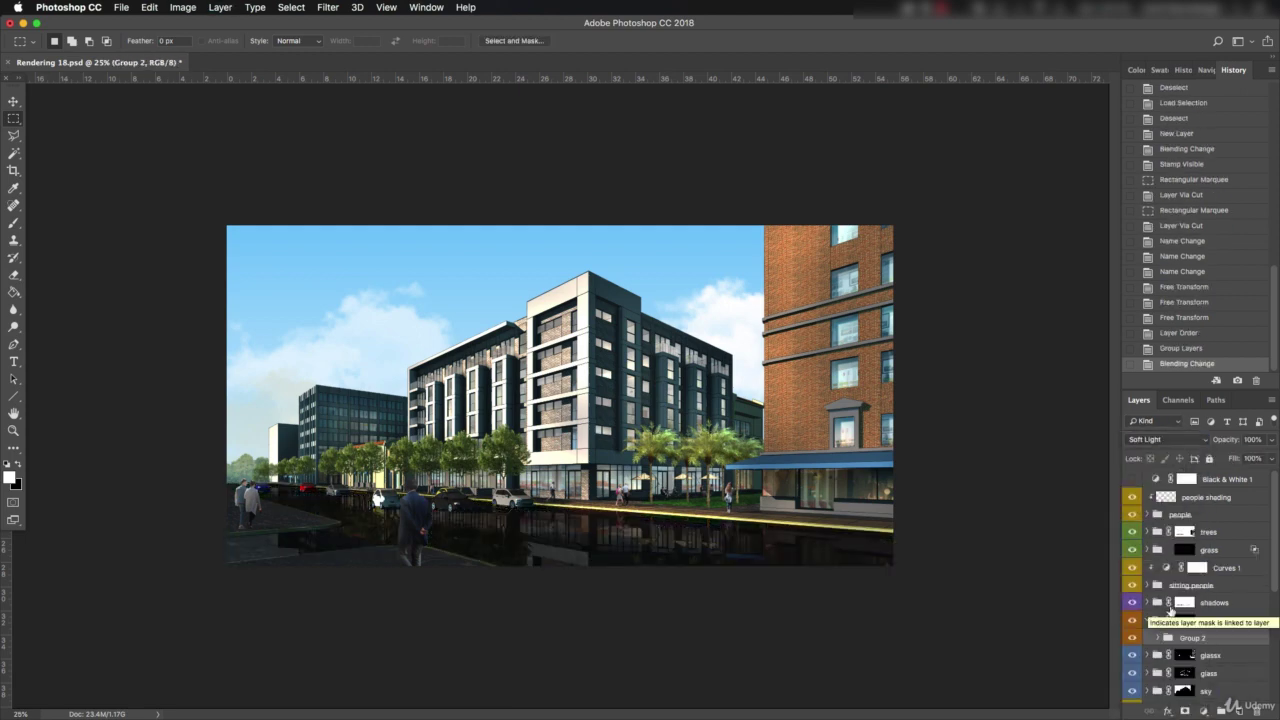
# - Add a Curves adjustment clipped to the group and rename the group 'reflection'
pyautogui.click(1203, 711)
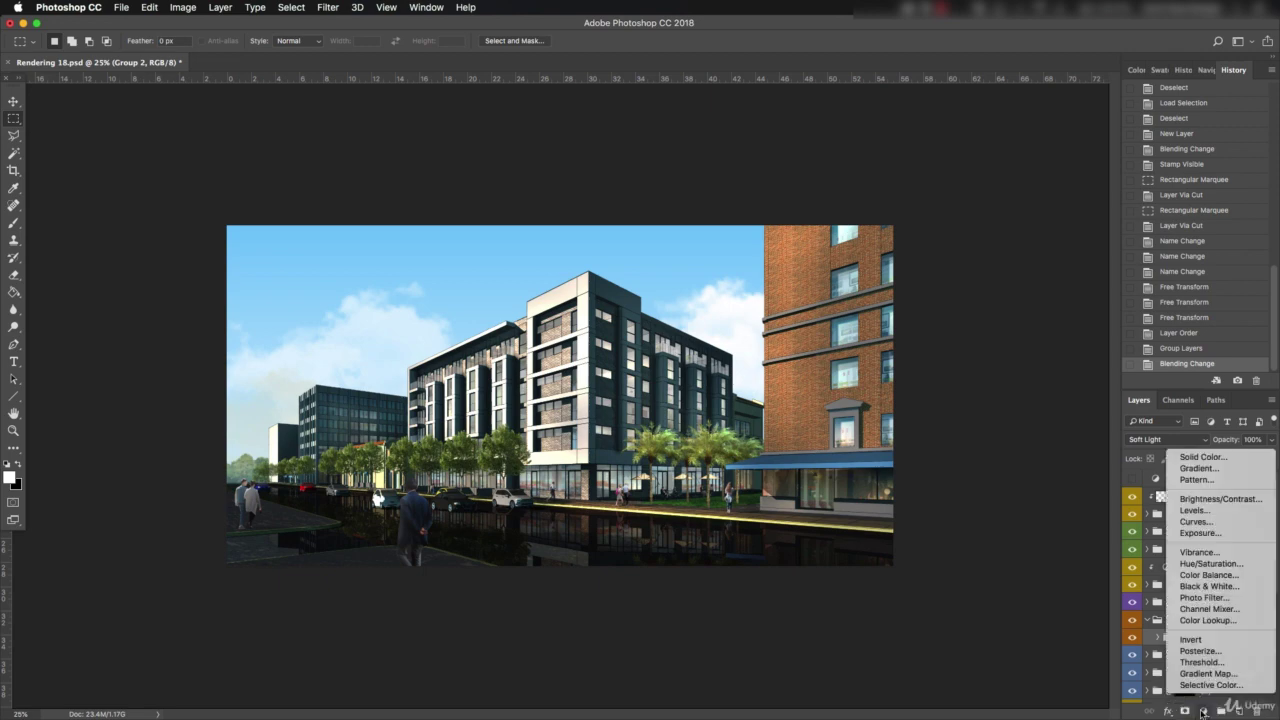
pyautogui.click(1196, 521)
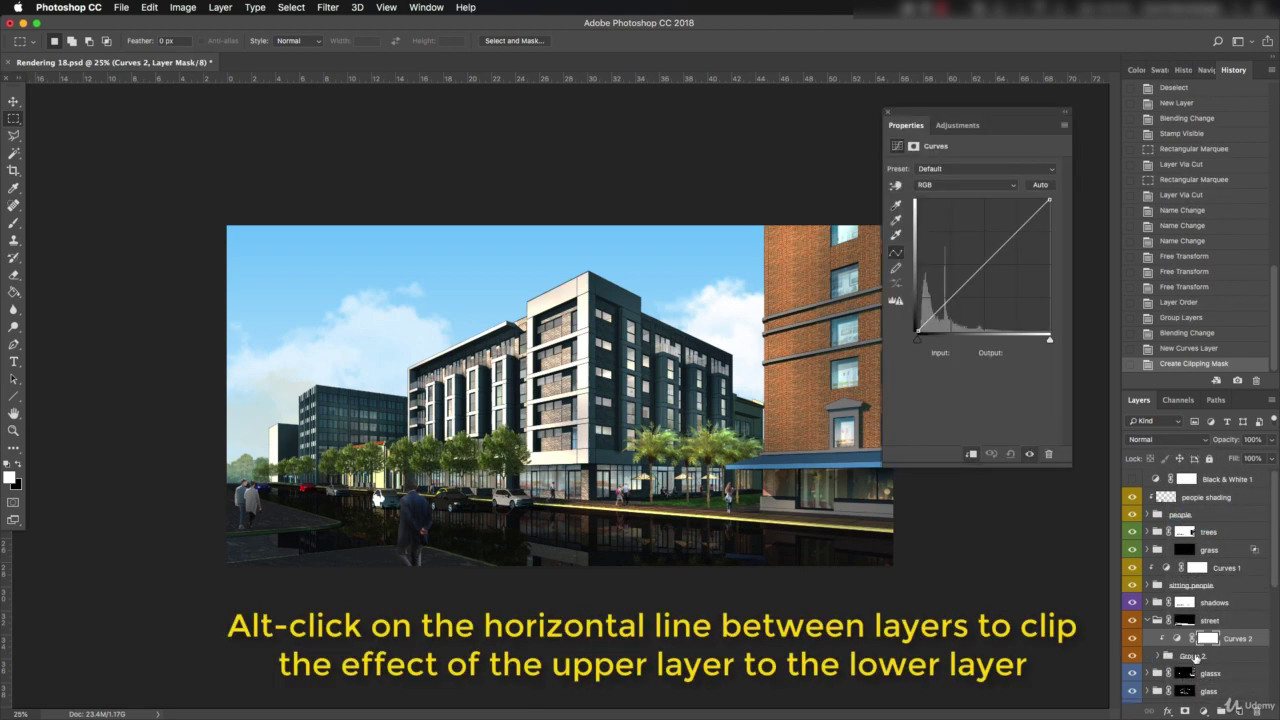
pyautogui.keyDown('alt'); pyautogui.click(1166, 646); pyautogui.keyUp('alt')
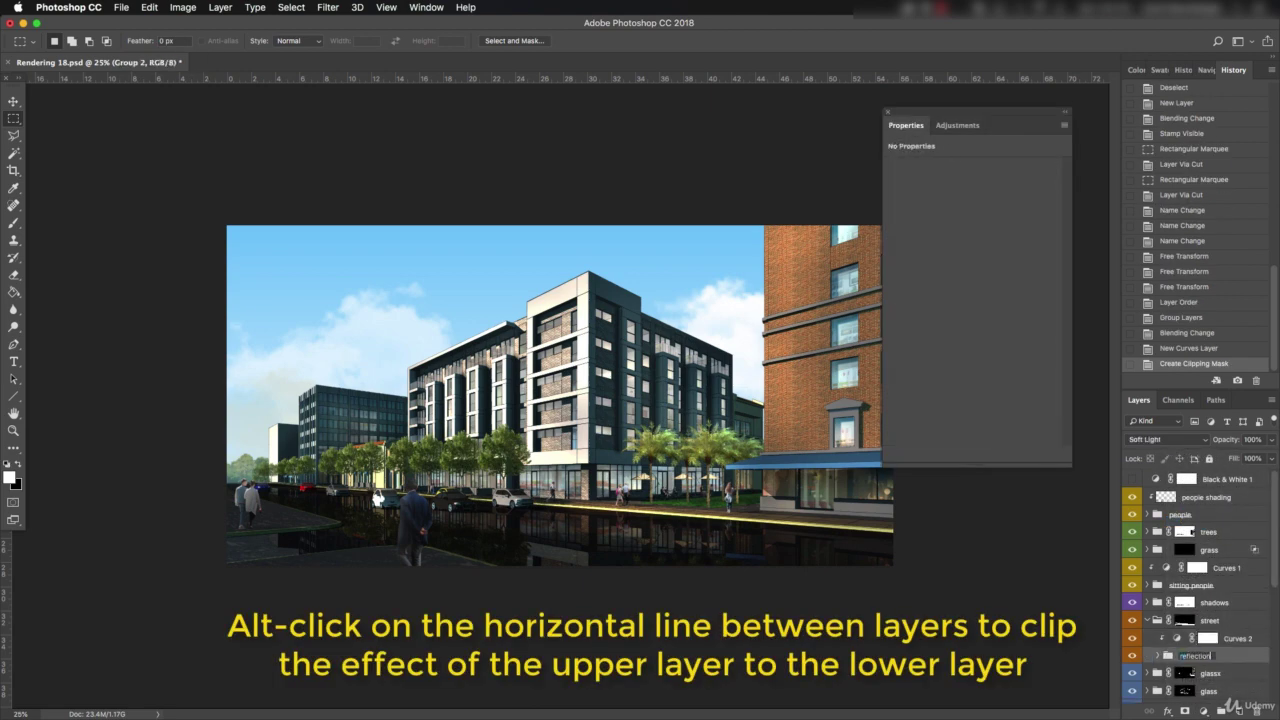
pyautogui.press('Return')
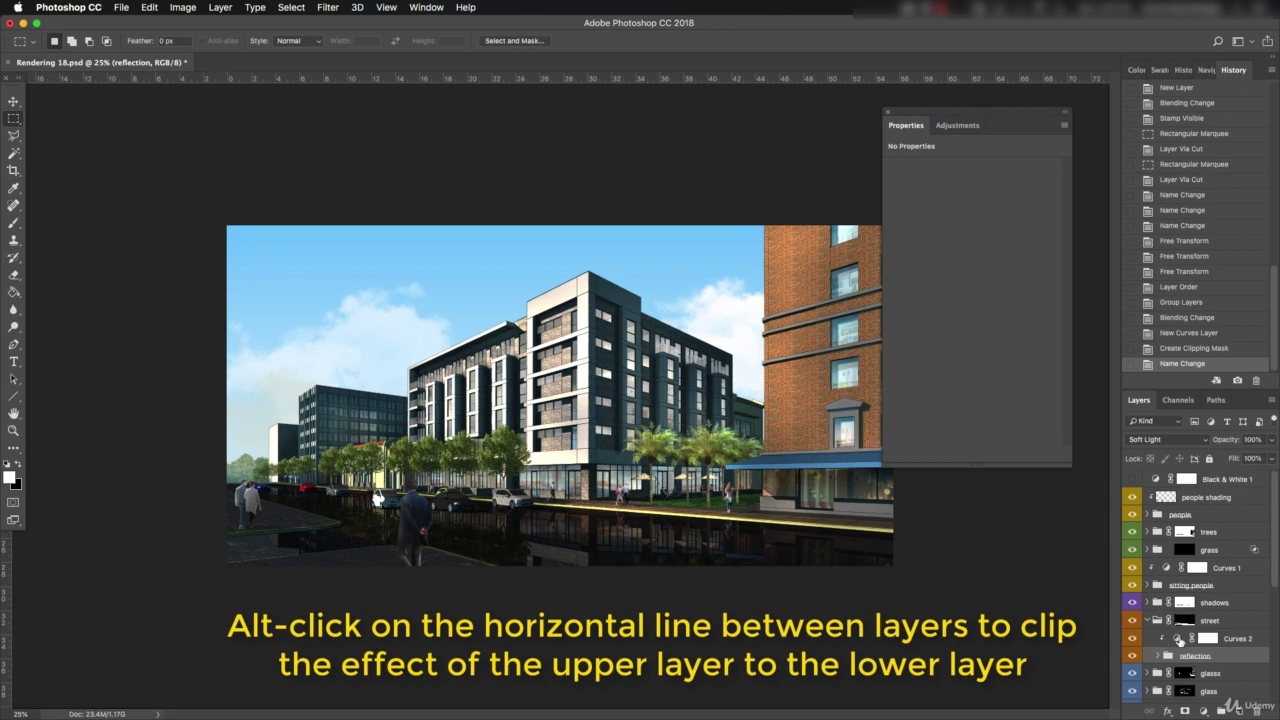
# - Shape the curve to lift shadows, dim highlights and adjust midtones
pyautogui.click(1161, 641)
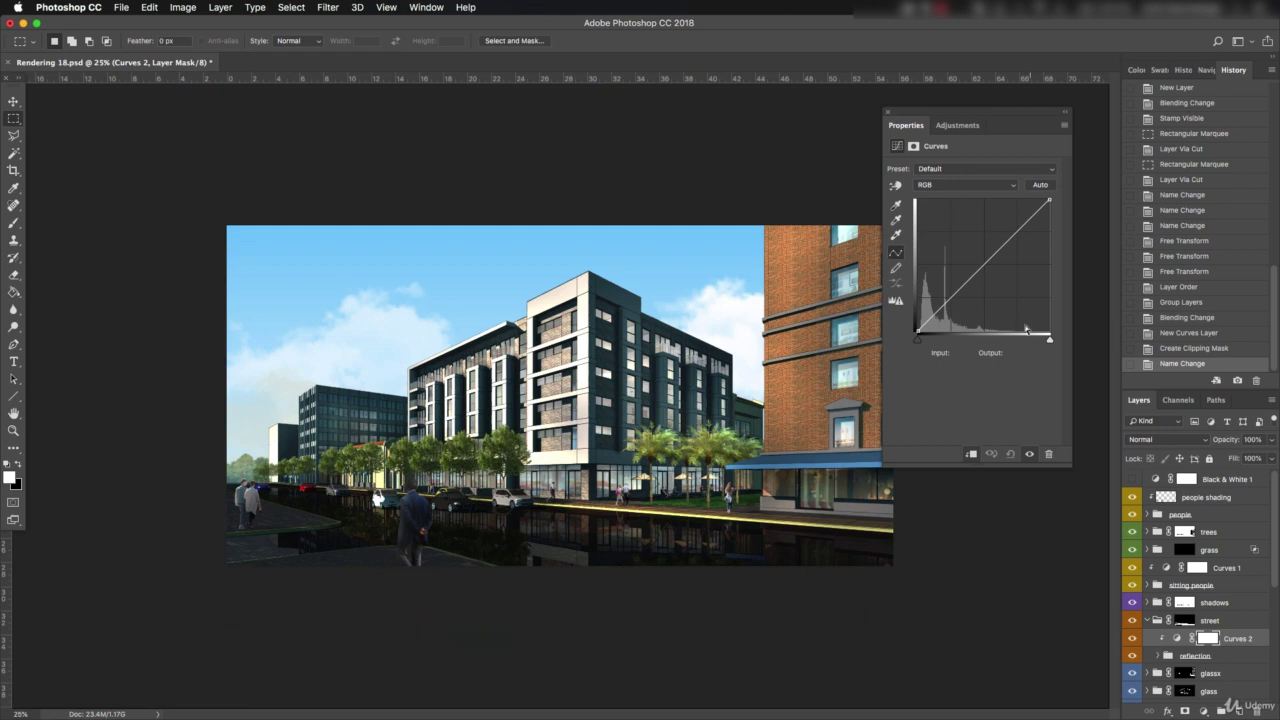
pyautogui.moveTo(918, 329); pyautogui.dragTo(918, 282)
pyautogui.moveTo(1047, 201)
pyautogui.mouseDown()
pyautogui.moveTo(1048, 260)
pyautogui.moveTo(1049, 212)
pyautogui.mouseUp()
pyautogui.moveTo(976, 250)
pyautogui.mouseDown()
pyautogui.moveTo(971, 224)
pyautogui.moveTo(974, 242)
pyautogui.mouseUp()
# - Add a clipped Hue/Saturation adjustment raising the reflection's saturation to +40
pyautogui.click(1216, 656)
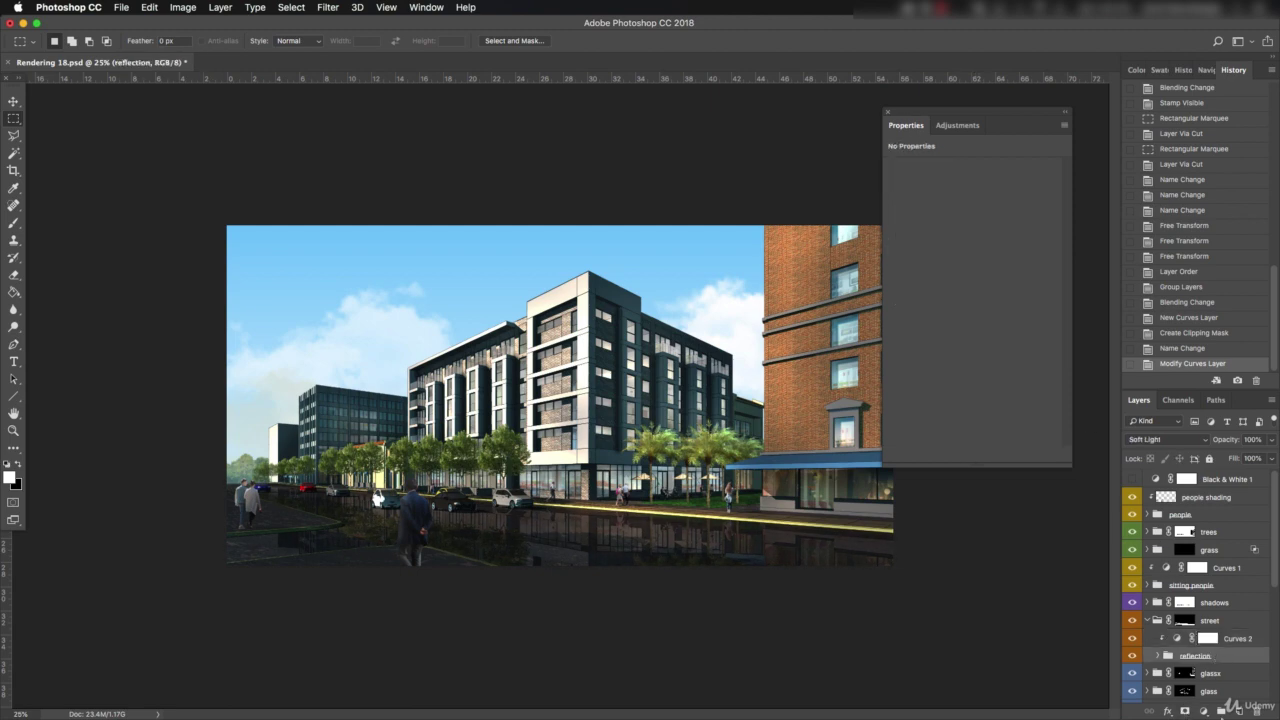
pyautogui.click(1204, 711)
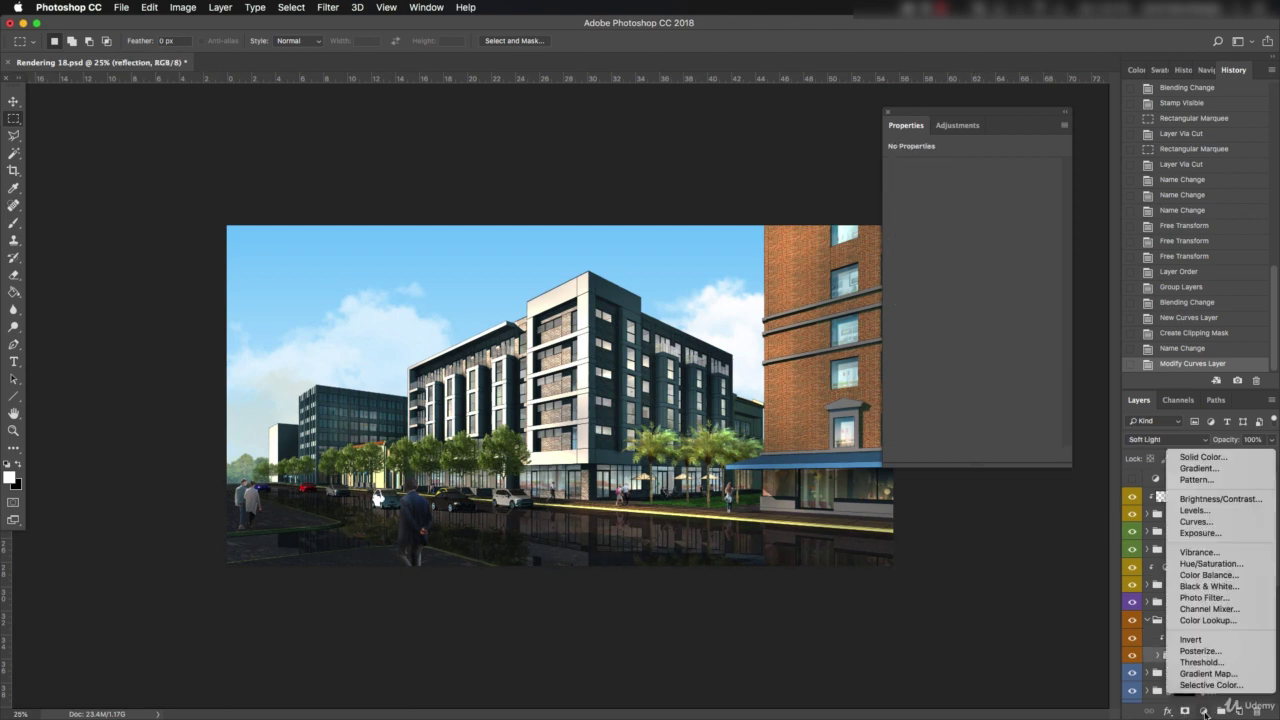
pyautogui.click(1209, 564)
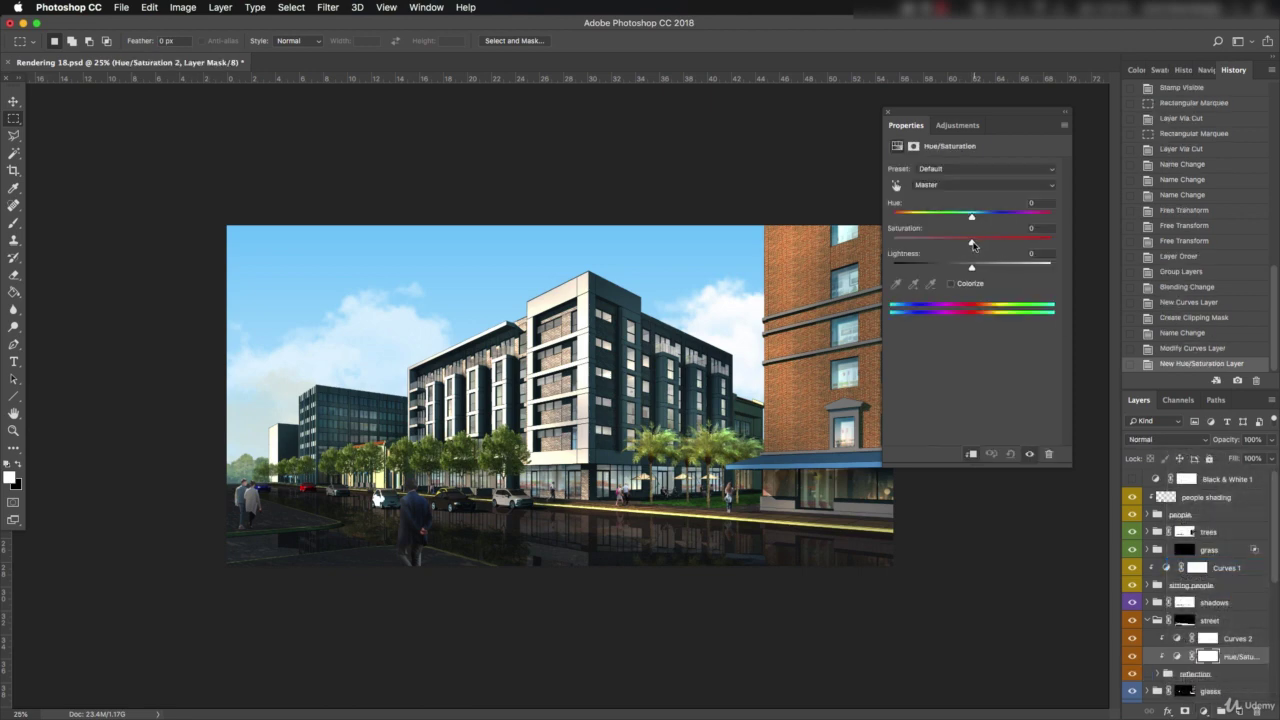
pyautogui.moveTo(972, 244); pyautogui.dragTo(1011, 260)
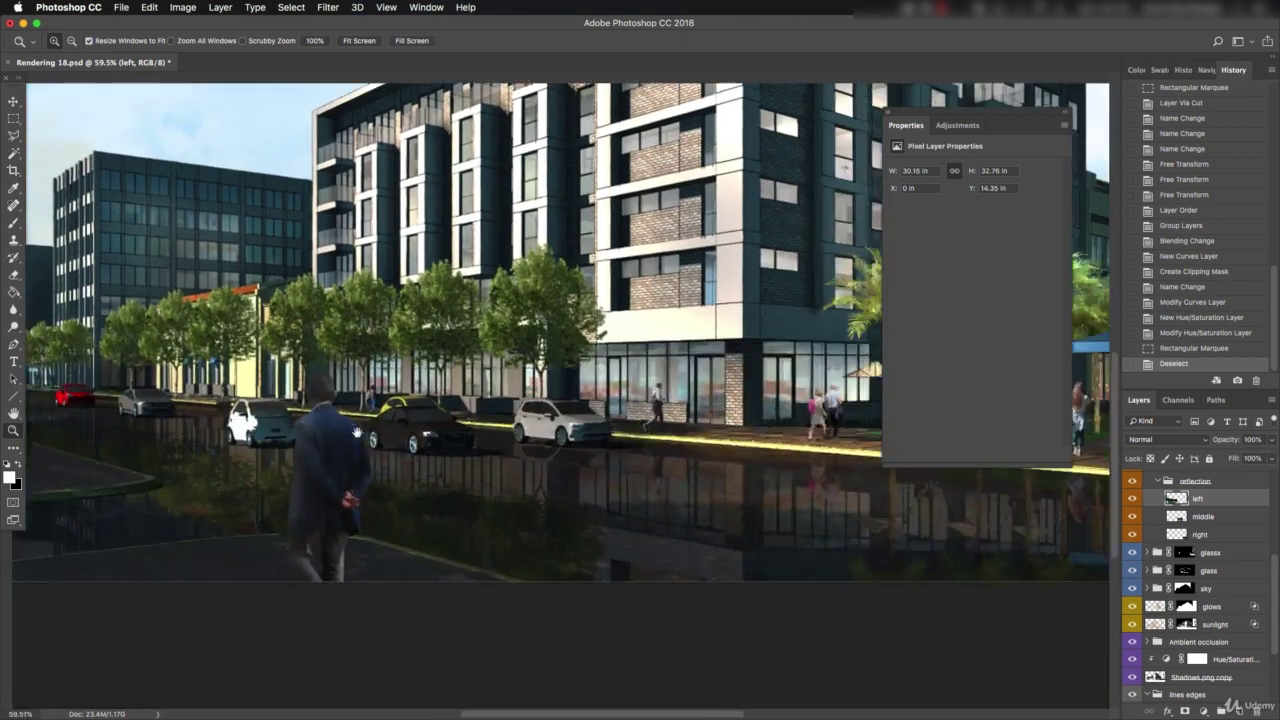
# - Apply a Motion Blur with a shortened distance to the left reflection
pyautogui.moveTo(466, 465); pyautogui.dragTo(434, 413)
pyautogui.hotkey('ctrl', 'r')
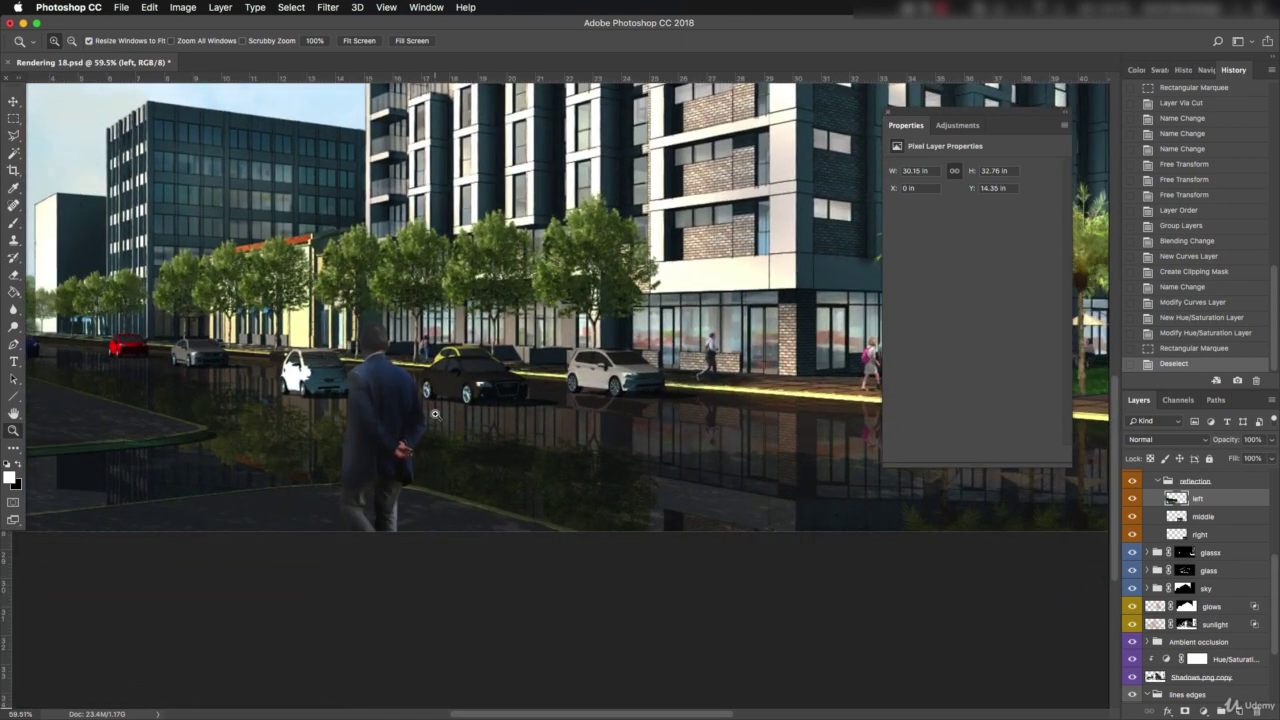
pyautogui.click(890, 112)
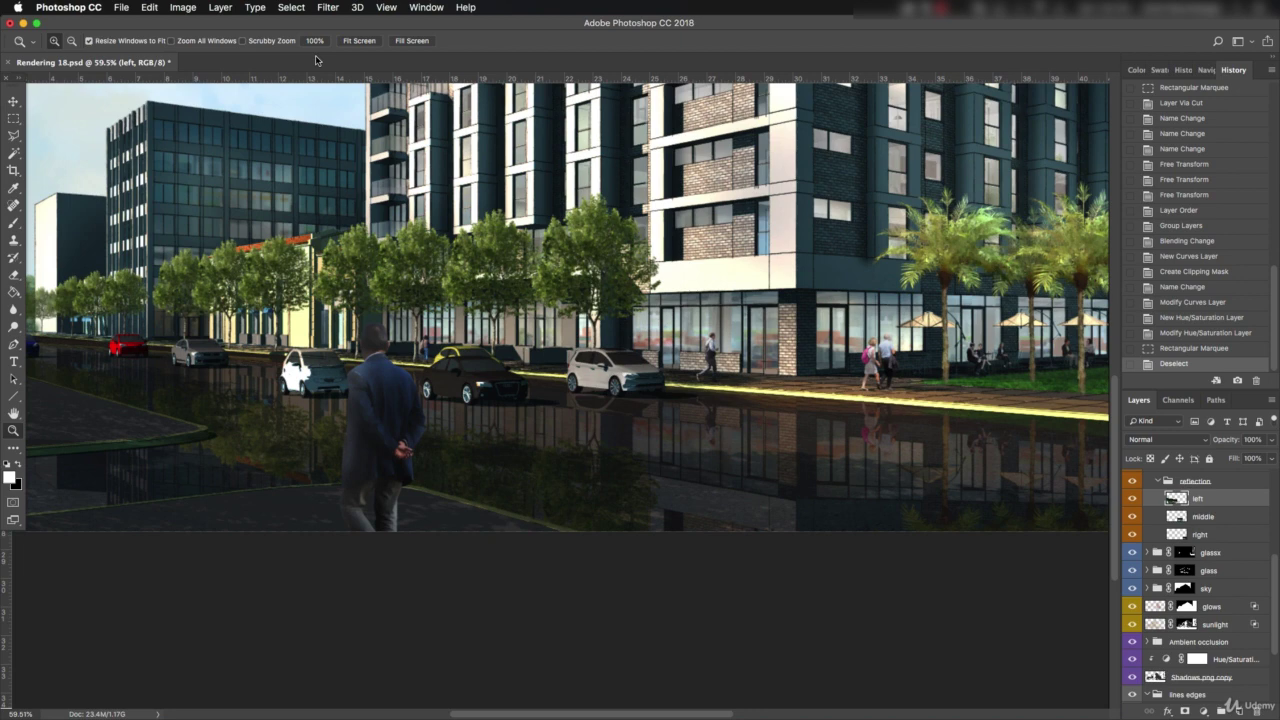
pyautogui.click(327, 8)
pyautogui.moveTo(420, 166)
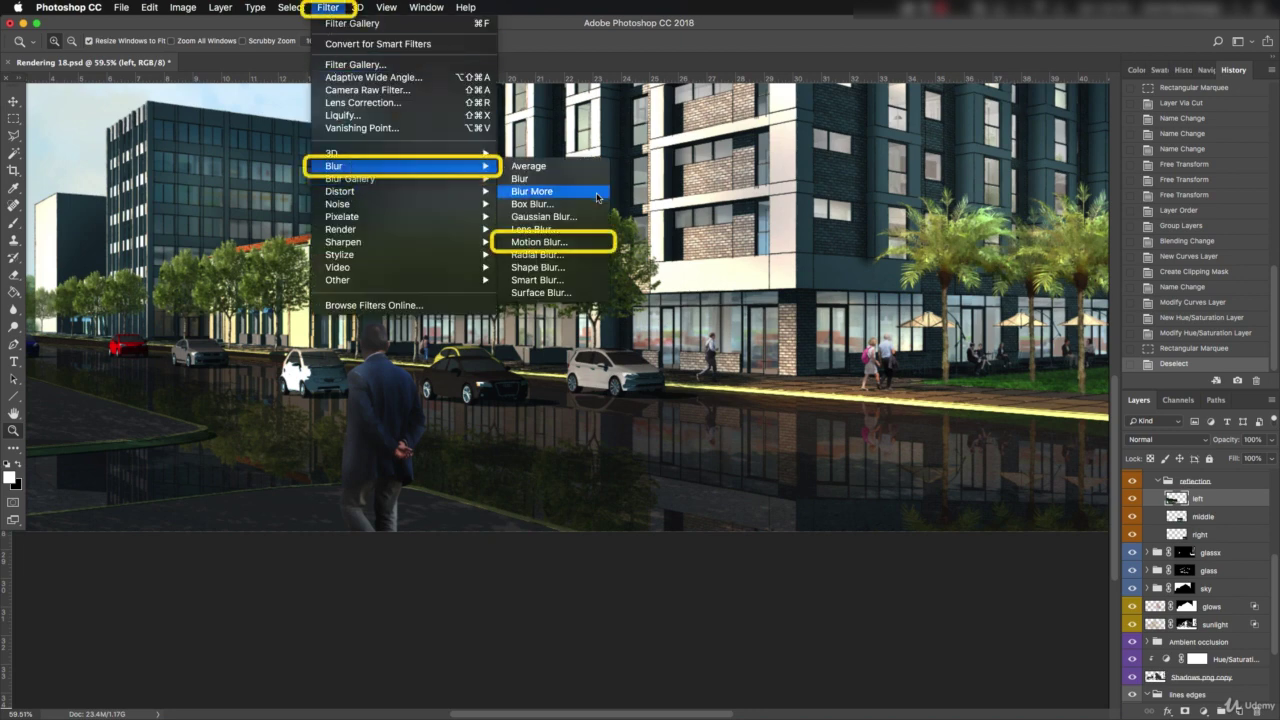
pyautogui.click(540, 242)
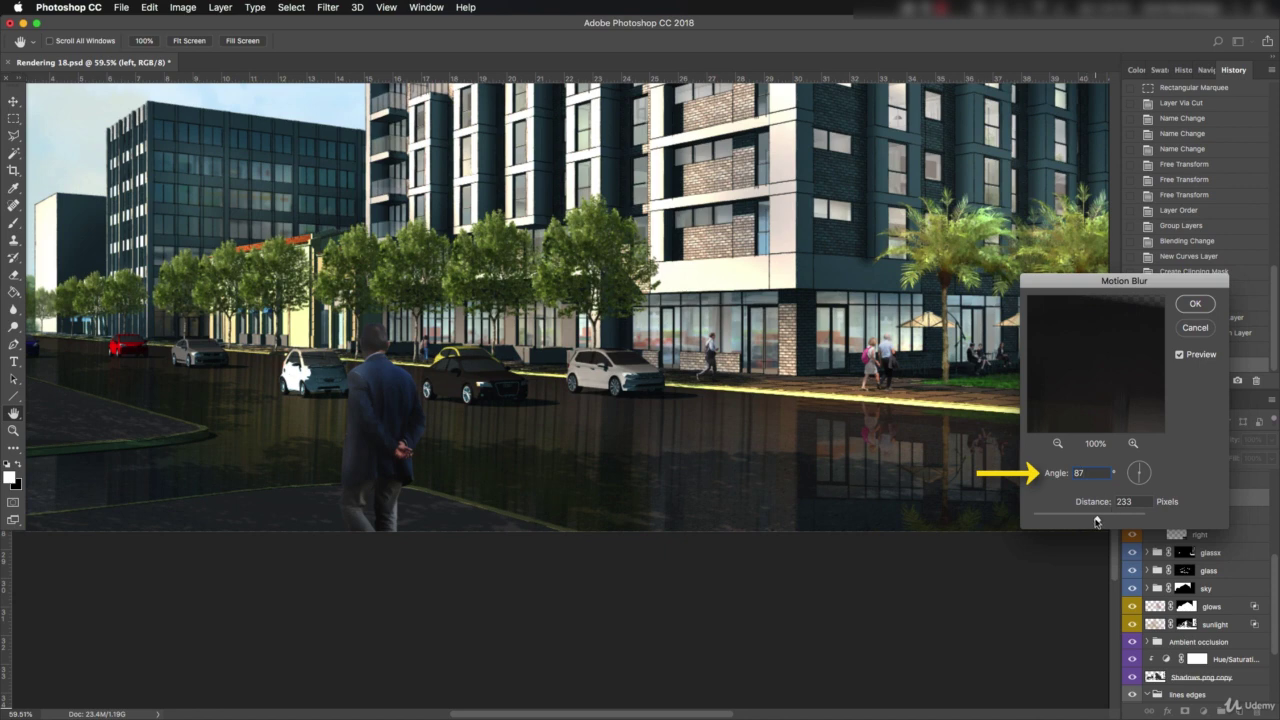
pyautogui.moveTo(1096, 521); pyautogui.dragTo(1062, 521)
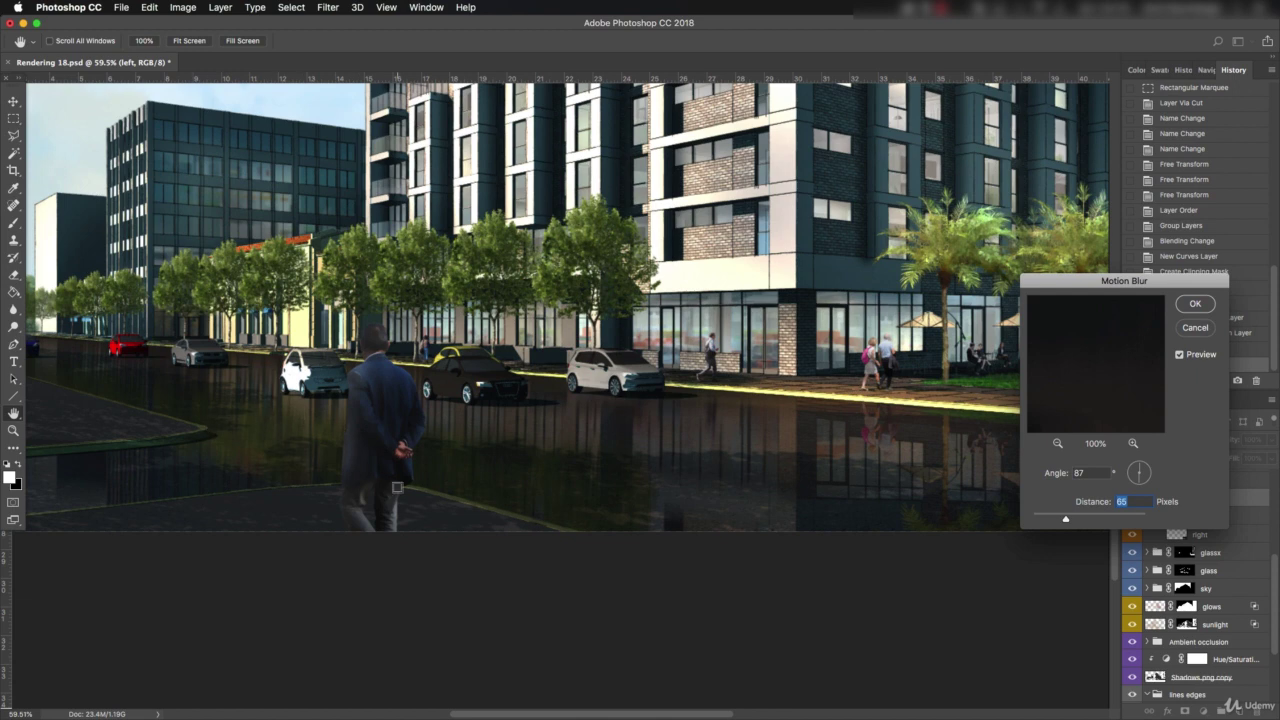
pyautogui.press('Return')
# - Reapply Motion Blur to the left reflection at an angle of 94
pyautogui.click(326, 8)
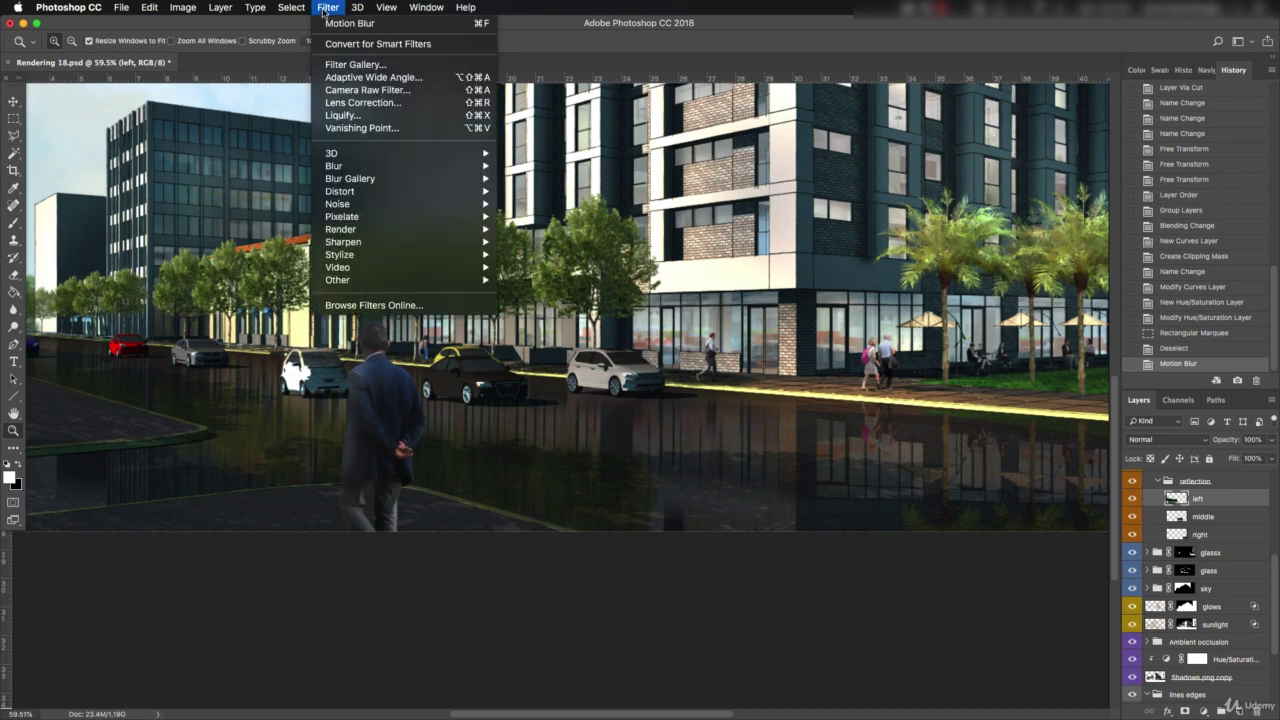
pyautogui.moveTo(398, 166)
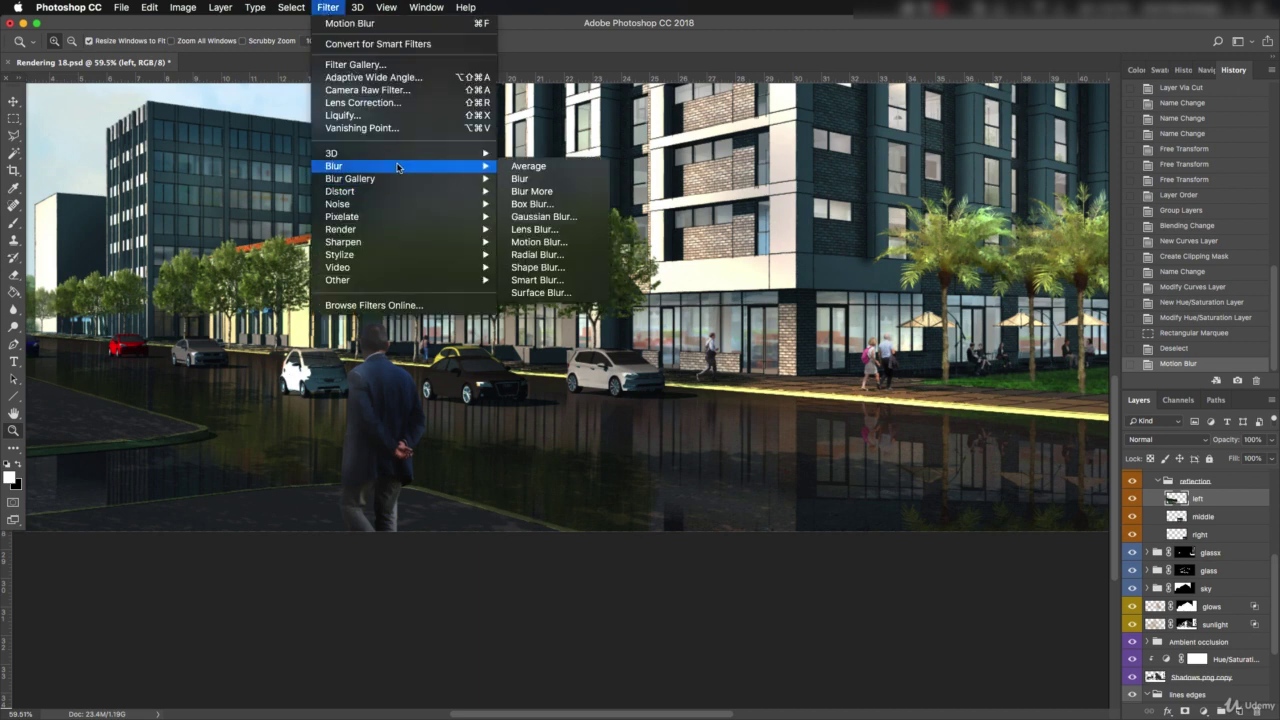
pyautogui.click(539, 242)
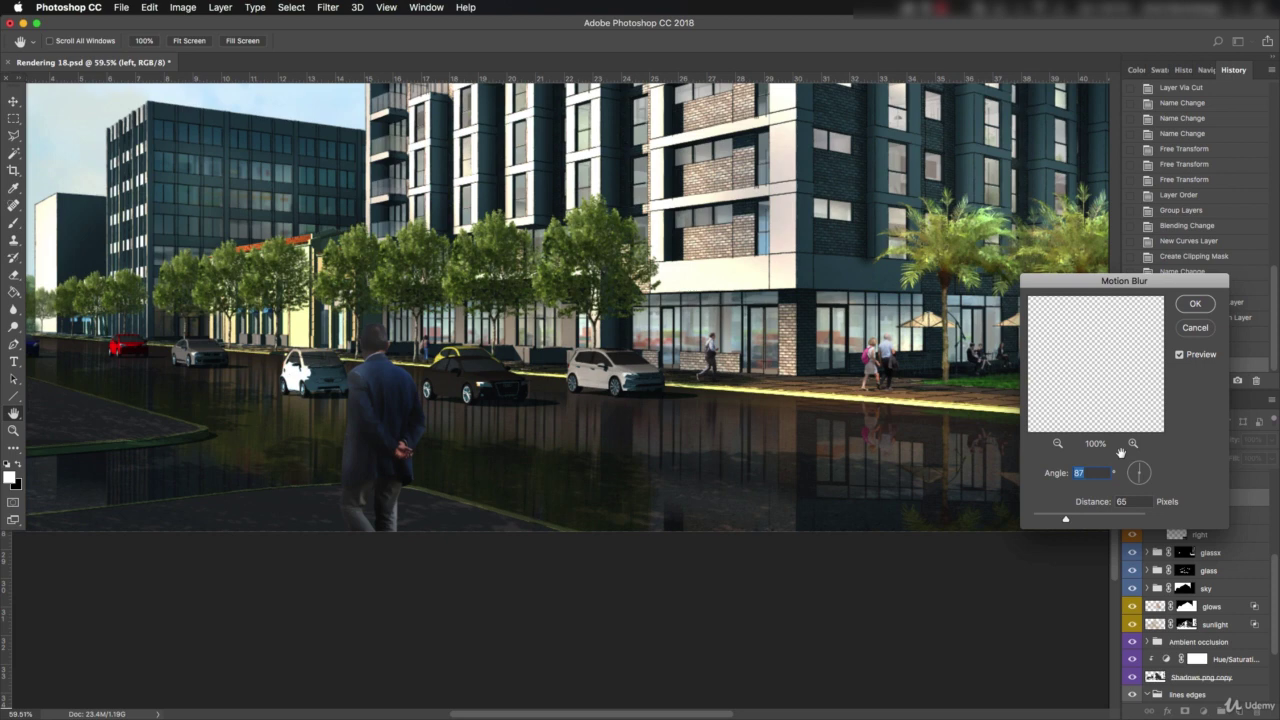
pyautogui.write('94')
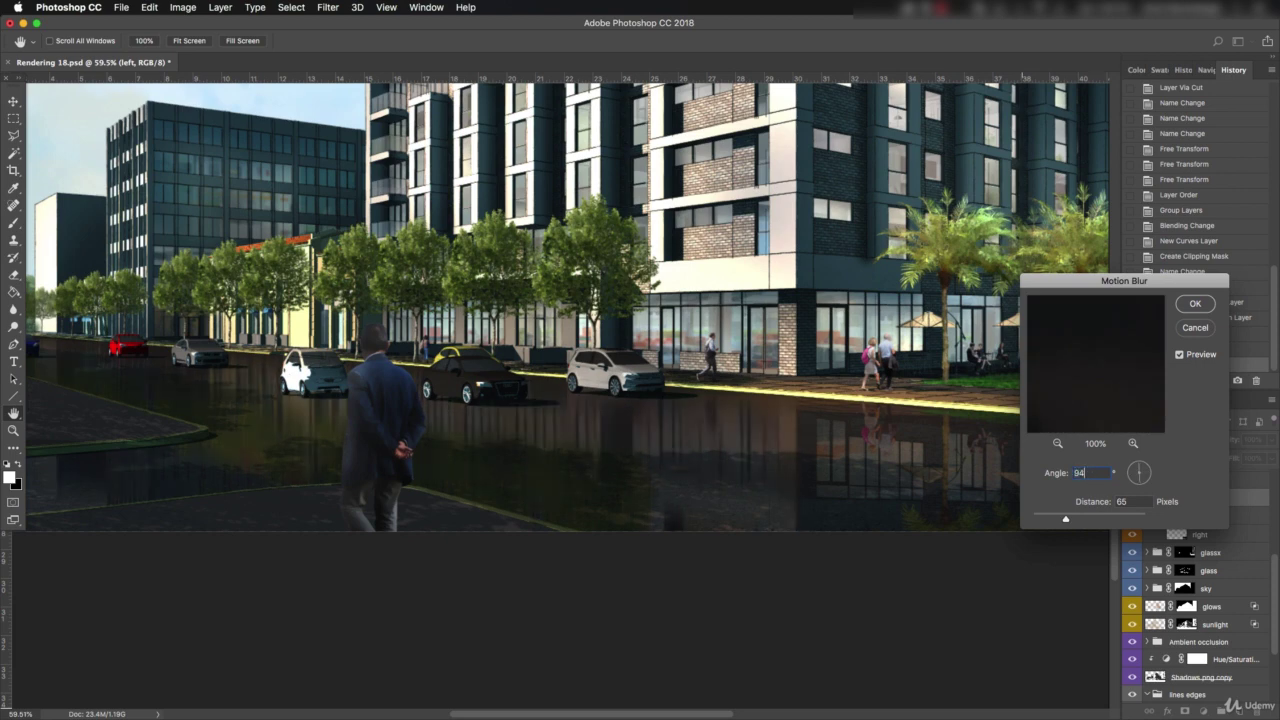
pyautogui.press('Return')
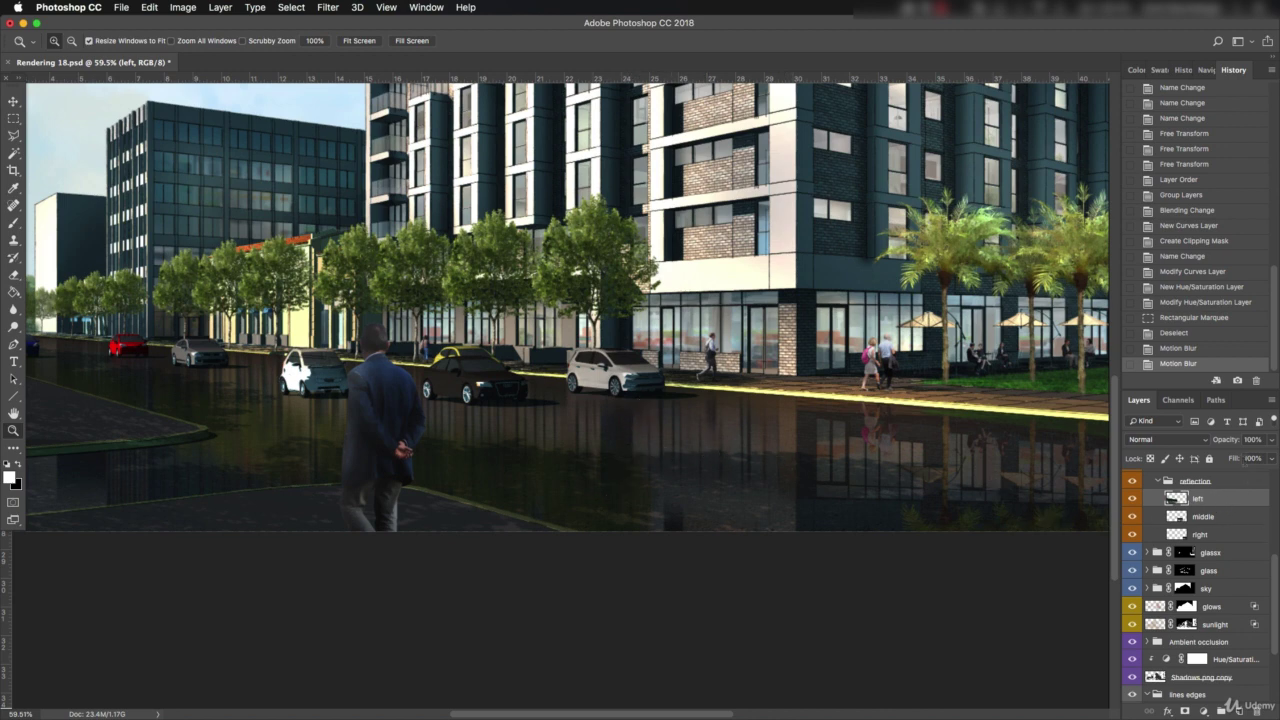
# - Lower the left reflection layer's opacity to 60%
pyautogui.click(1275, 441)
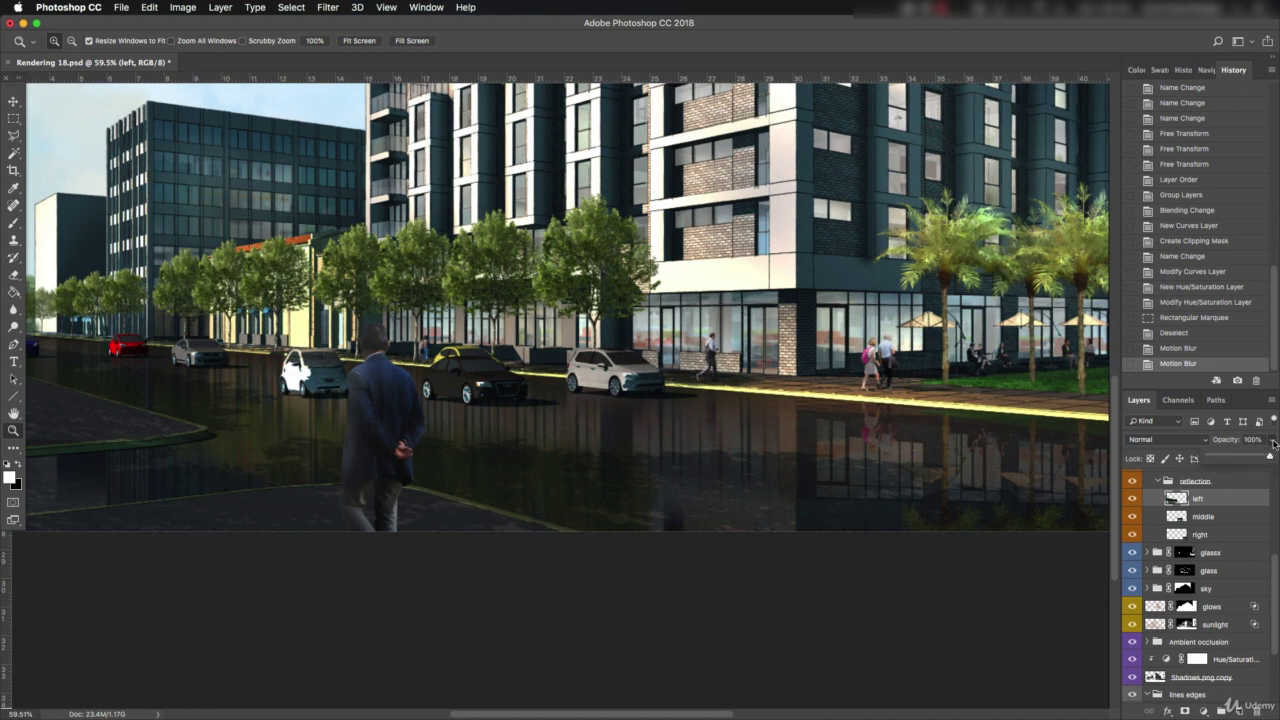
pyautogui.moveTo(1265, 458); pyautogui.dragTo(1229, 460)
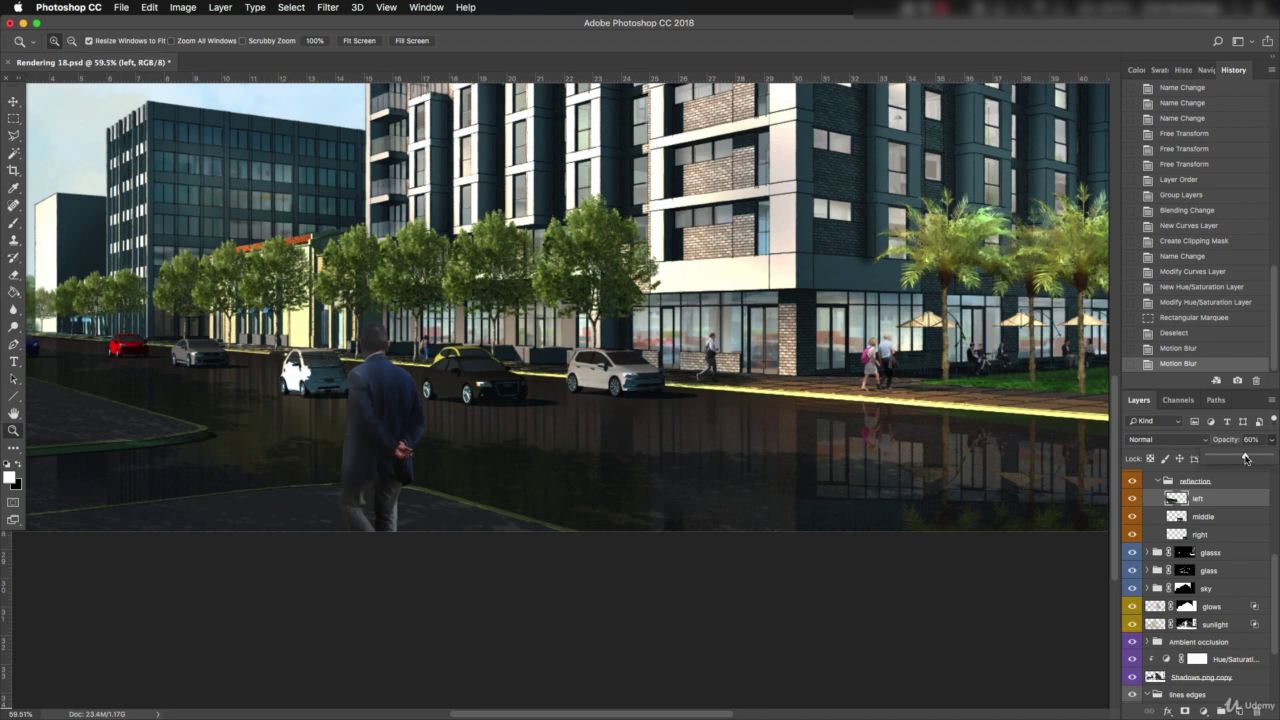
pyautogui.moveTo(1245, 459); pyautogui.dragTo(1245, 459)
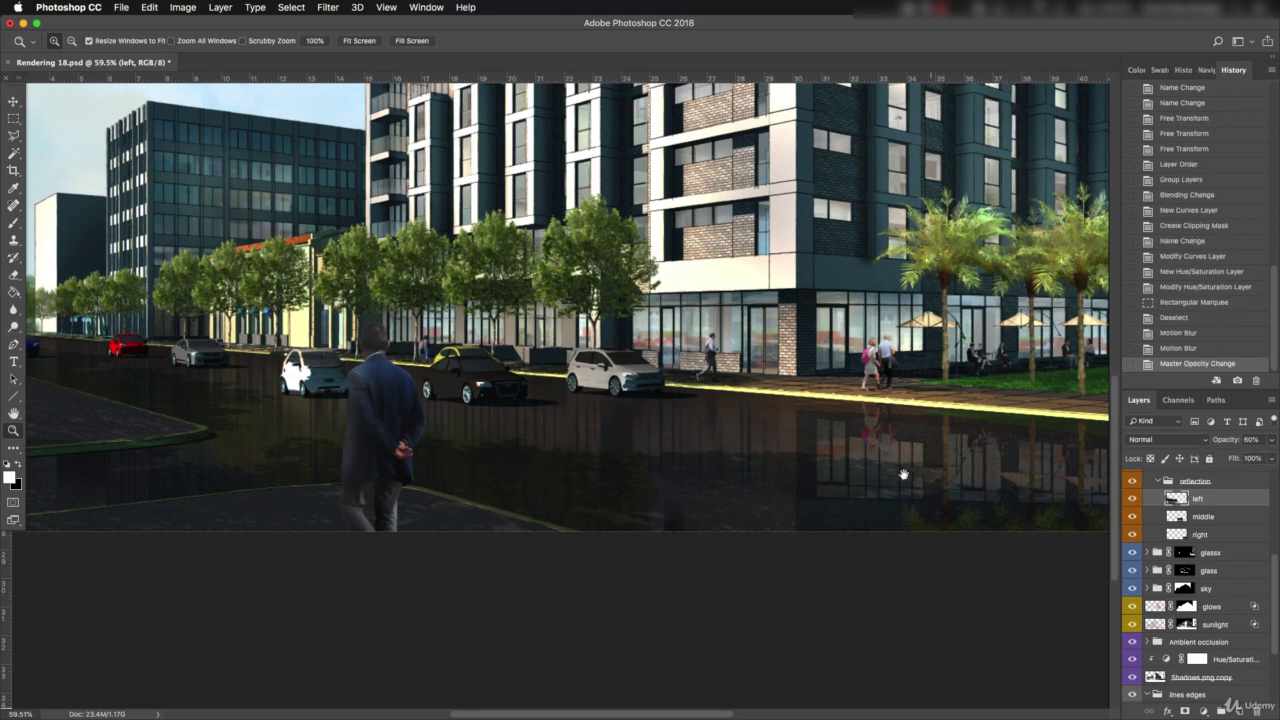
# - Apply a Motion Blur at angle 85 to the middle reflection layer
pyautogui.moveTo(904, 474); pyautogui.dragTo(370, 440)
pyautogui.hotkey('ctrl', 'r')
pyautogui.click(1200, 516)
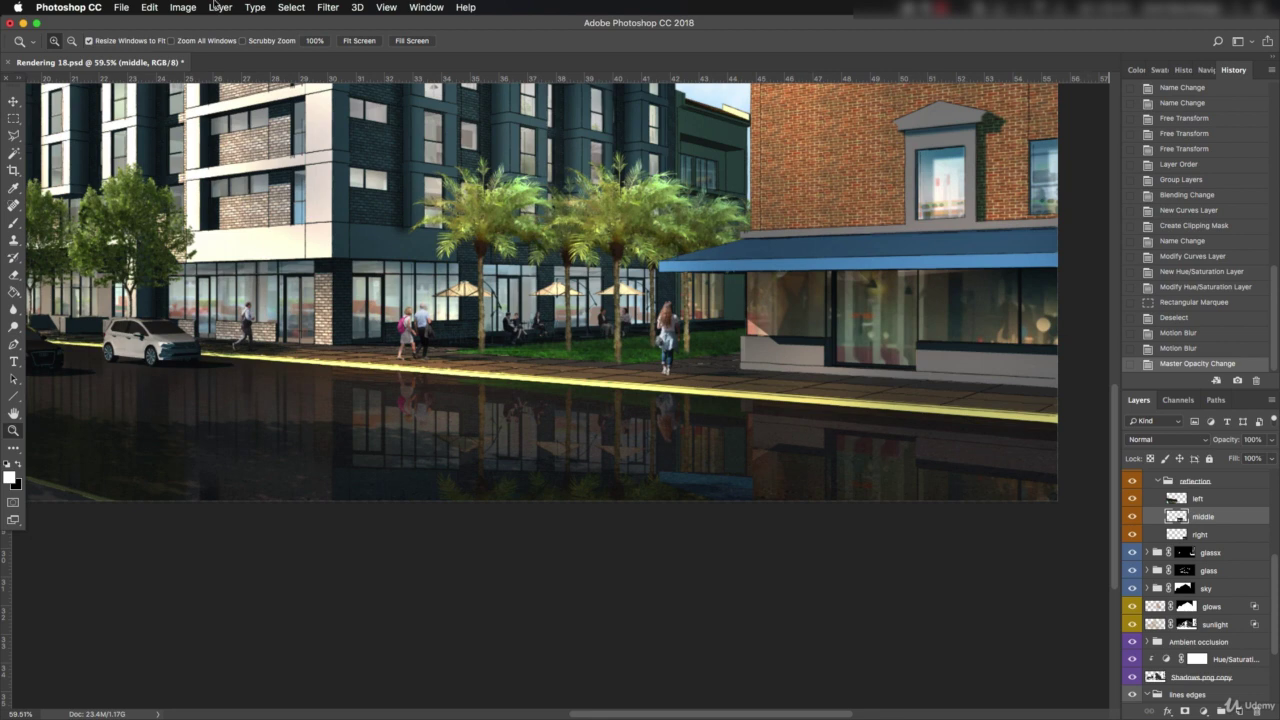
pyautogui.click(338, 7)
pyautogui.moveTo(380, 166)
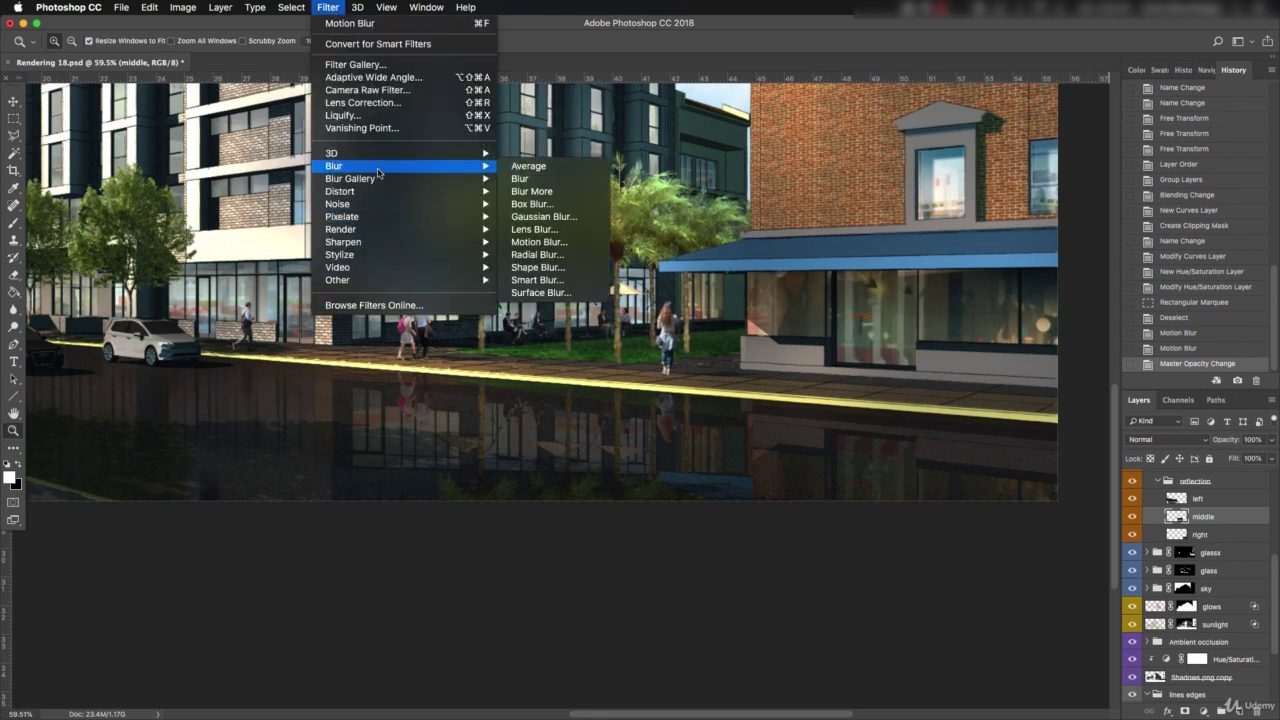
pyautogui.click(537, 242)
pyautogui.write('85')
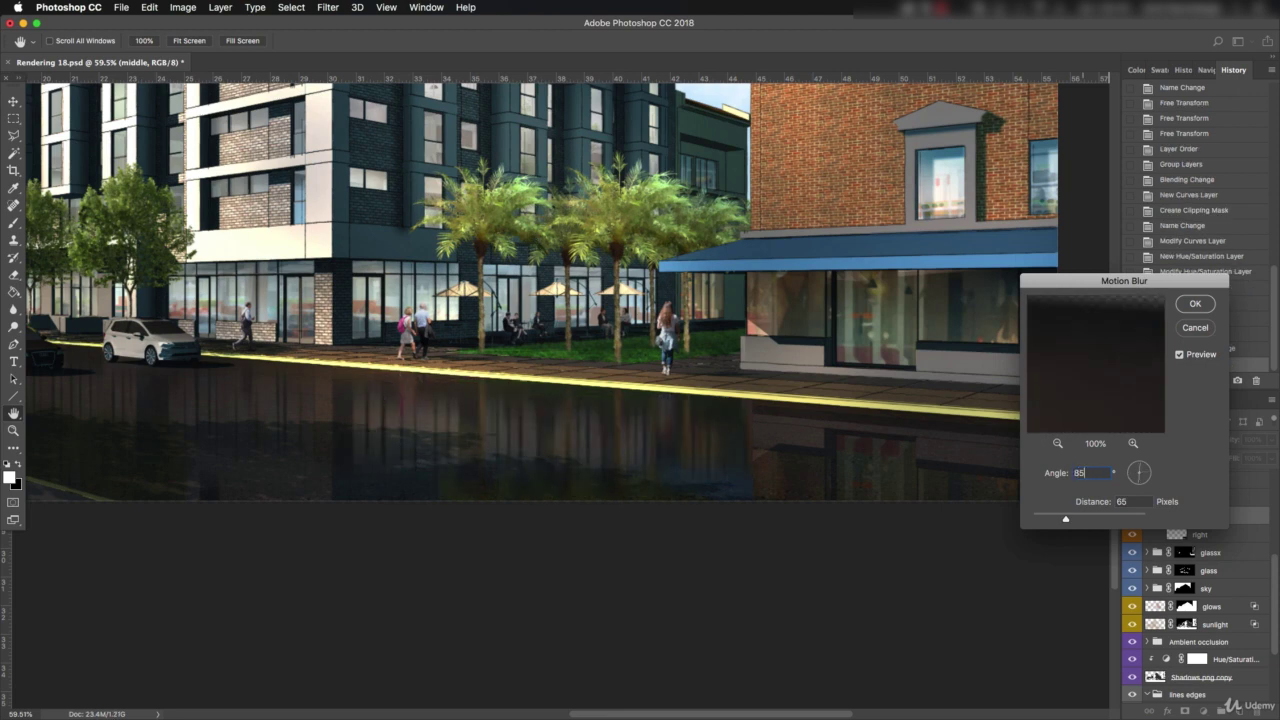
pyautogui.press('Return')
pyautogui.press('z')
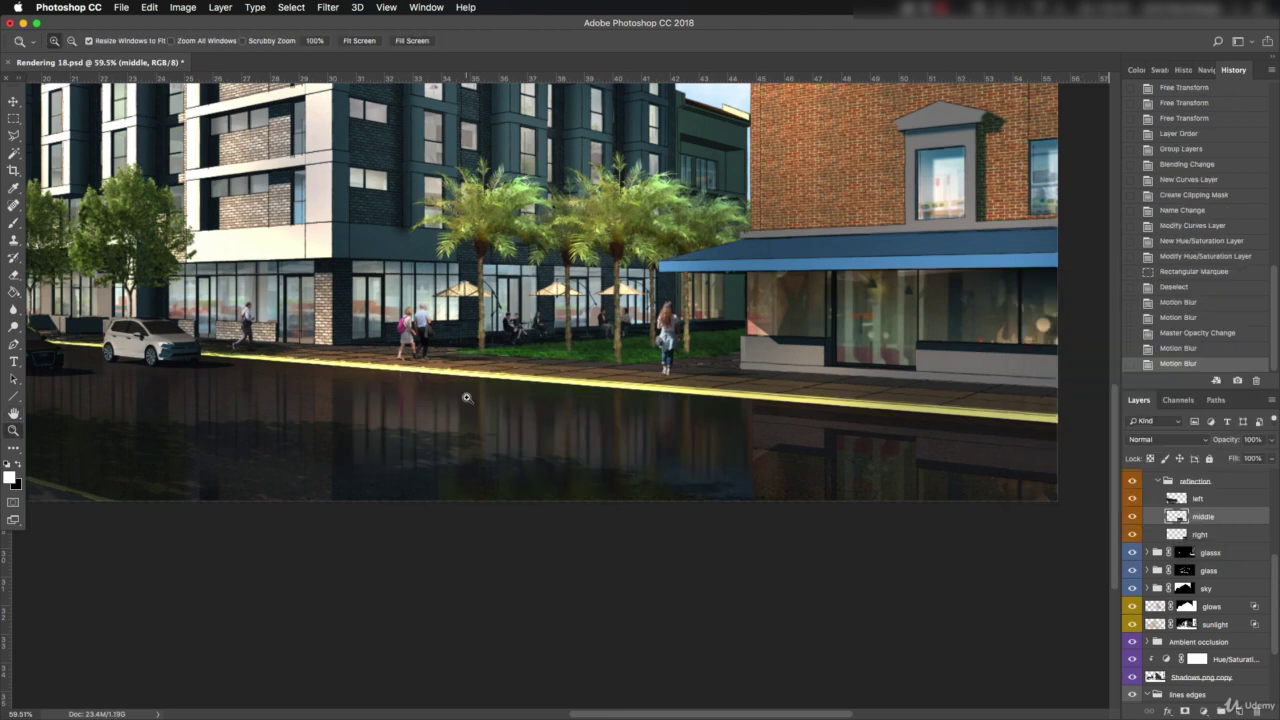
# - Reapply the same Motion Blur settings to the right reflection layer
pyautogui.click(1200, 535)
pyautogui.hscroll(5, 694, 466)
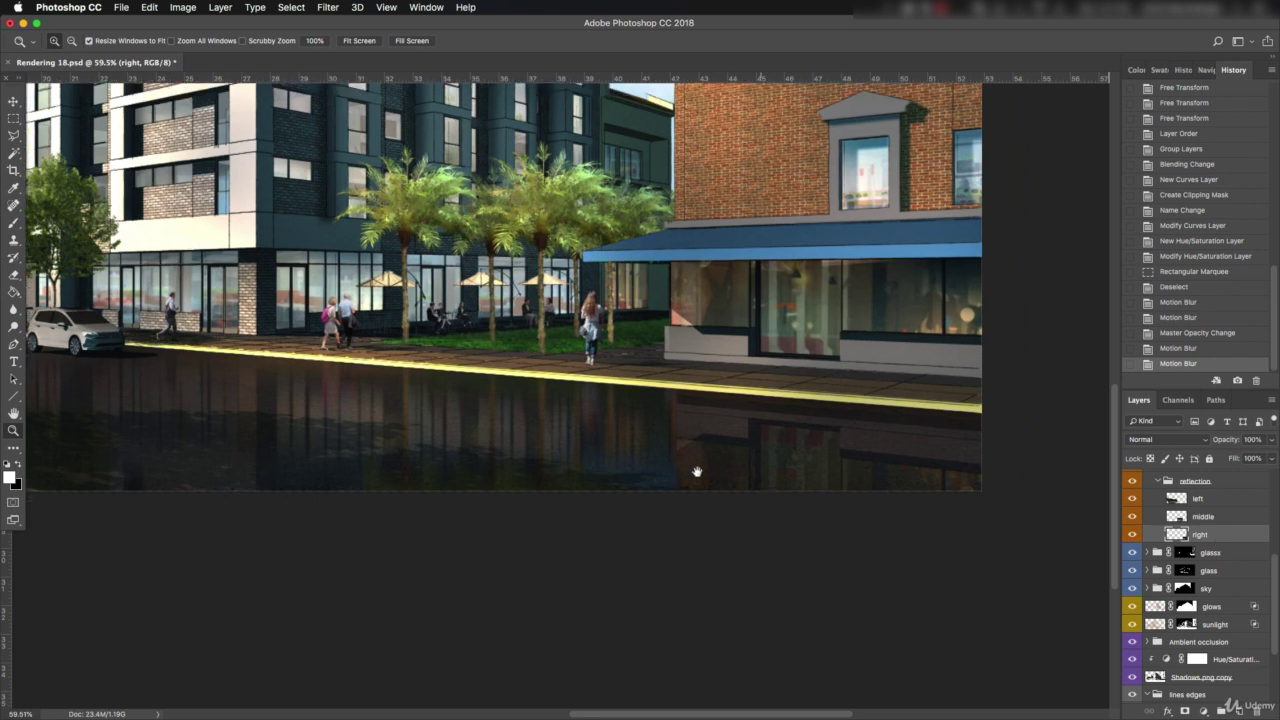
pyautogui.hotkey('ctrl', 'alt', 'f')
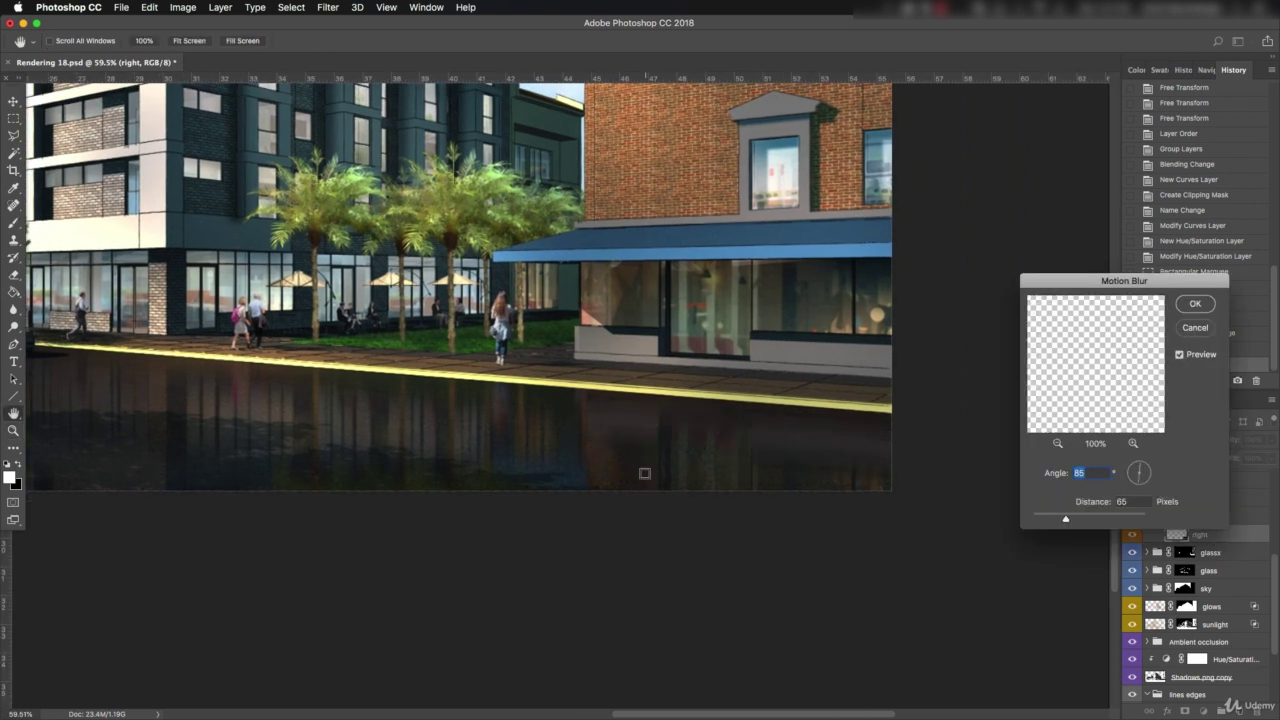
pyautogui.press('Return')
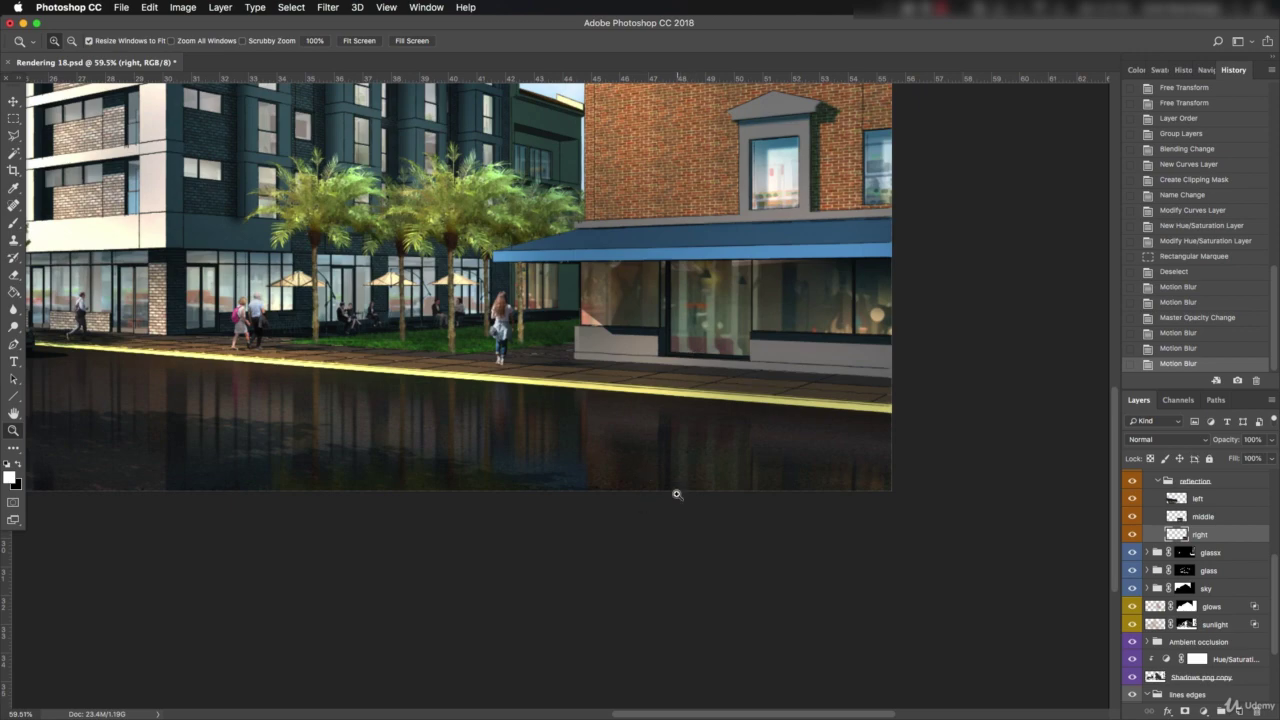
# - Compare the rendering with and without reflections, then add a layer mask to the reflection group
pyautogui.keyDown('alt'); pyautogui.click(676, 494); pyautogui.keyUp('alt')
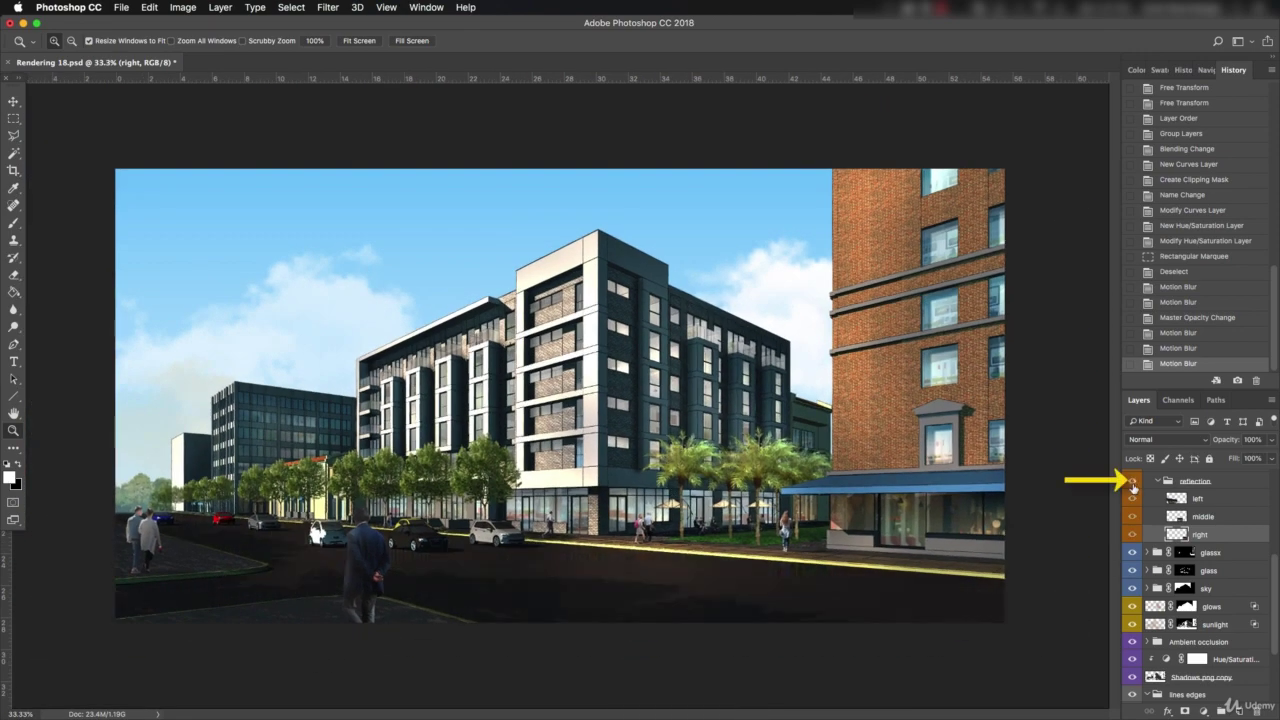
pyautogui.click(1132, 484)
pyautogui.click(1133, 486)
pyautogui.click(1133, 486)
pyautogui.click(1214, 489)
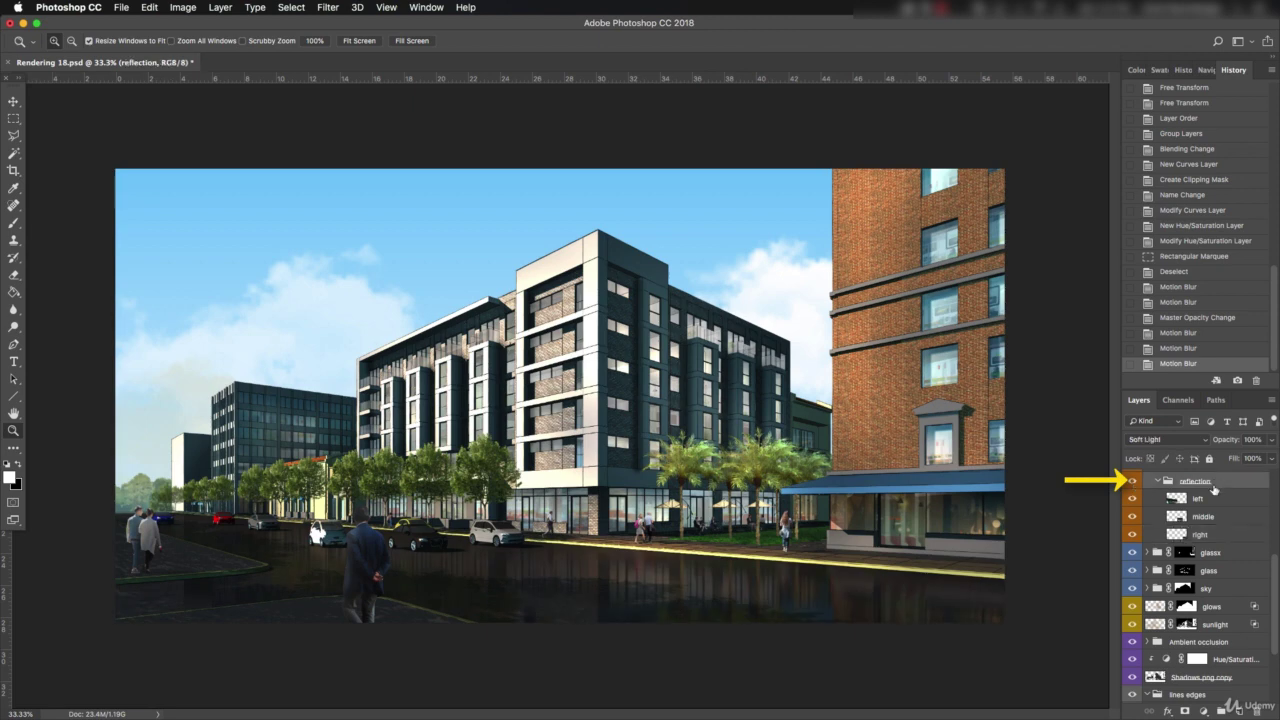
pyautogui.click(1185, 711)
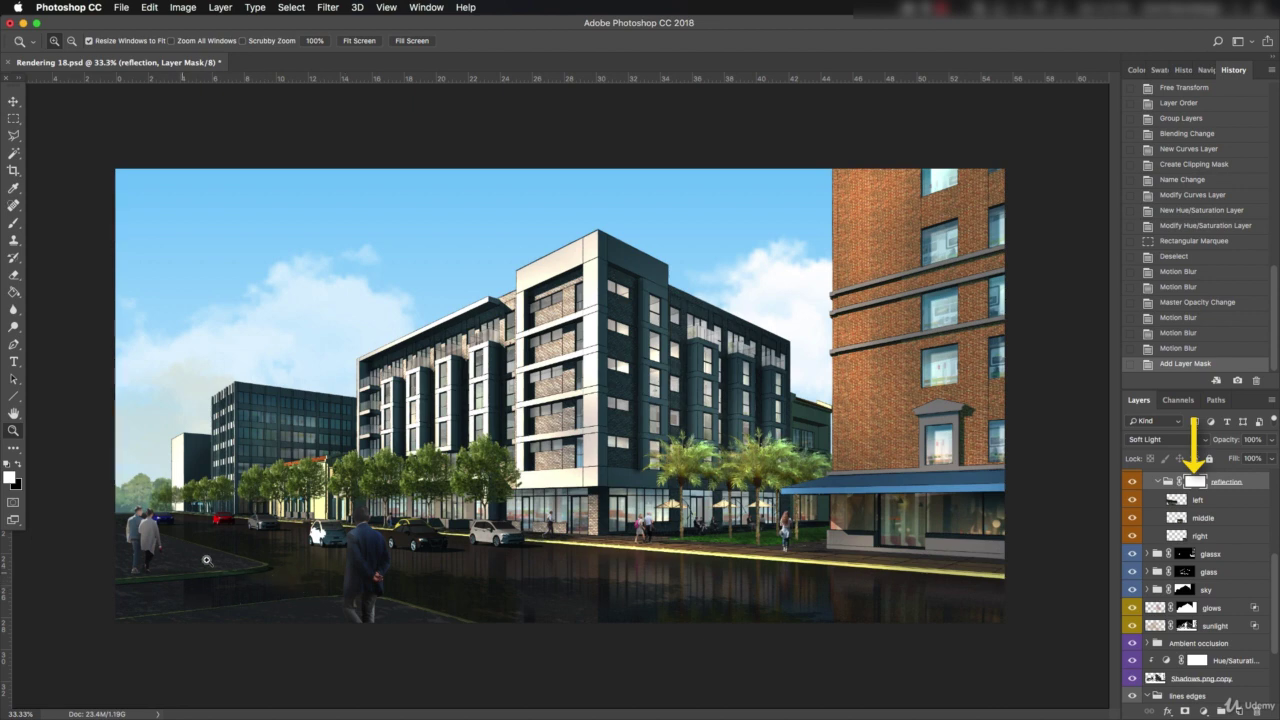
# - Paint black at full strength on the mask to erase reflections near the lower-left pedestrians
pyautogui.click(19, 465)
pyautogui.press('b')
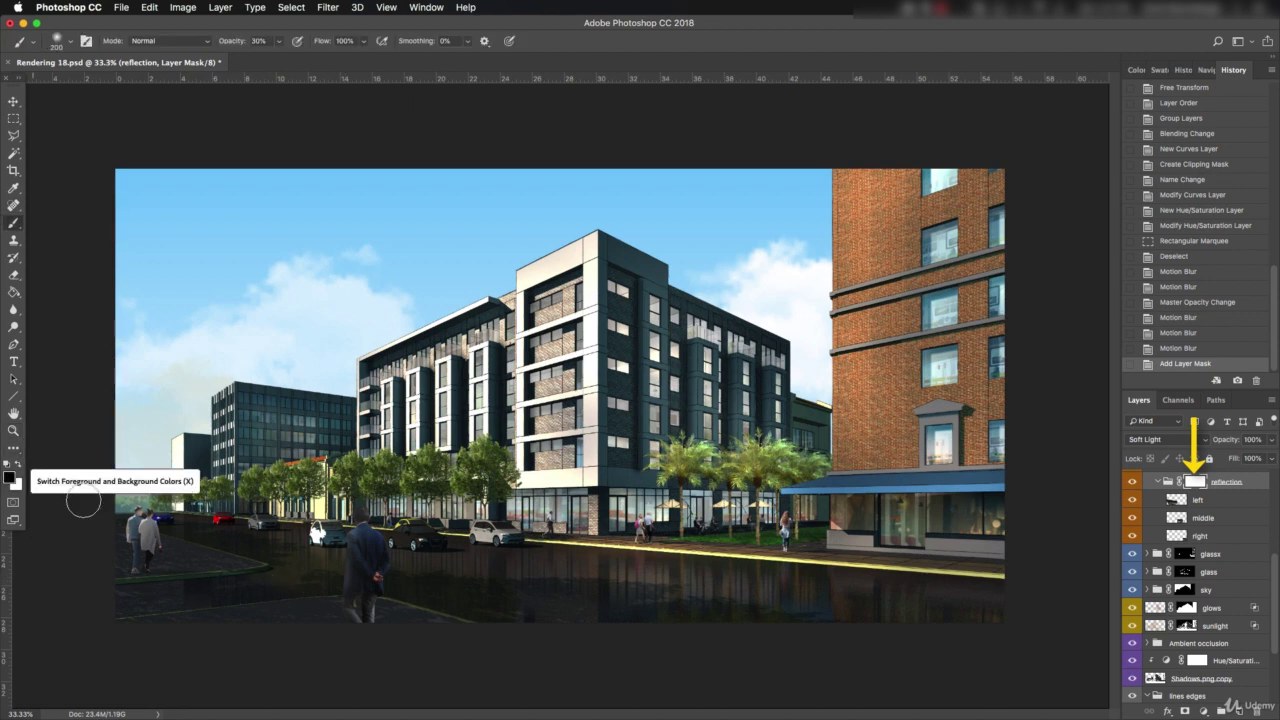
pyautogui.moveTo(204, 590)
pyautogui.mouseDown()
pyautogui.moveTo(158, 591)
pyautogui.moveTo(227, 597)
pyautogui.moveTo(113, 598)
pyautogui.moveTo(240, 586)
pyautogui.moveTo(137, 585)
pyautogui.moveTo(229, 585)
pyautogui.moveTo(167, 573)
pyautogui.moveTo(263, 601)
pyautogui.moveTo(119, 597)
pyautogui.moveTo(168, 585)
pyautogui.moveTo(137, 580)
pyautogui.mouseUp()
pyautogui.press('0')
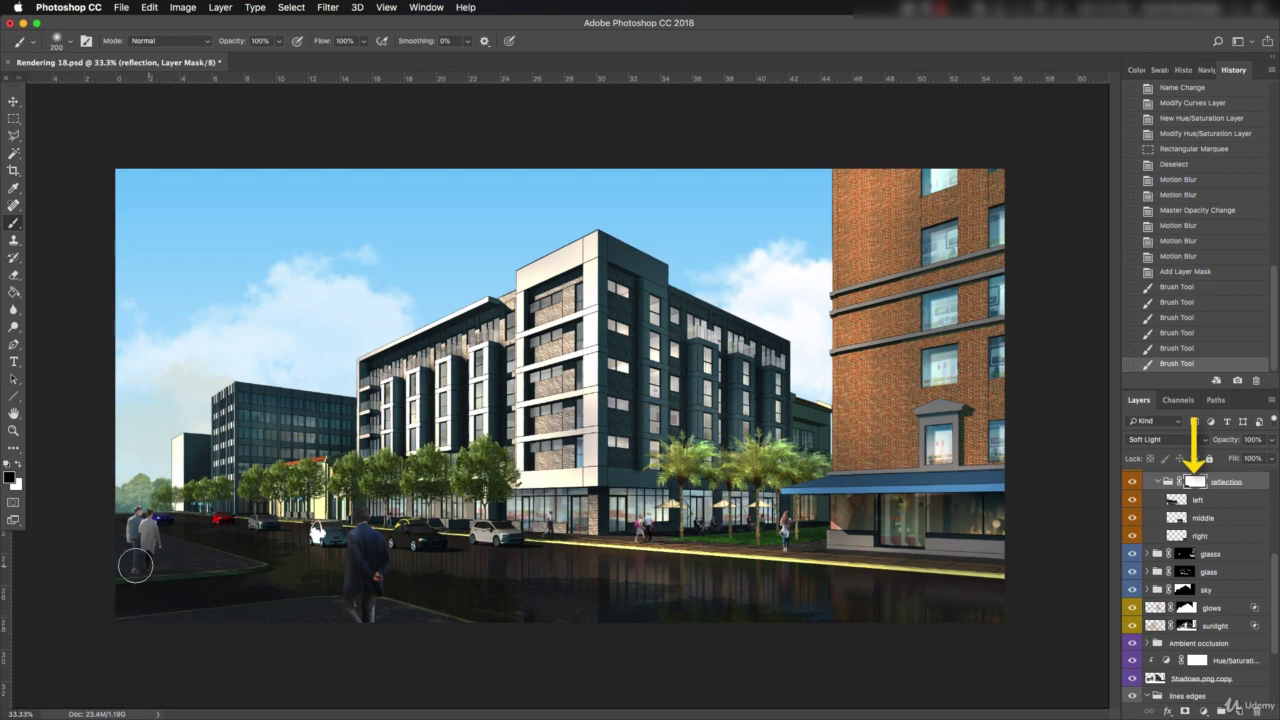
pyautogui.moveTo(131, 562)
pyautogui.mouseDown()
pyautogui.moveTo(82, 564)
pyautogui.moveTo(146, 540)
pyautogui.mouseUp()
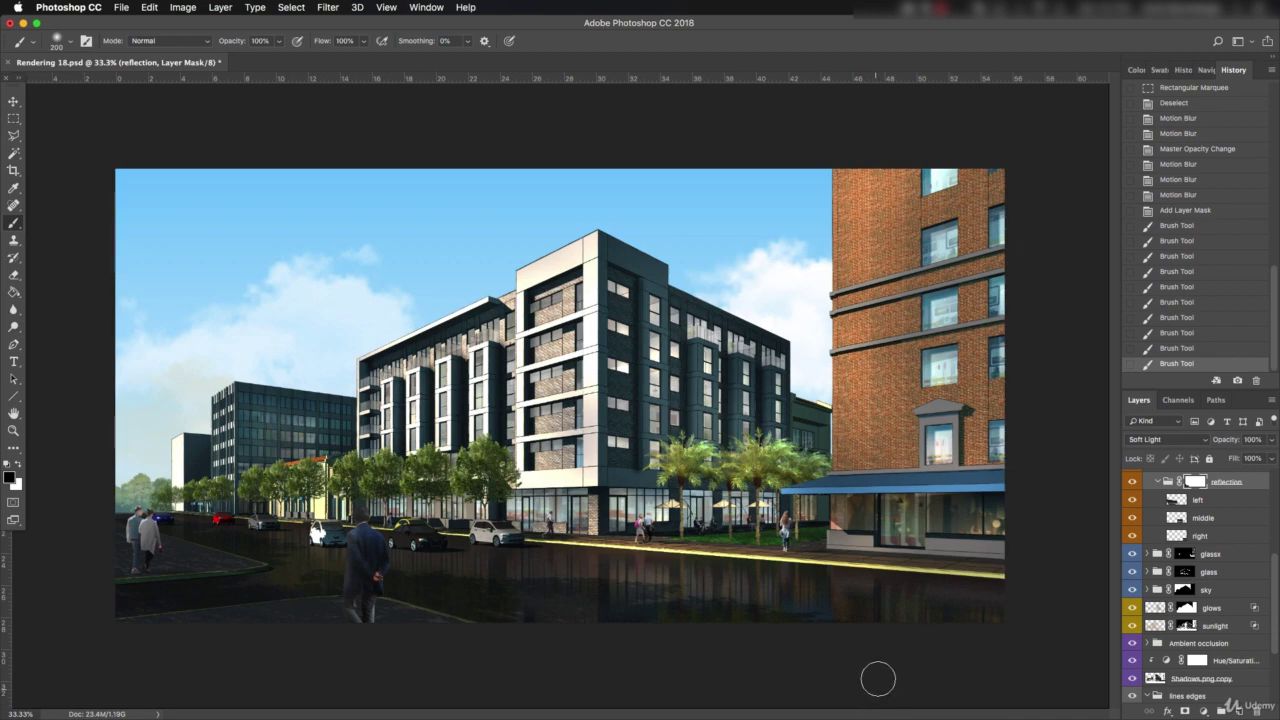
# - Inspect the masked reflections up close, then collapse the group and select Curves 2
pyautogui.press('z')
pyautogui.moveTo(726, 535); pyautogui.dragTo(921, 665)
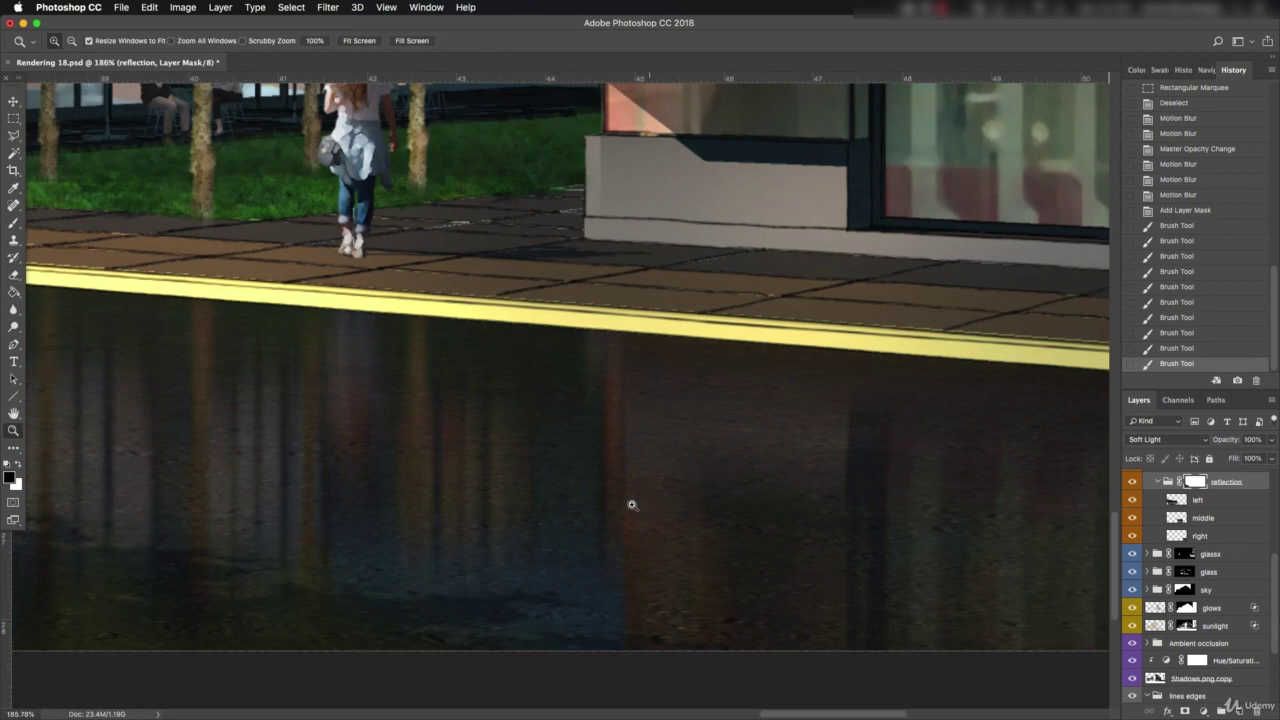
pyautogui.moveTo(371, 503); pyautogui.dragTo(907, 457)
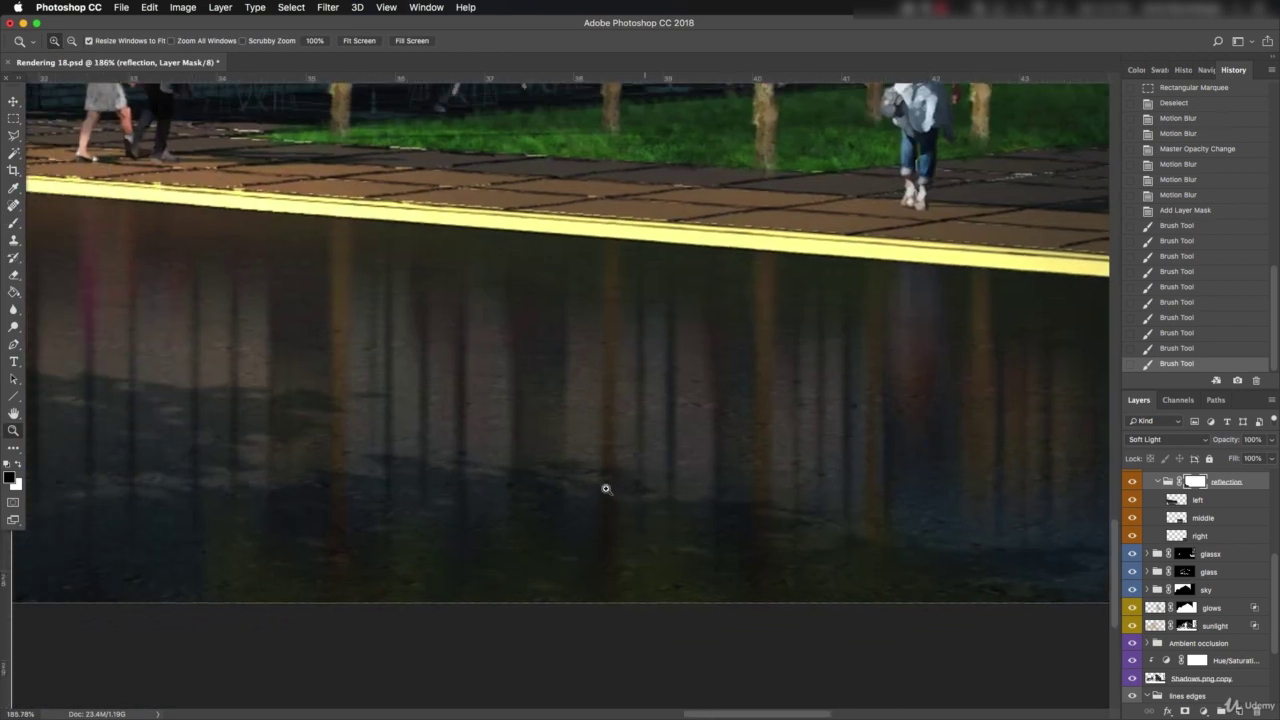
pyautogui.moveTo(254, 474); pyautogui.dragTo(900, 486)
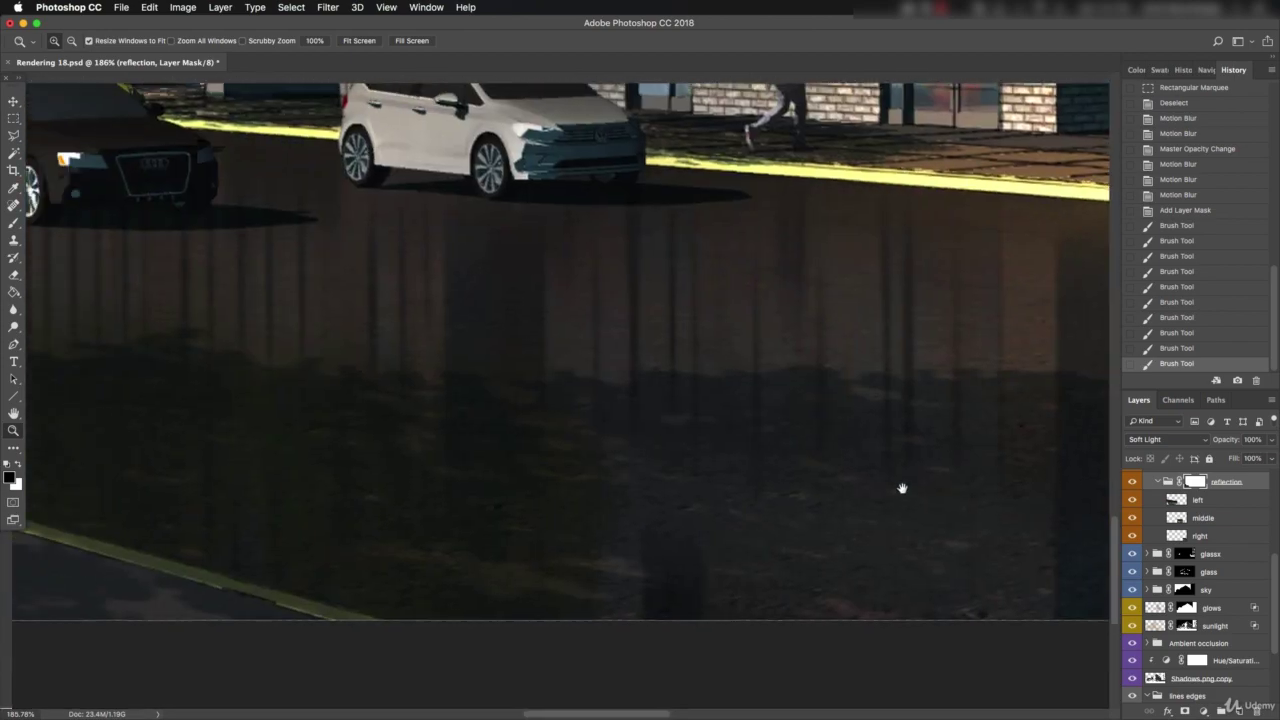
pyautogui.hotkey('ctrl', '0')
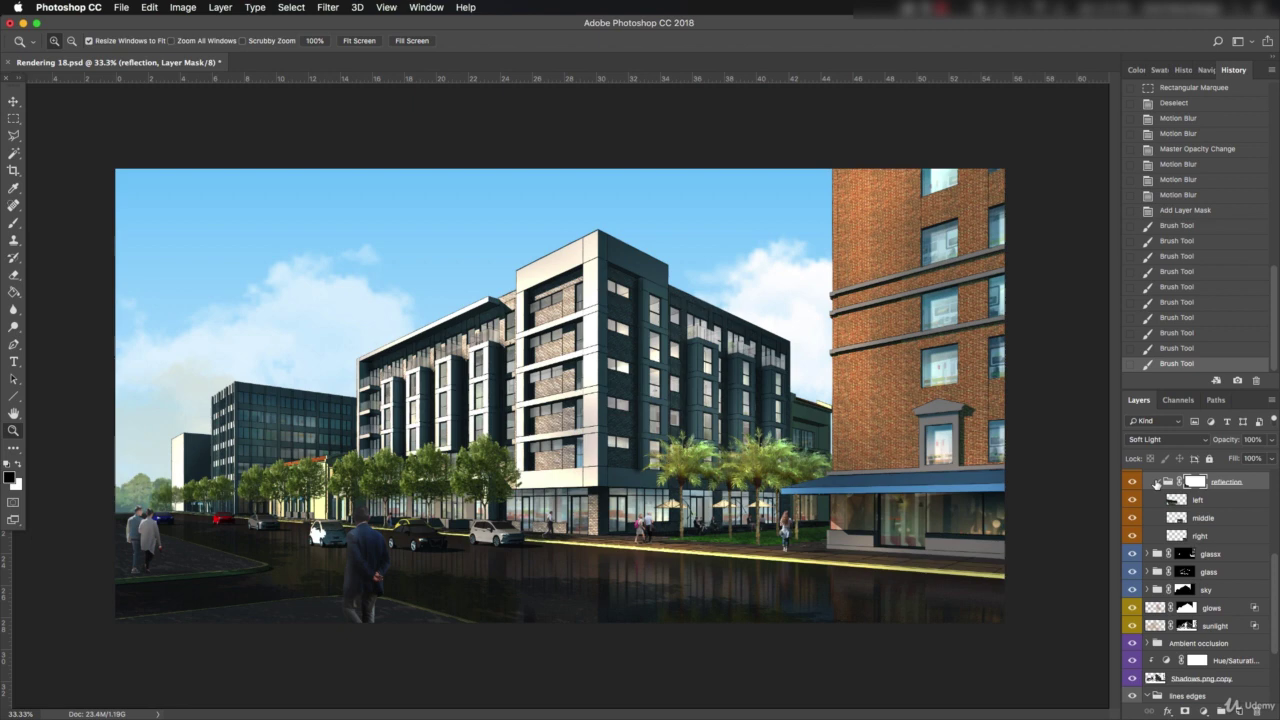
pyautogui.click(1157, 483)
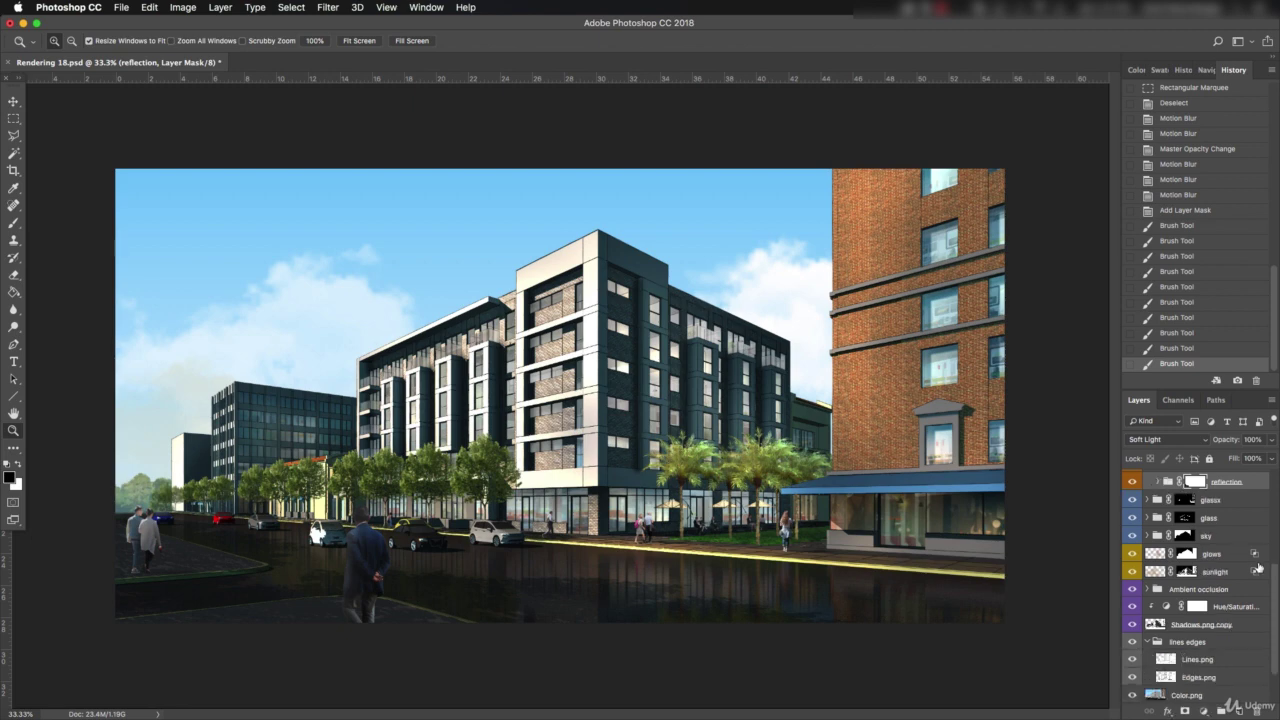
pyautogui.moveTo(1276, 598); pyautogui.dragTo(1278, 548)
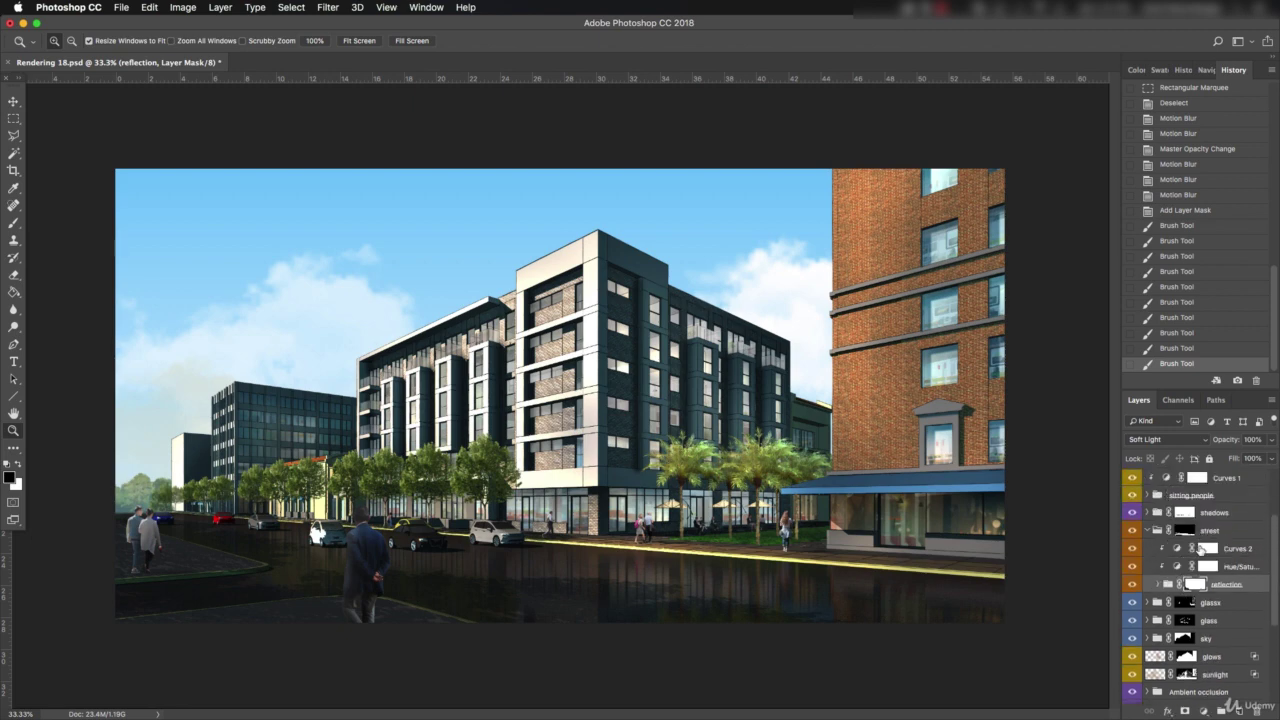
pyautogui.click(1228, 550)
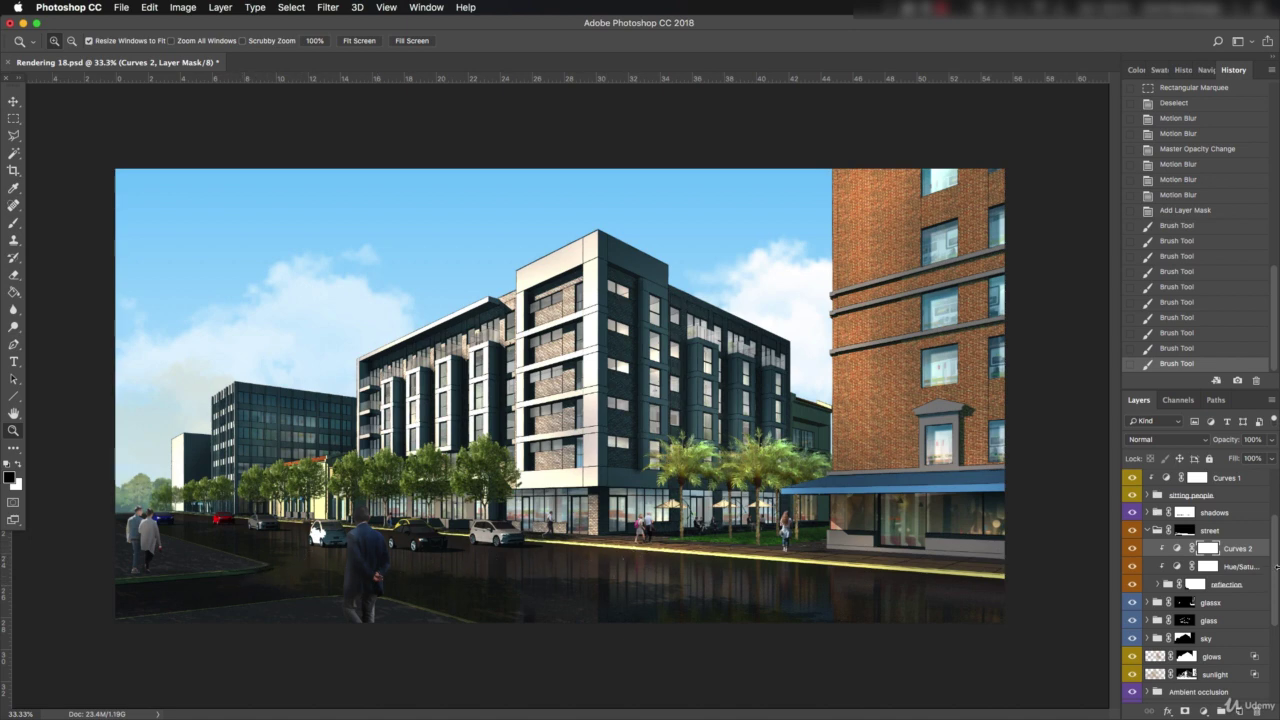
# - Create a new layer named 'crosswalks' with white as the painting colour
pyautogui.press('alt+shift+super+n')
pyautogui.press('x')
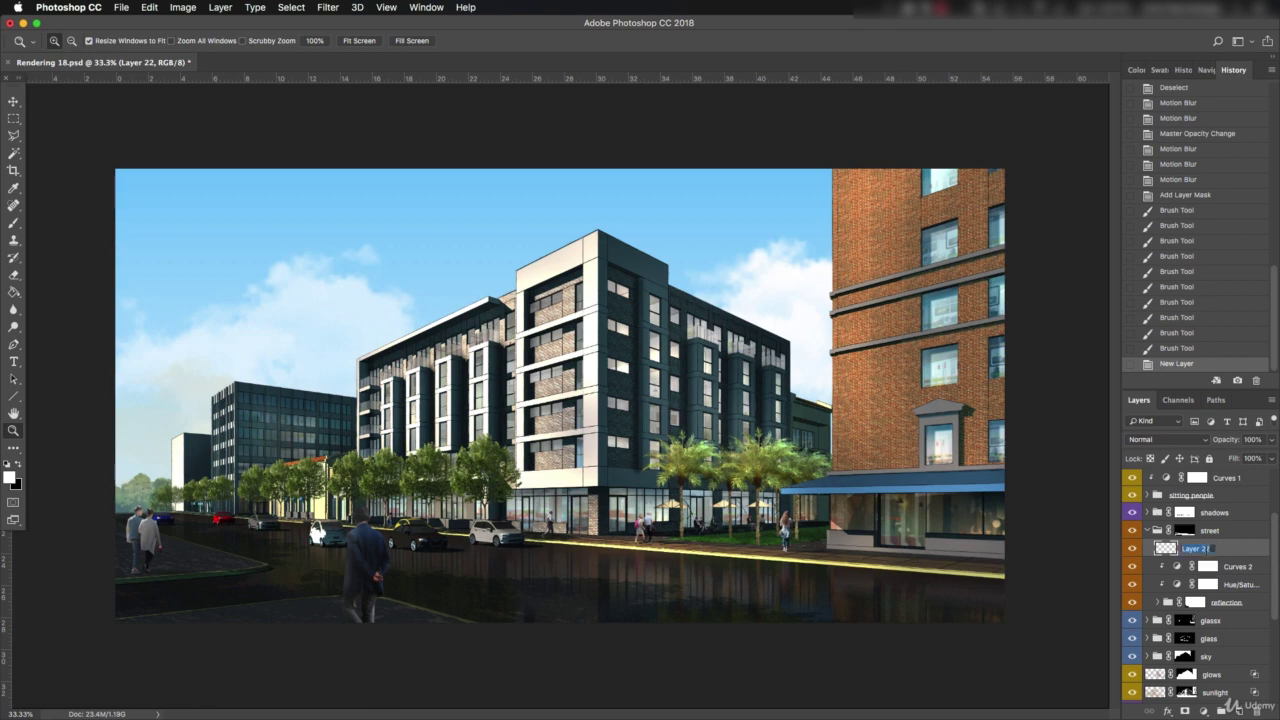
pyautogui.write('crosswalks')
pyautogui.press('Return')
# - Choose a small hard-edged round brush for the lower-left street area
pyautogui.moveTo(556, 490); pyautogui.dragTo(50, 625)
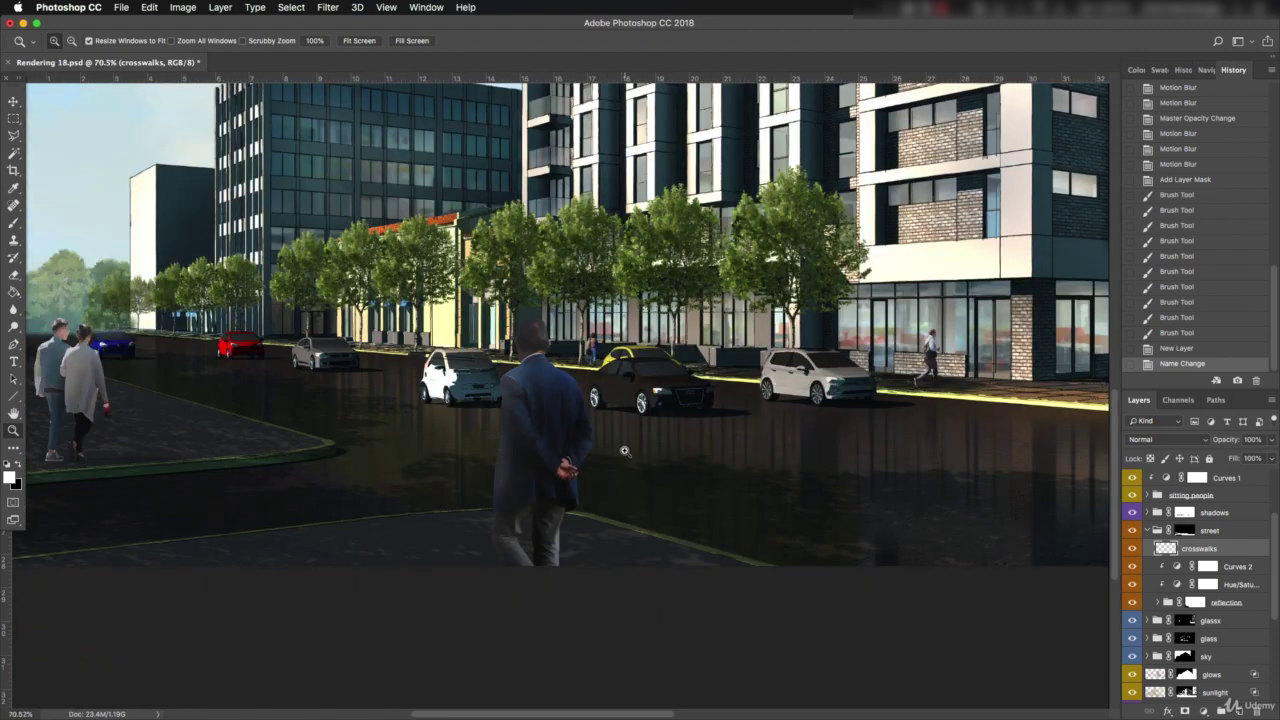
pyautogui.press('b')
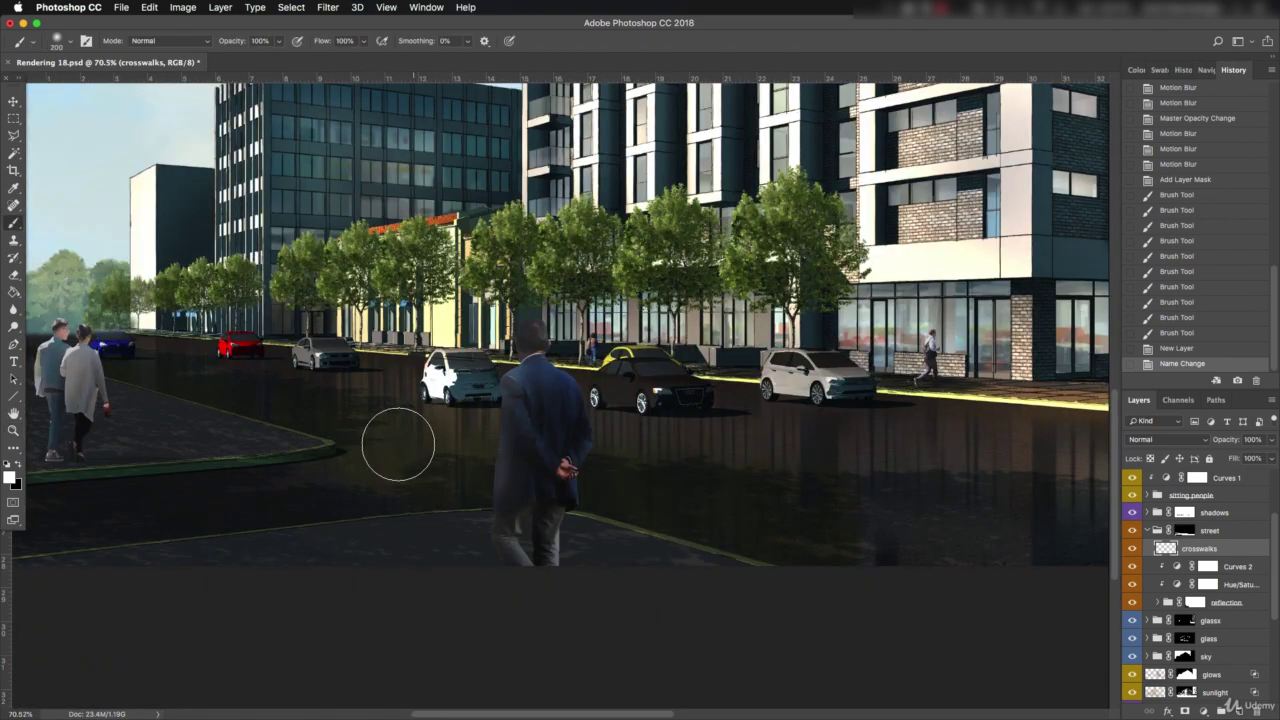
pyautogui.click(72, 44)
pyautogui.click(97, 238)
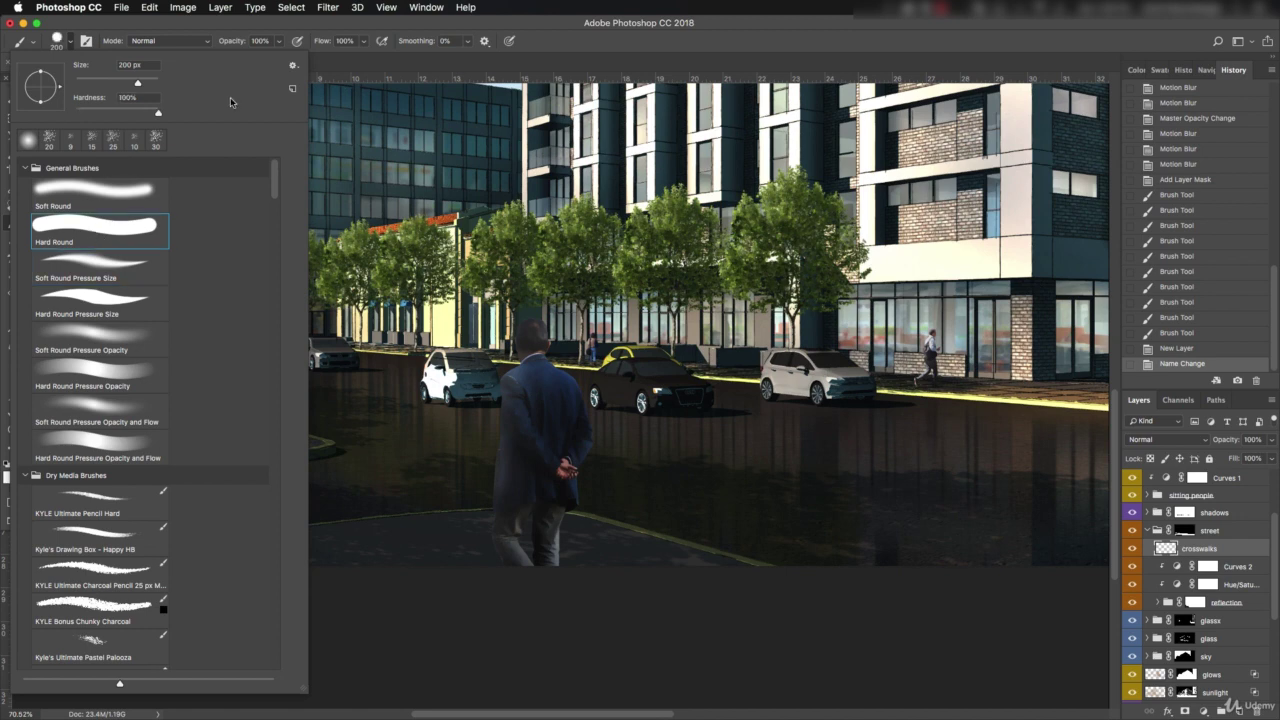
pyautogui.click(627, 40)
pyautogui.press('[')
pyautogui.press('[')
pyautogui.press('[')
pyautogui.press('[')
pyautogui.press('[')
pyautogui.press('[')
pyautogui.press('[')
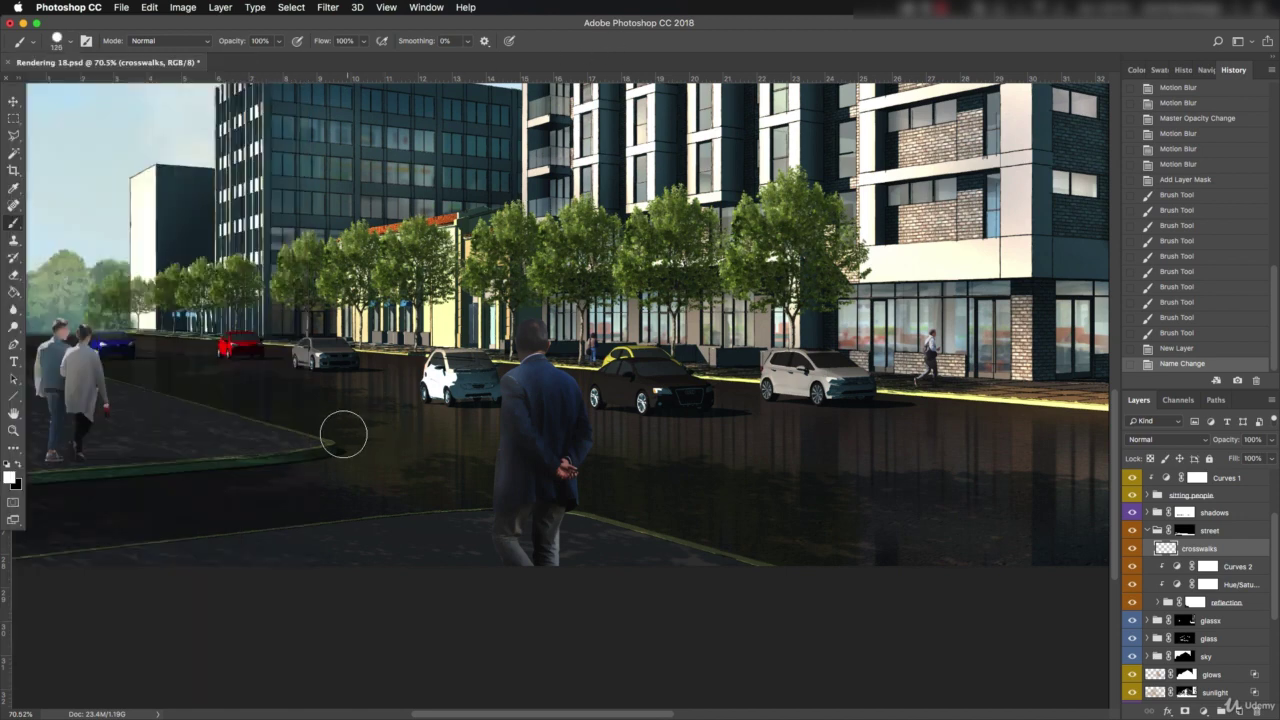
pyautogui.press('[')
pyautogui.press('[')
pyautogui.press('[')
pyautogui.press('[')
pyautogui.press('[')
pyautogui.press('[')
pyautogui.press('[')
# - Paint two straight white crosswalk lines from the left curb to the right sidewalk, redoing misplaced ones
pyautogui.moveTo(228, 454); pyautogui.dragTo(1041, 431)
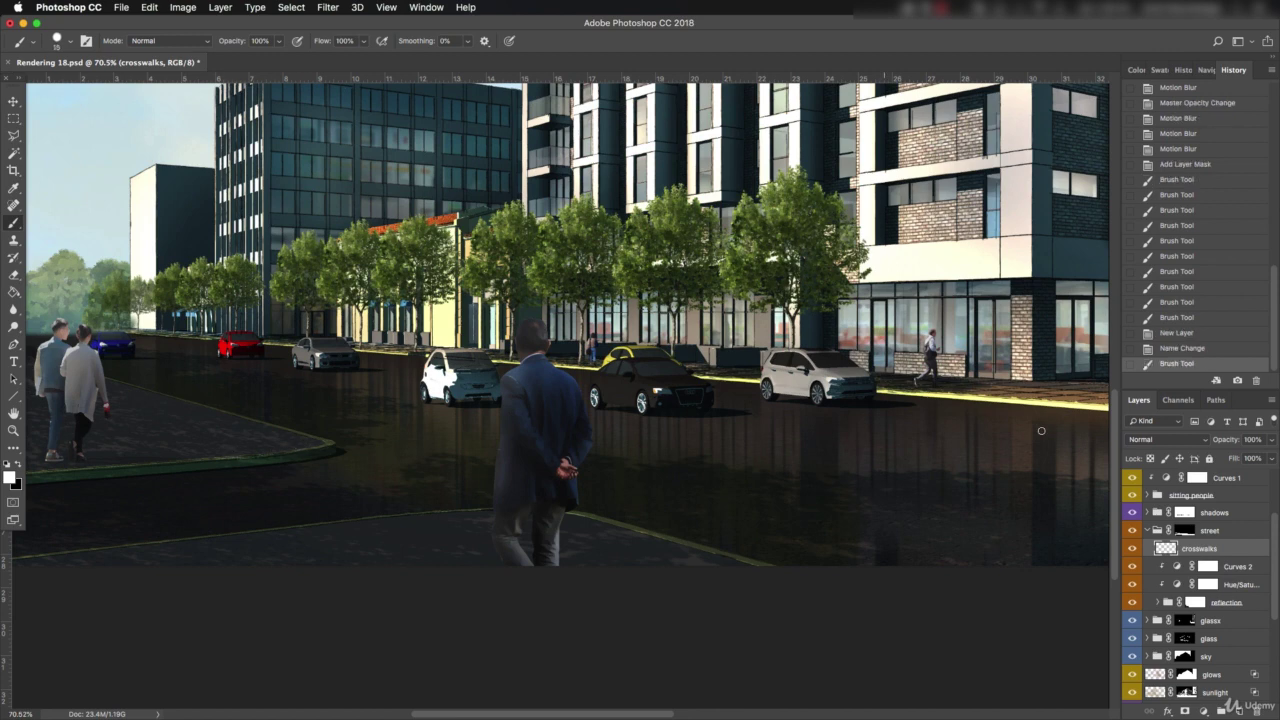
pyautogui.keyDown('shift'); pyautogui.click(1104, 400); pyautogui.keyUp('shift')
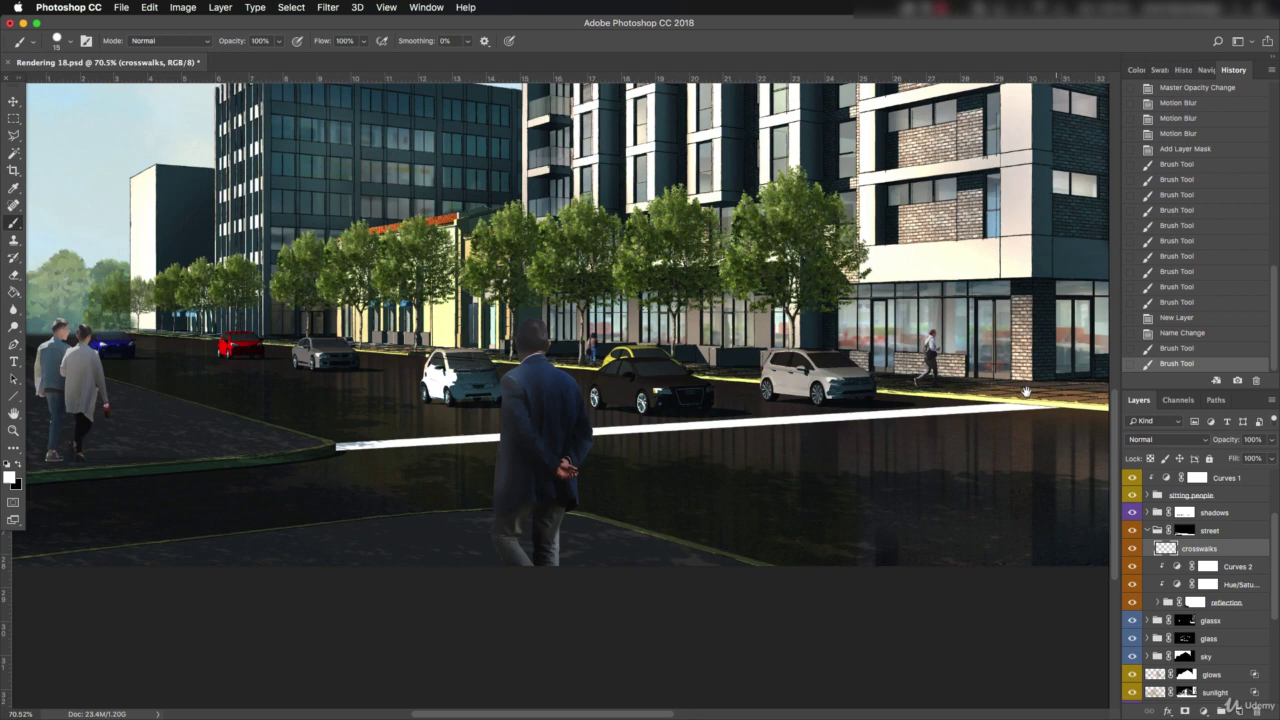
pyautogui.moveTo(1025, 391); pyautogui.dragTo(938, 392)
pyautogui.hotkey('ctrl', 'z')
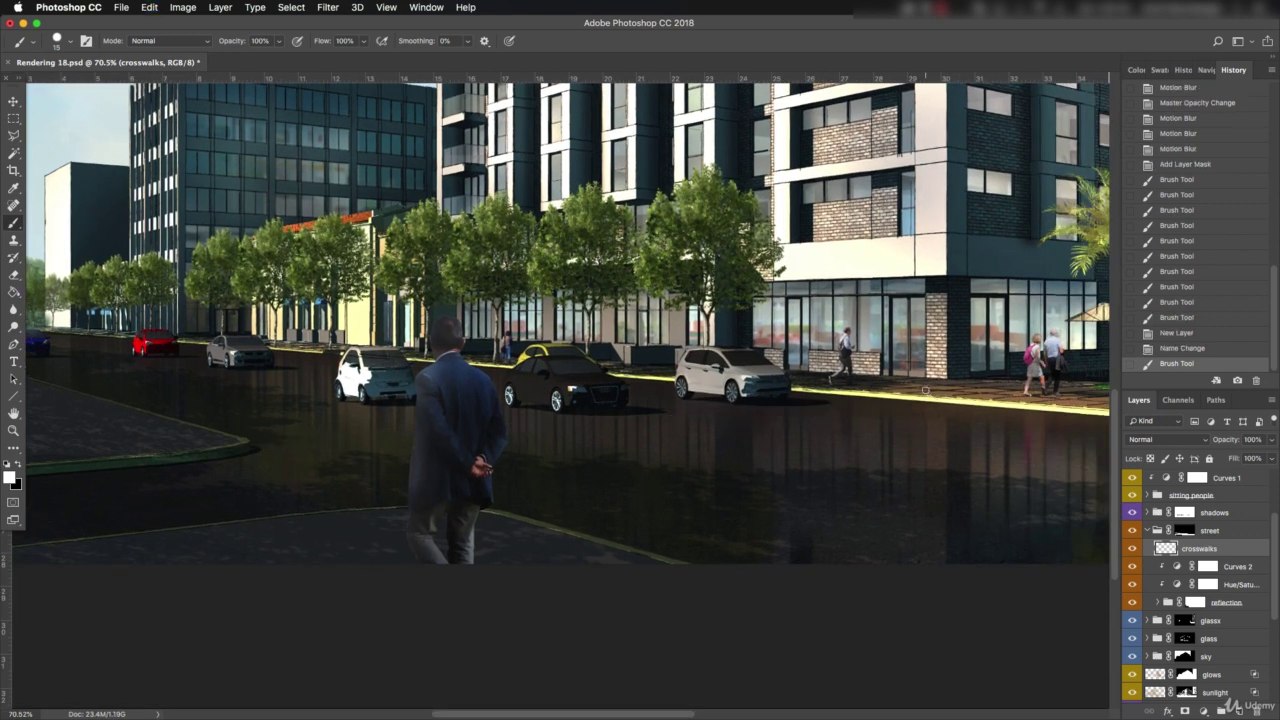
pyautogui.click(120, 452)
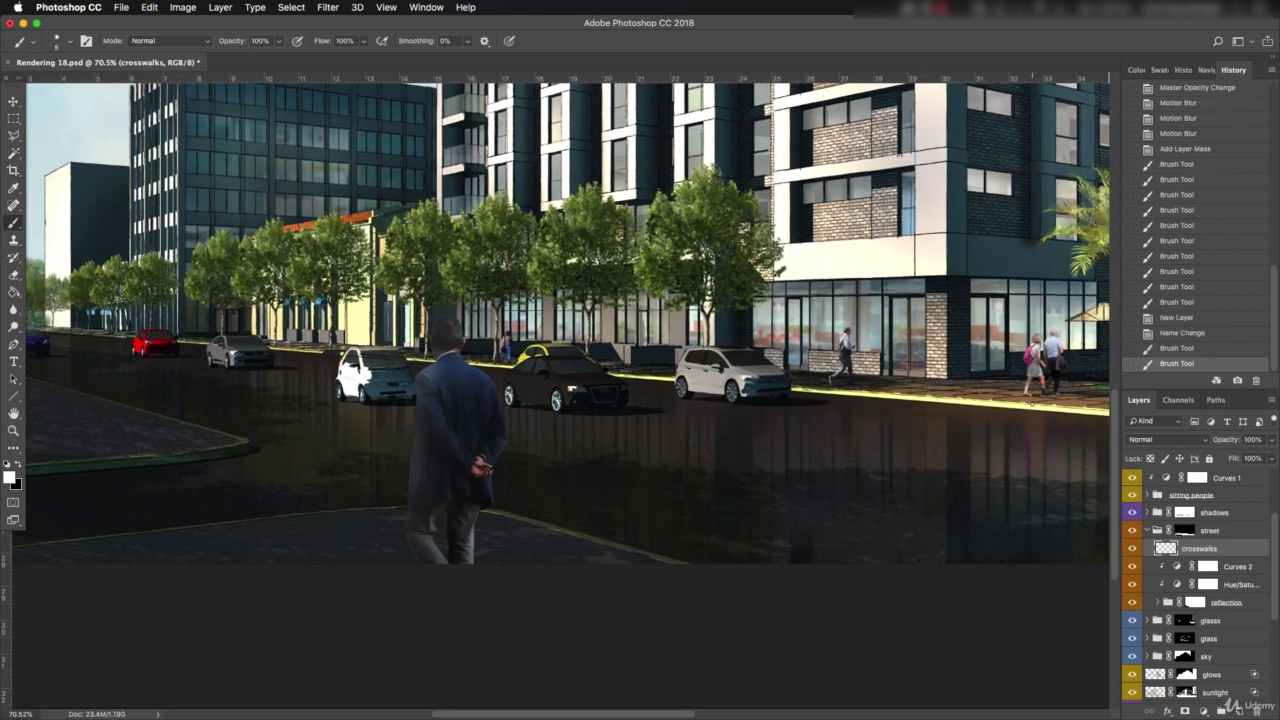
pyautogui.keyDown('shift'); pyautogui.click(1032, 402); pyautogui.keyUp('shift')
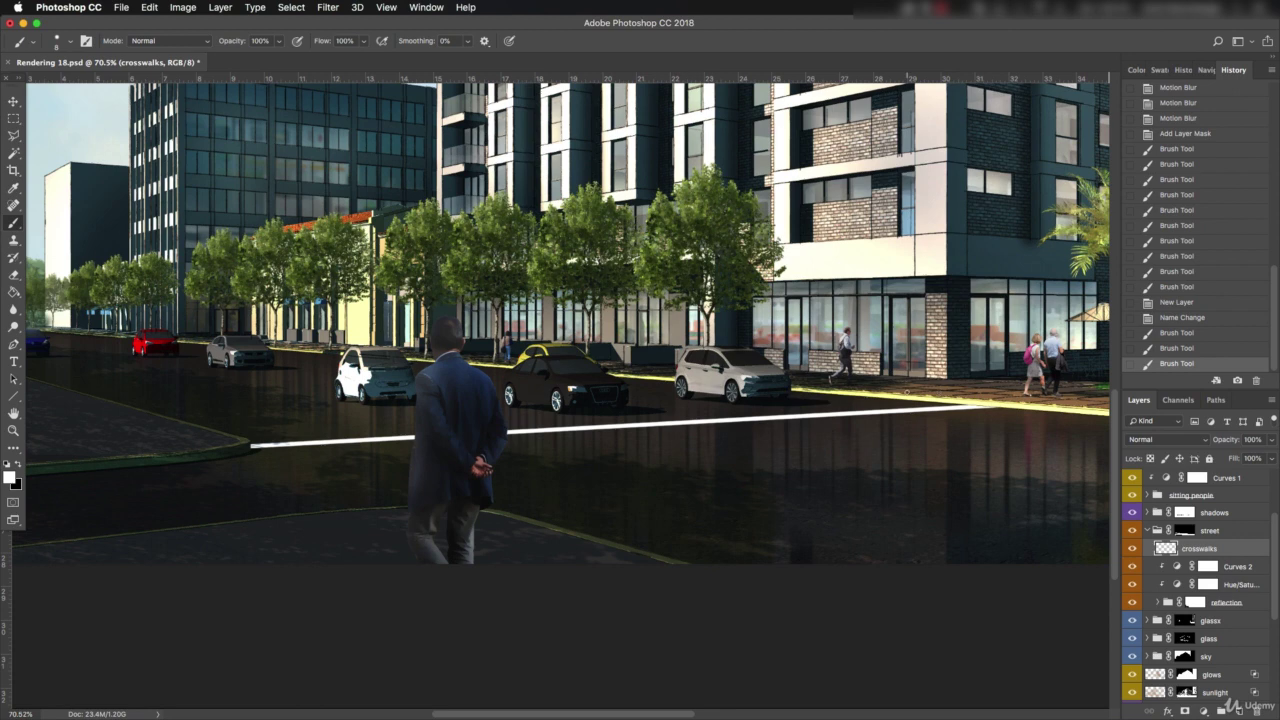
pyautogui.click(62, 446)
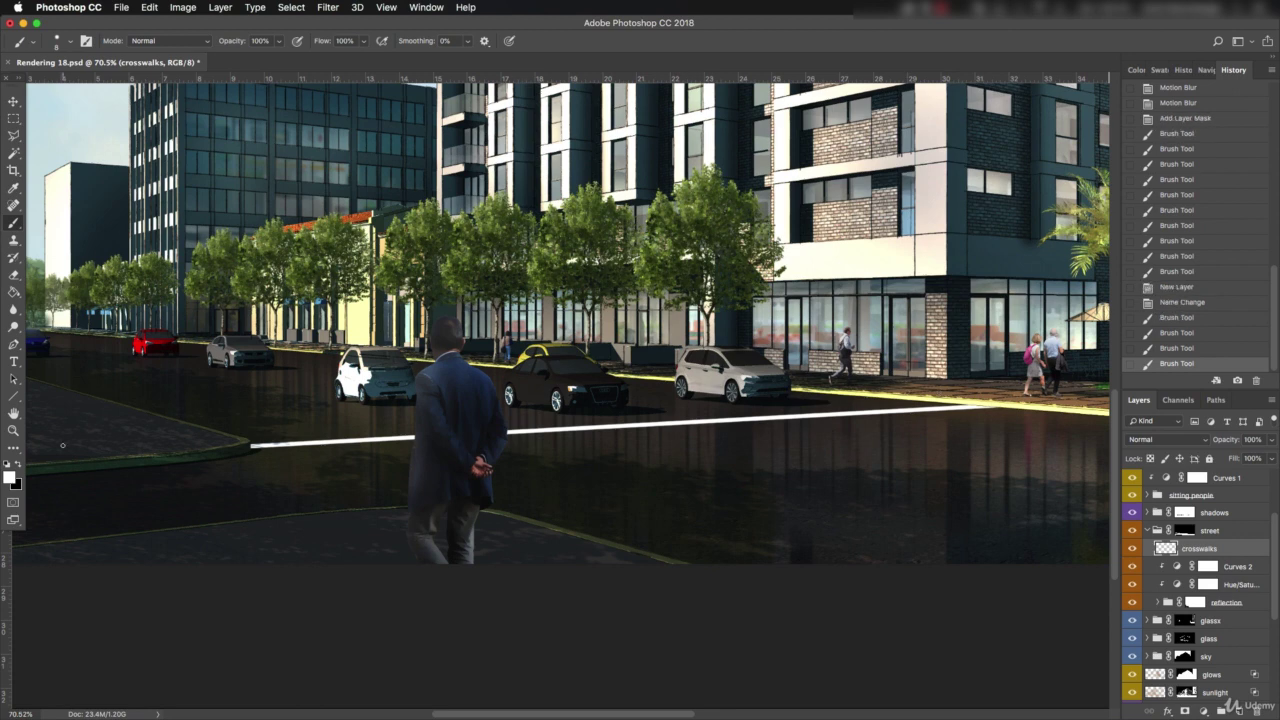
pyautogui.keyDown('shift'); pyautogui.click(195, 427); pyautogui.keyUp('shift')
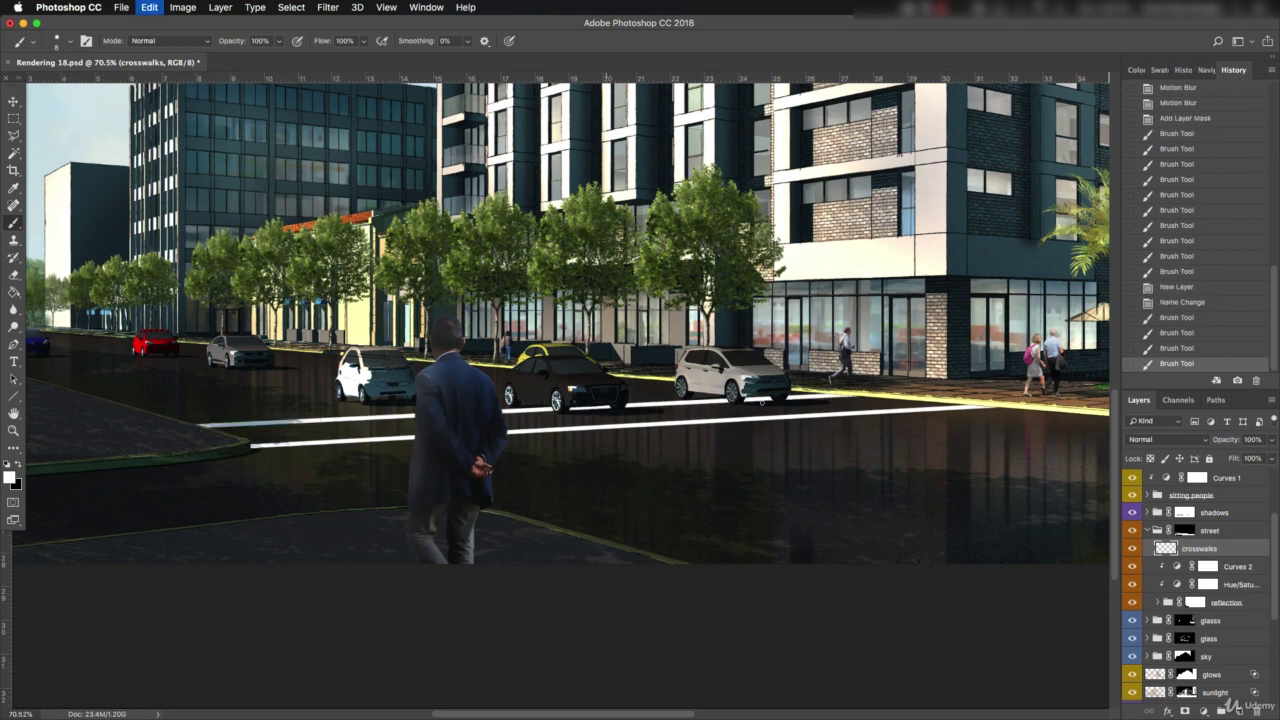
pyautogui.press('super+z')
pyautogui.click(809, 402)
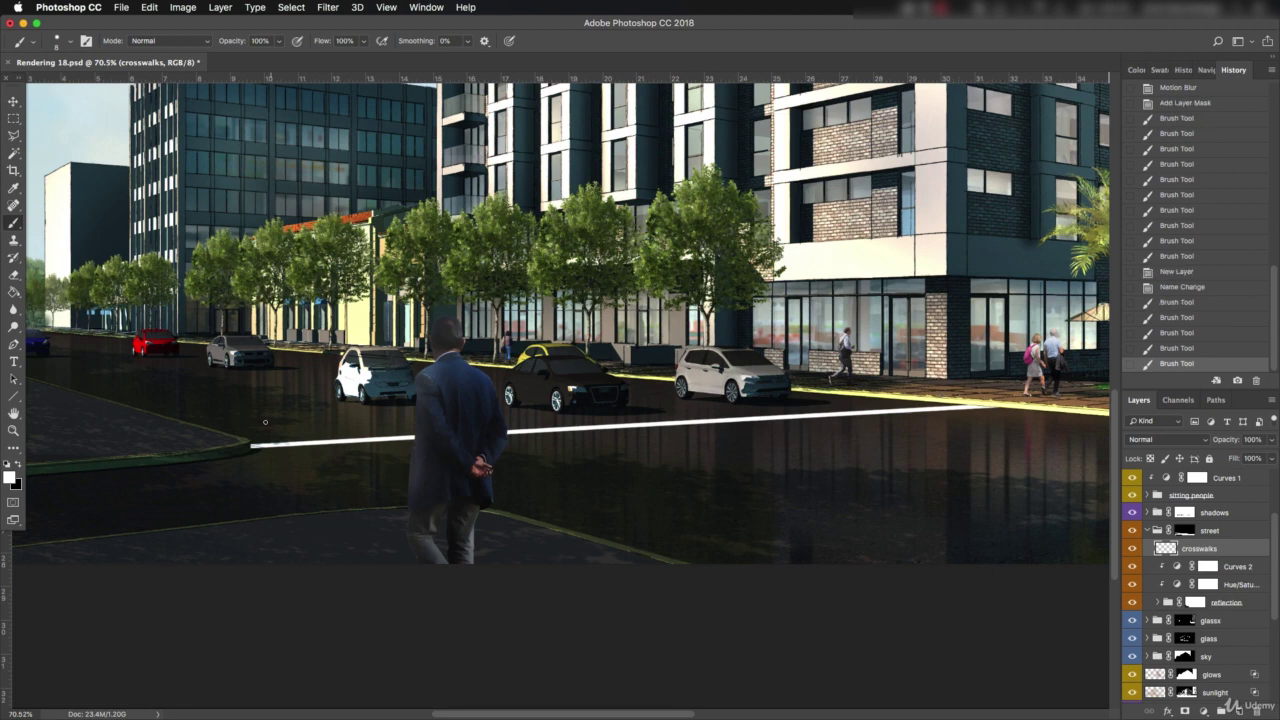
pyautogui.keyDown('shift'); pyautogui.click(228, 432); pyautogui.keyUp('shift')
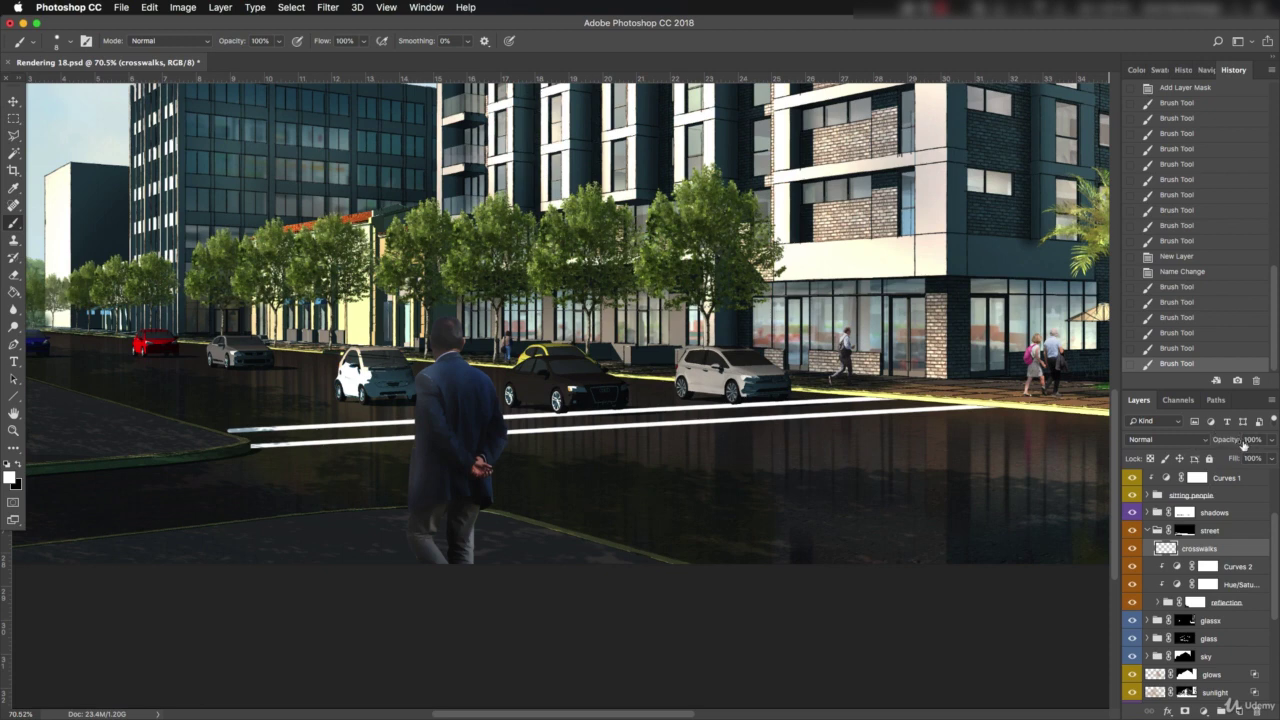
# - Set the crosswalks layer to Overlay and add a black inside Stroke at Multiply, 16%
pyautogui.click(1190, 442)
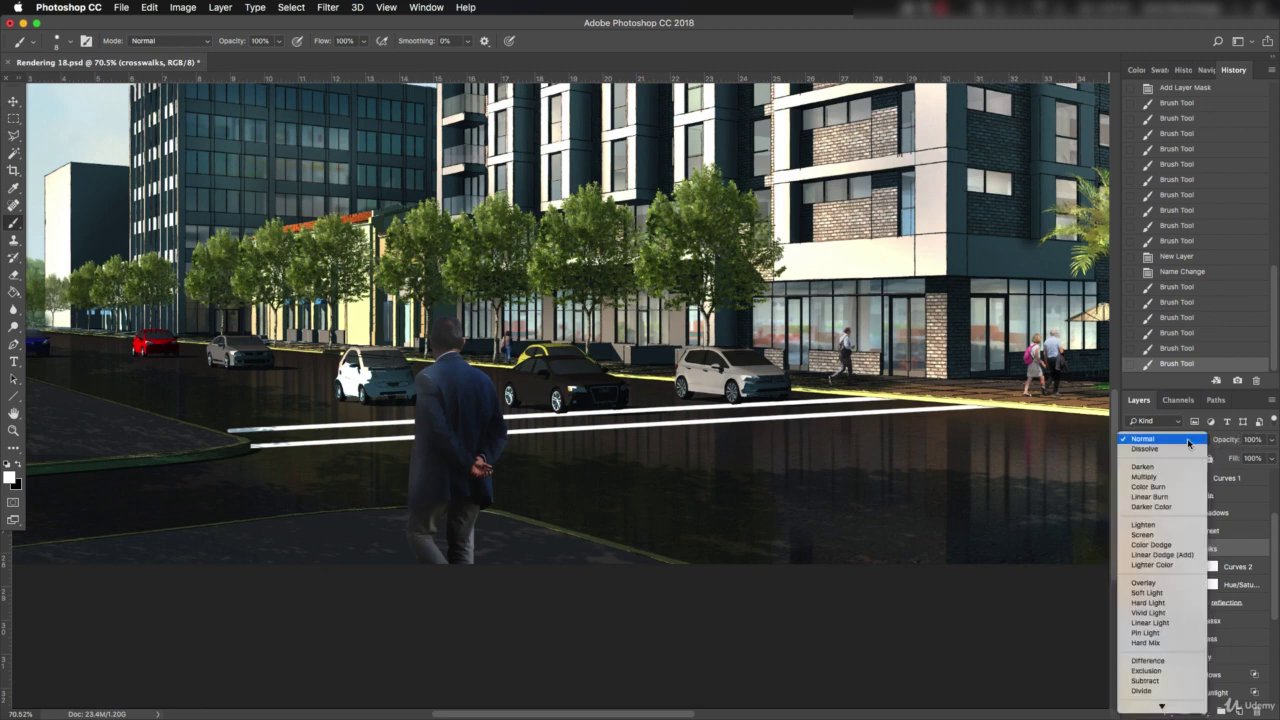
pyautogui.click(1161, 588)
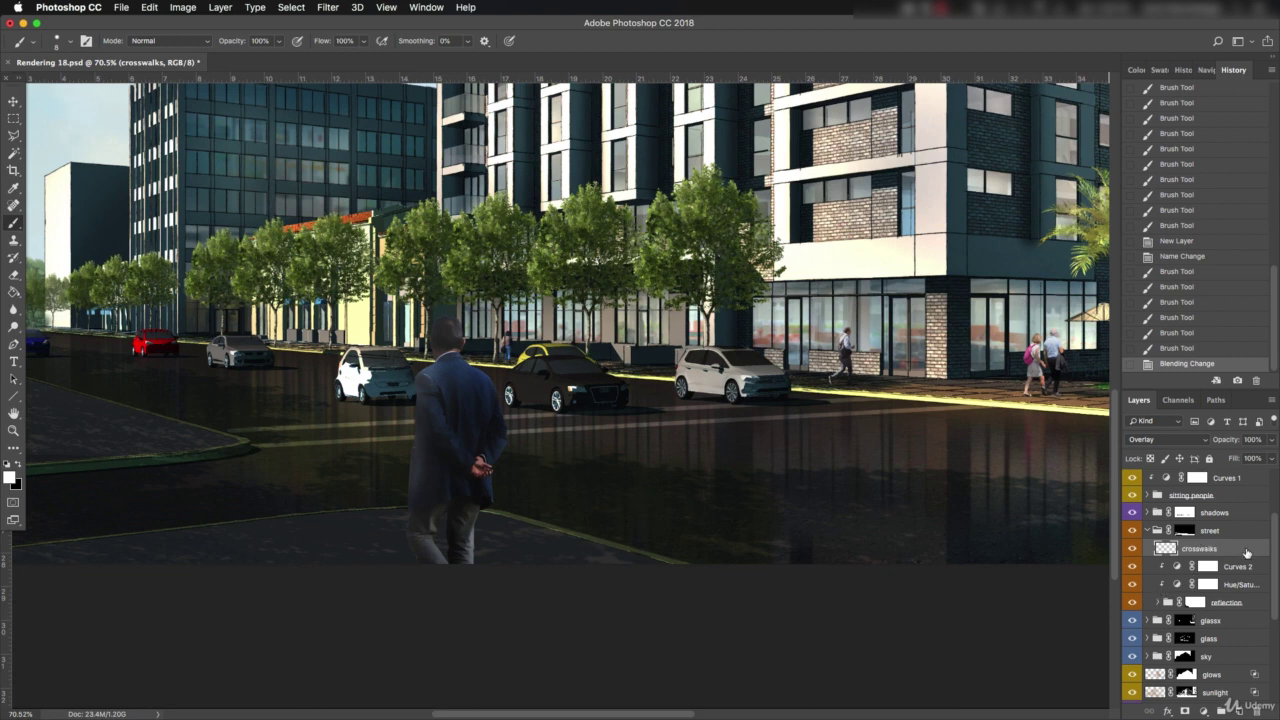
pyautogui.doubleClick(1246, 552)
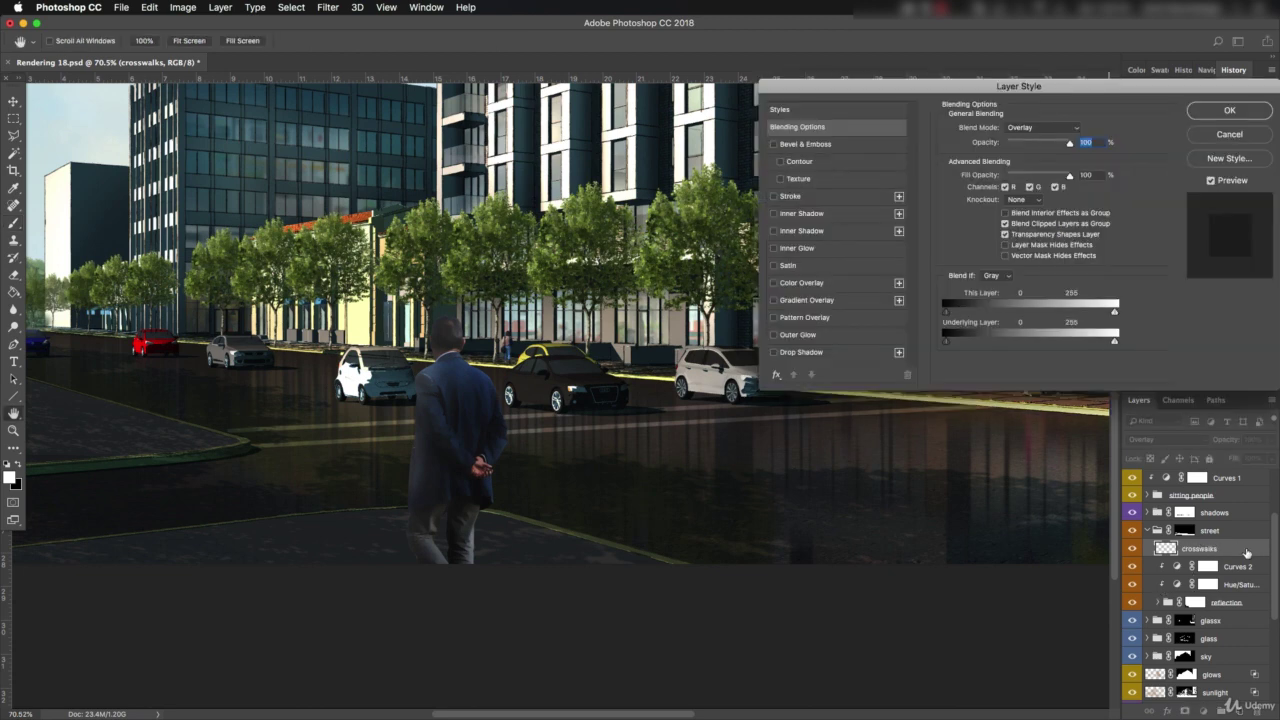
pyautogui.click(790, 198)
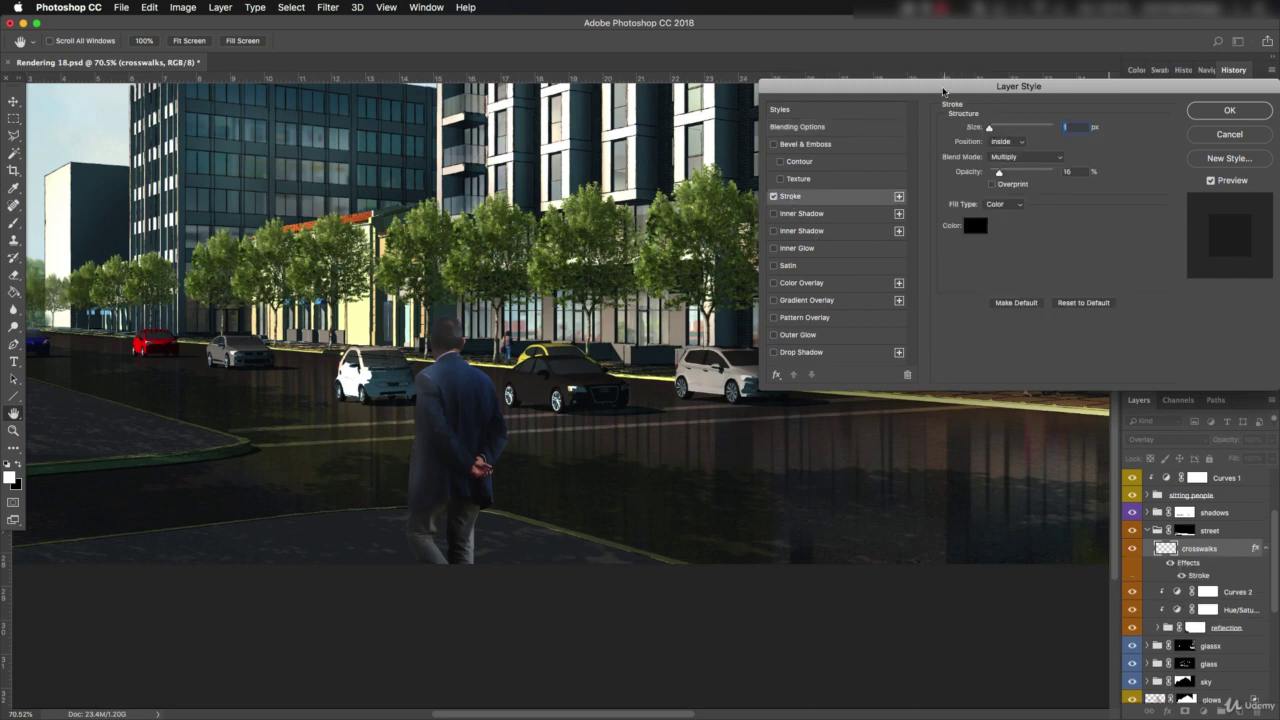
pyautogui.moveTo(943, 92); pyautogui.dragTo(711, 66)
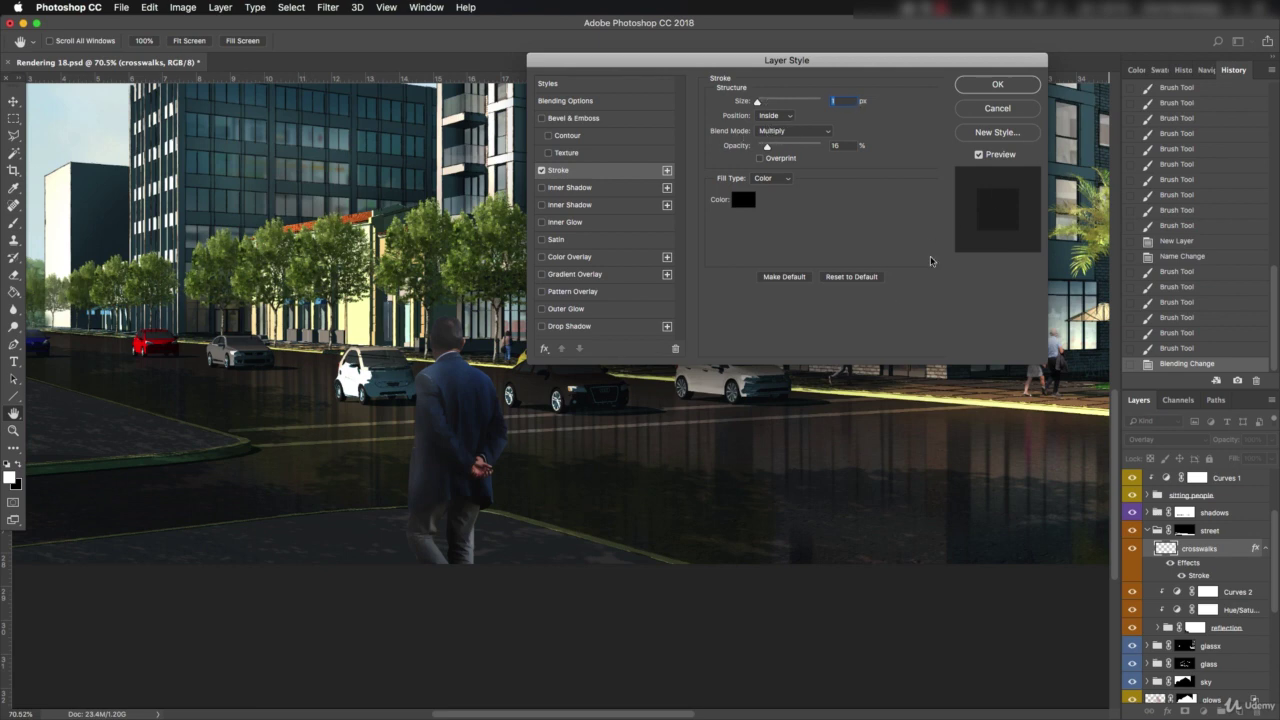
pyautogui.click(988, 86)
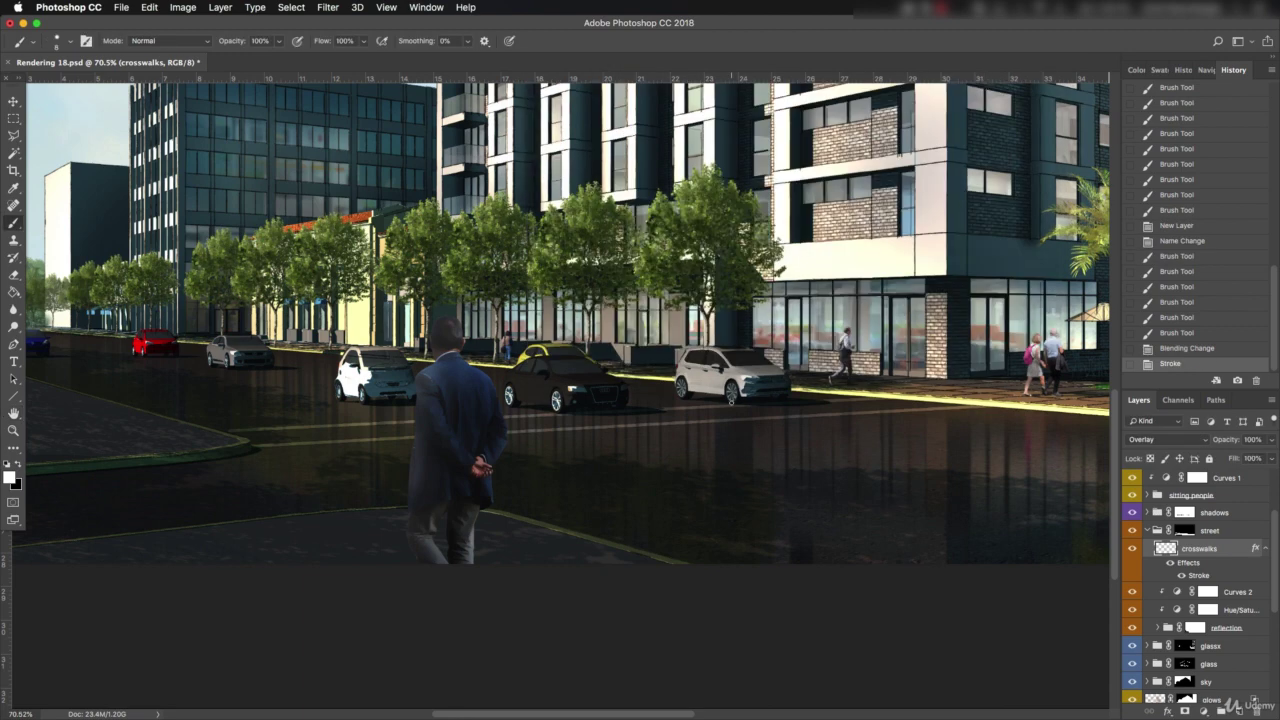
# - Nudge the crosswalk lines up, duplicate them, and move and enlarge the copy along the street
pyautogui.press('v')
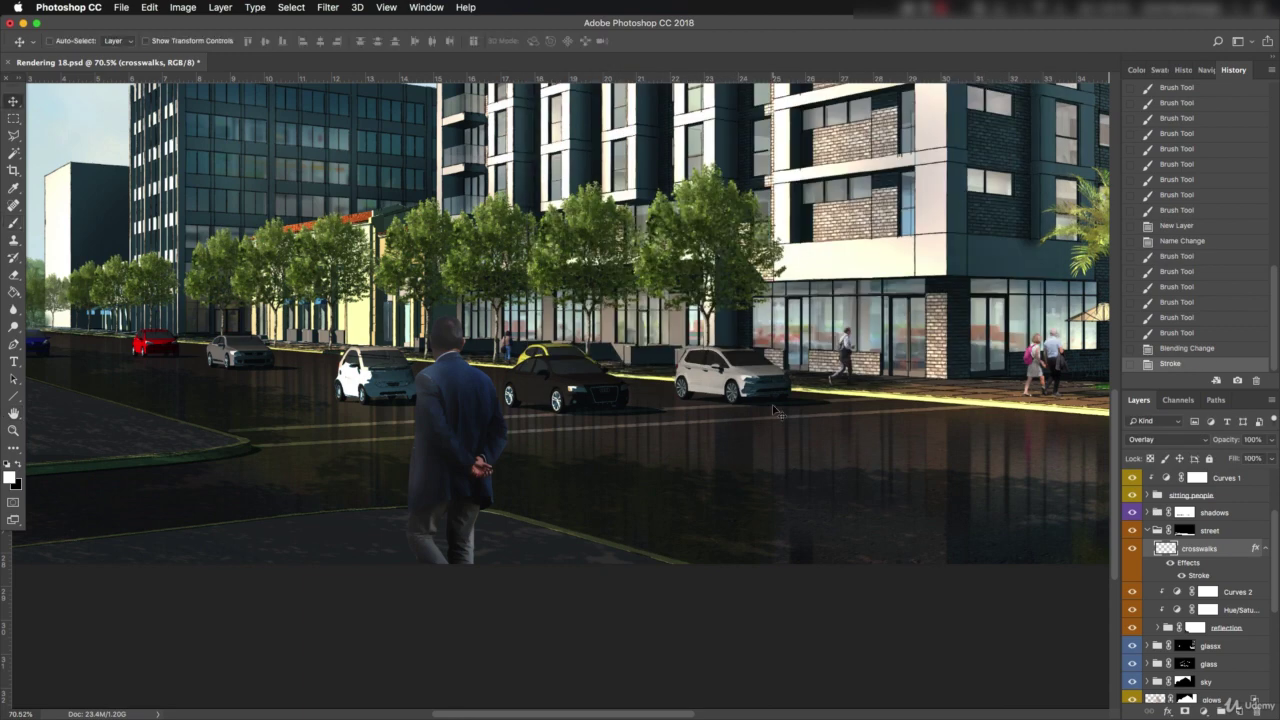
pyautogui.press('Up')
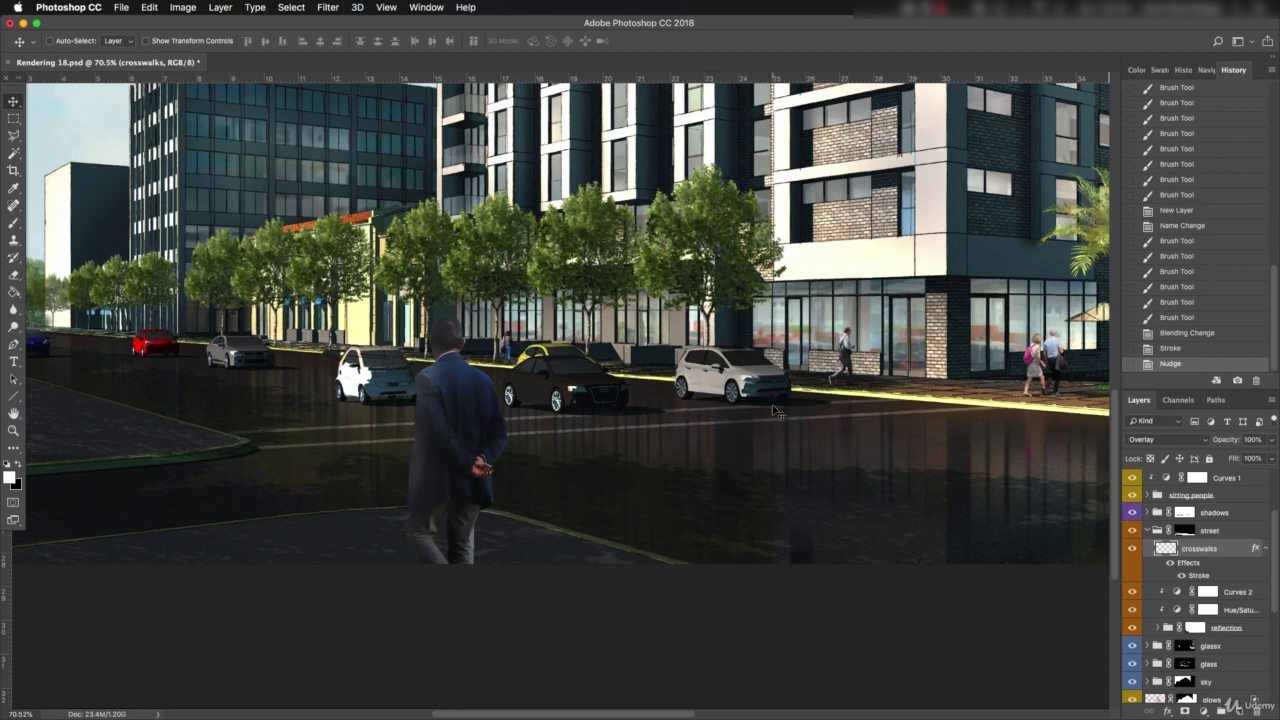
pyautogui.press('super+j')
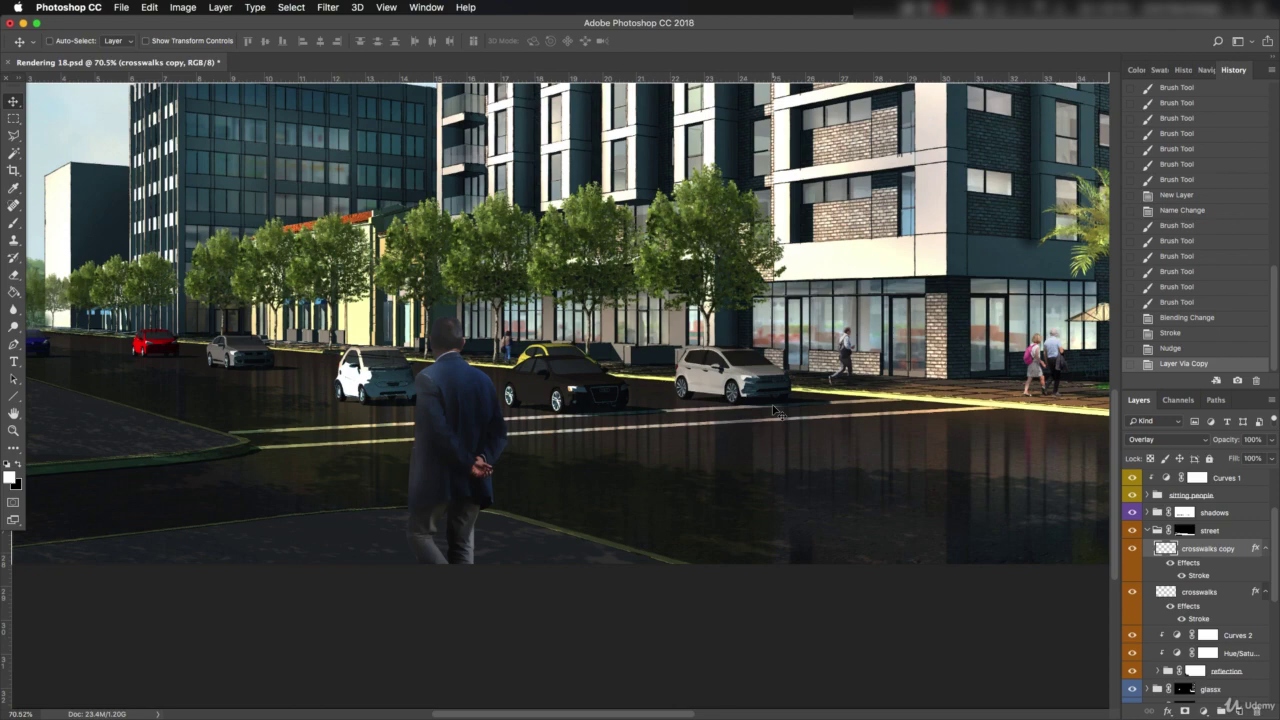
pyautogui.press('super+t')
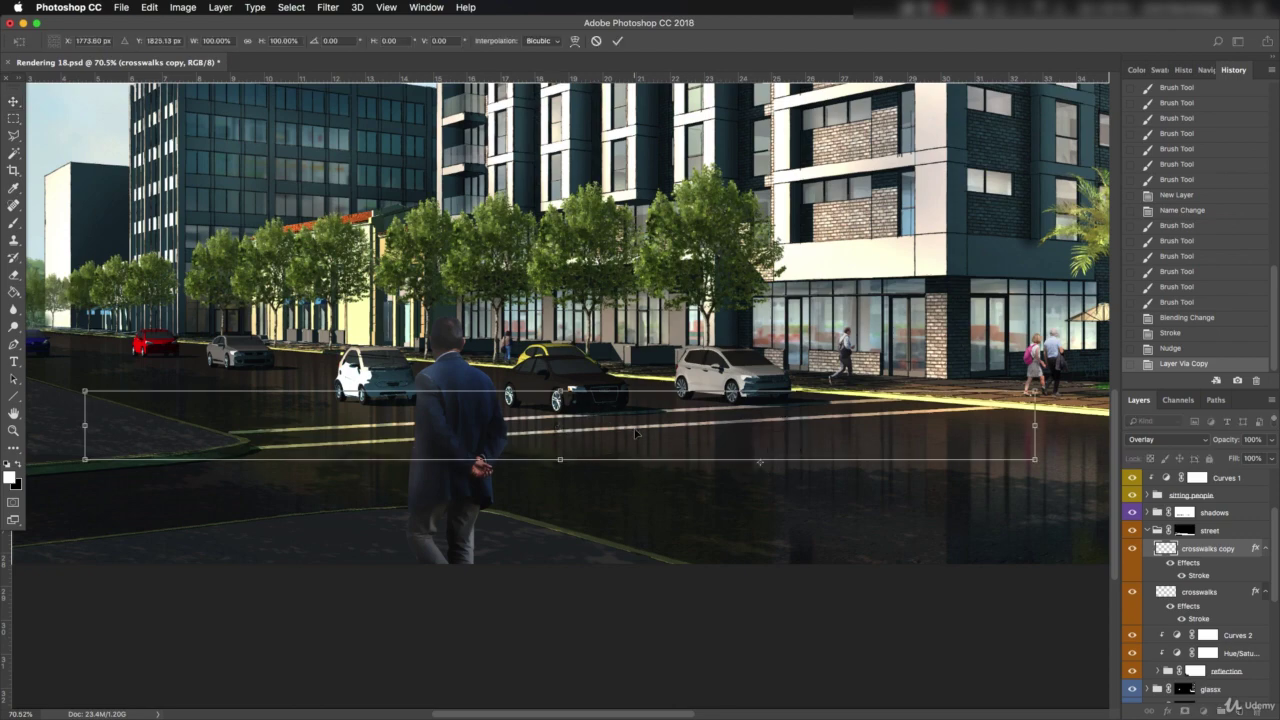
pyautogui.moveTo(760, 462); pyautogui.dragTo(376, 495)
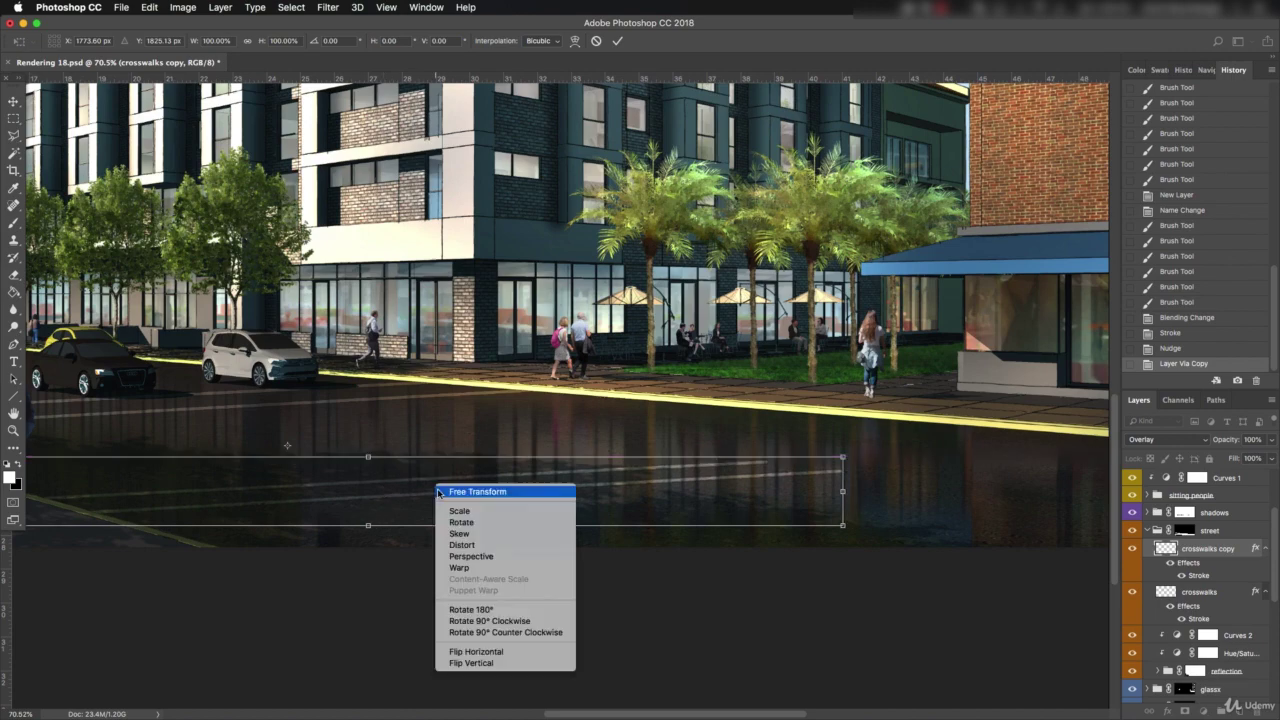
pyautogui.rightClick(437, 485)
pyautogui.click(478, 491)
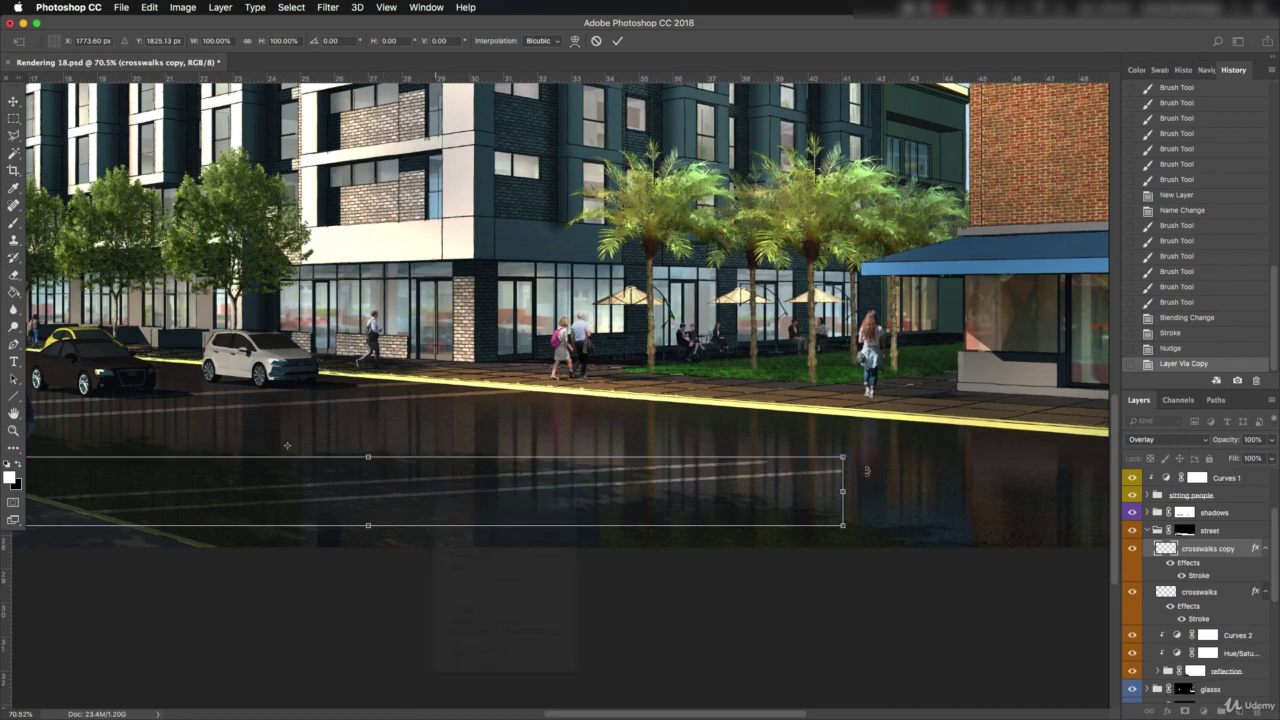
pyautogui.moveTo(843, 457); pyautogui.dragTo(1090, 320)
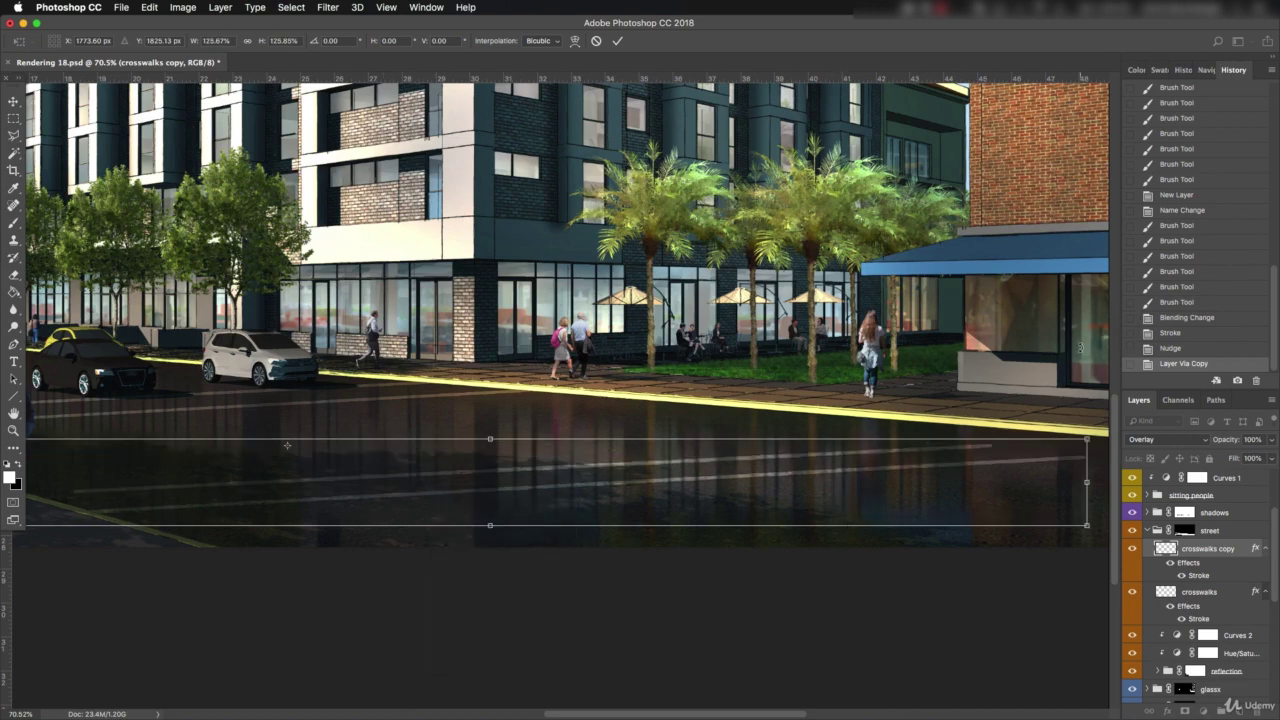
# - Skew the copy to follow the street's slope, stretch it across the road, and apply
pyautogui.press('super+minus')
pyautogui.rightClick(836, 456)
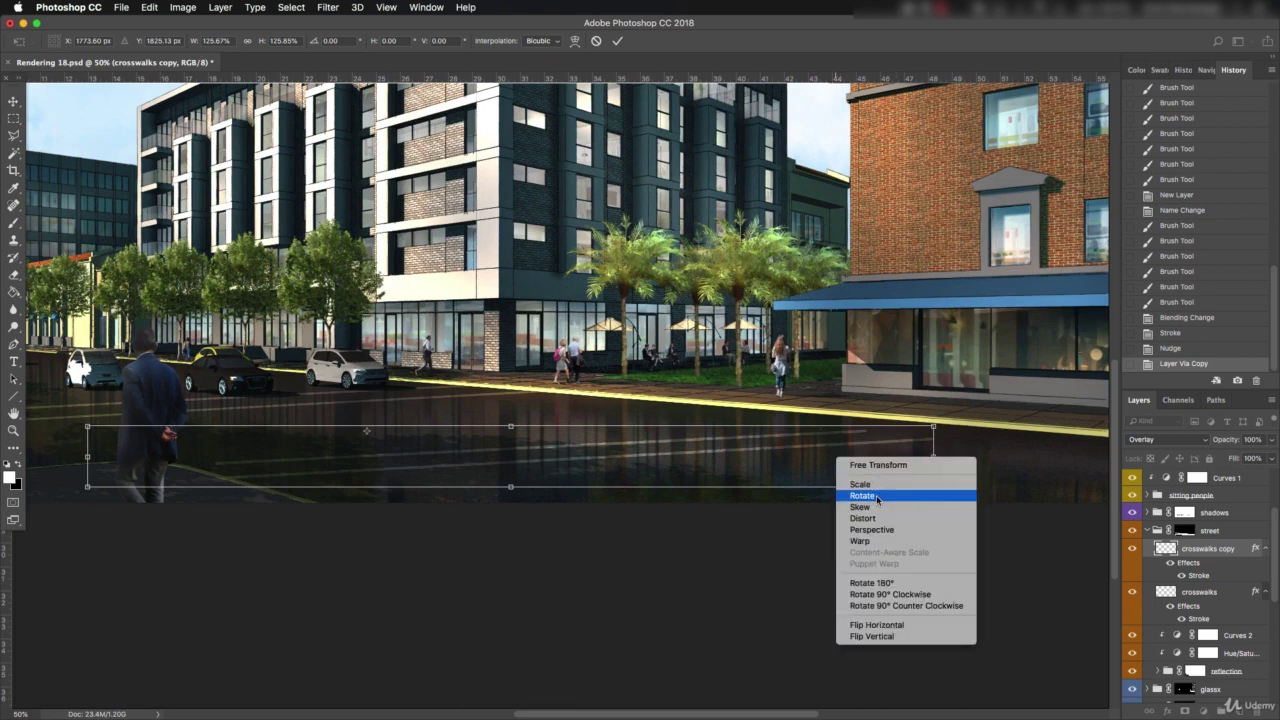
pyautogui.click(938, 463)
pyautogui.moveTo(938, 463); pyautogui.dragTo(871, 418)
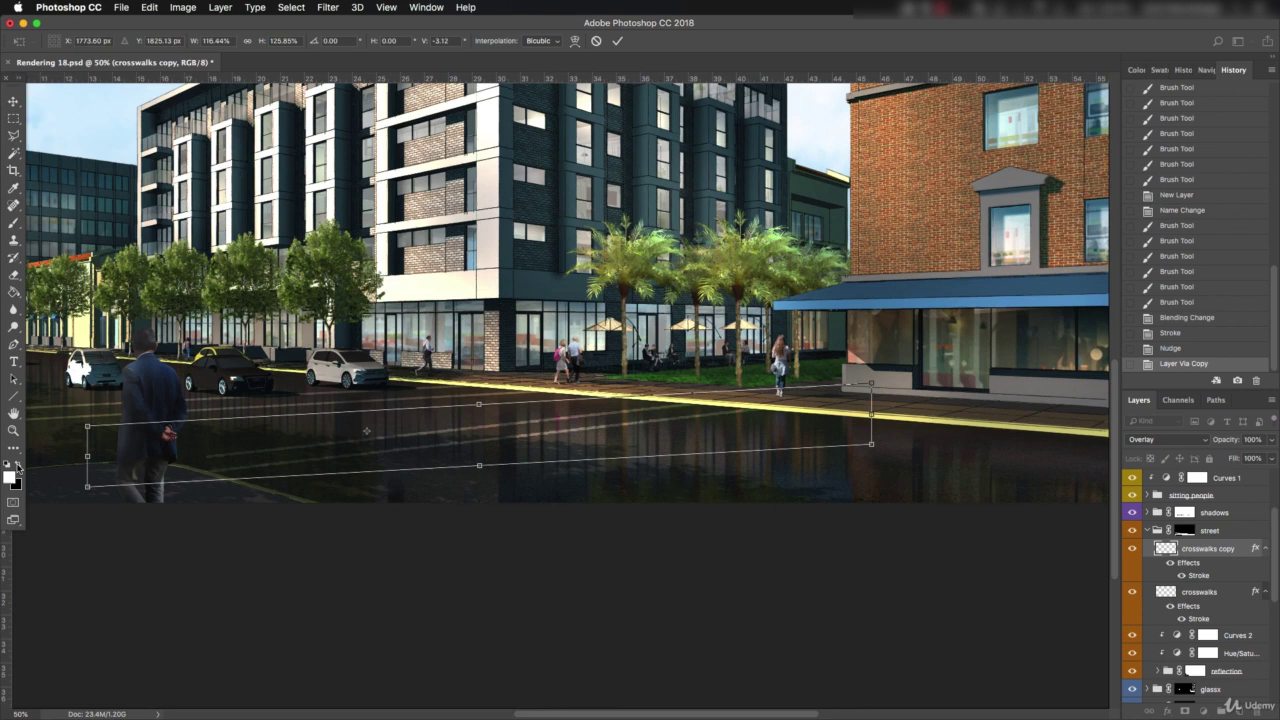
pyautogui.moveTo(87, 456); pyautogui.dragTo(17, 466)
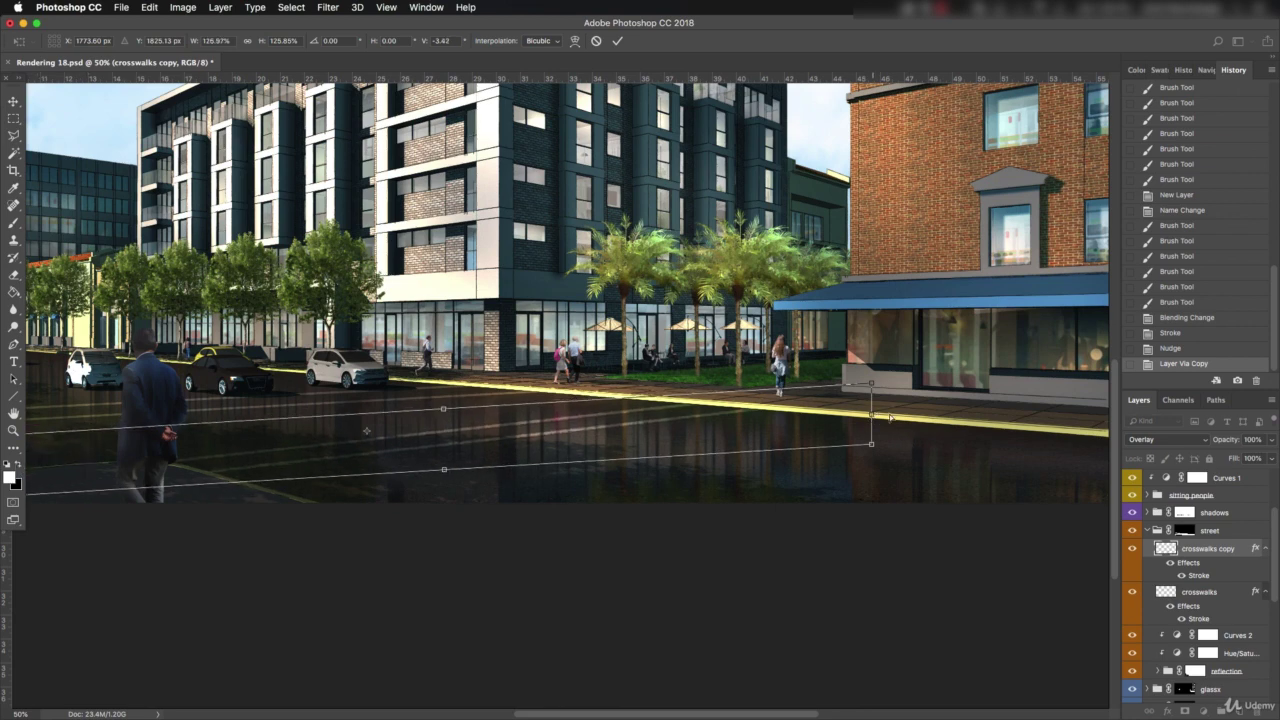
pyautogui.moveTo(889, 417)
pyautogui.mouseDown()
pyautogui.moveTo(1060, 432)
pyautogui.moveTo(888, 432)
pyautogui.mouseUp()
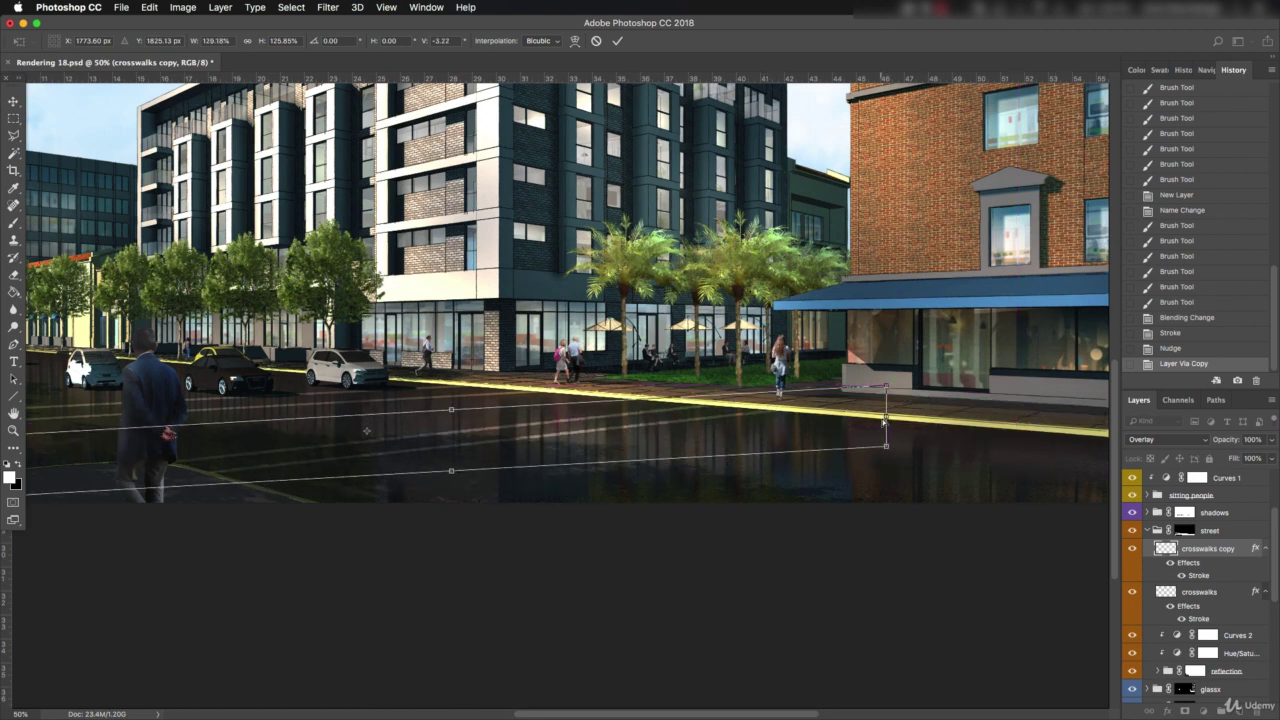
pyautogui.press('Return')
# - Save Rendering 18.psd and zoom out to view the whole rendering
pyautogui.press('super+0')
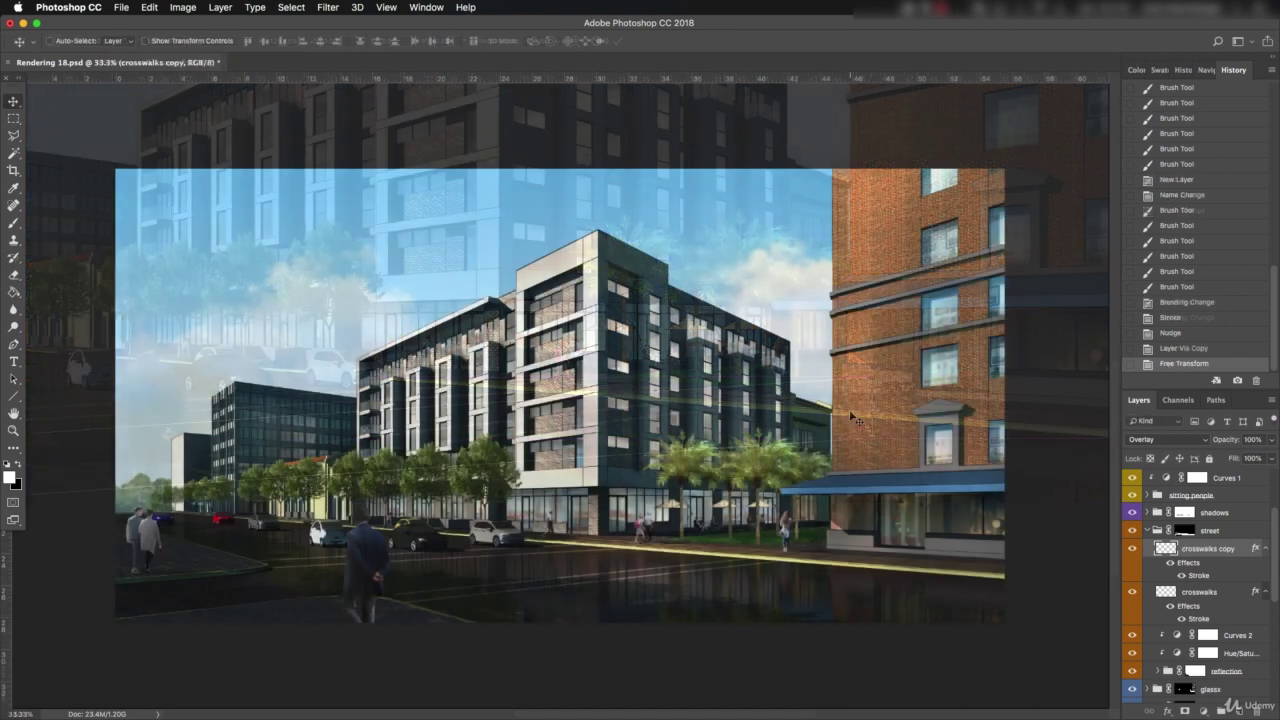
pyautogui.press('super+s')
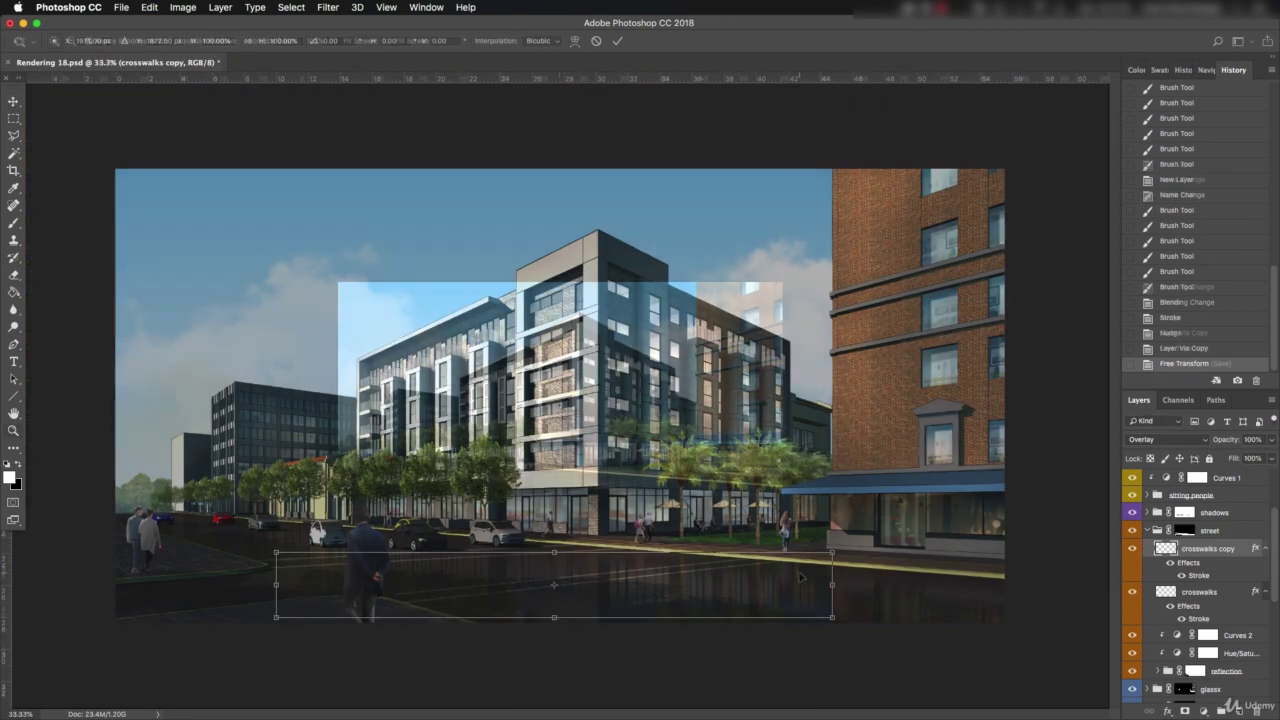
pyautogui.press('z')
pyautogui.press('super+minus')
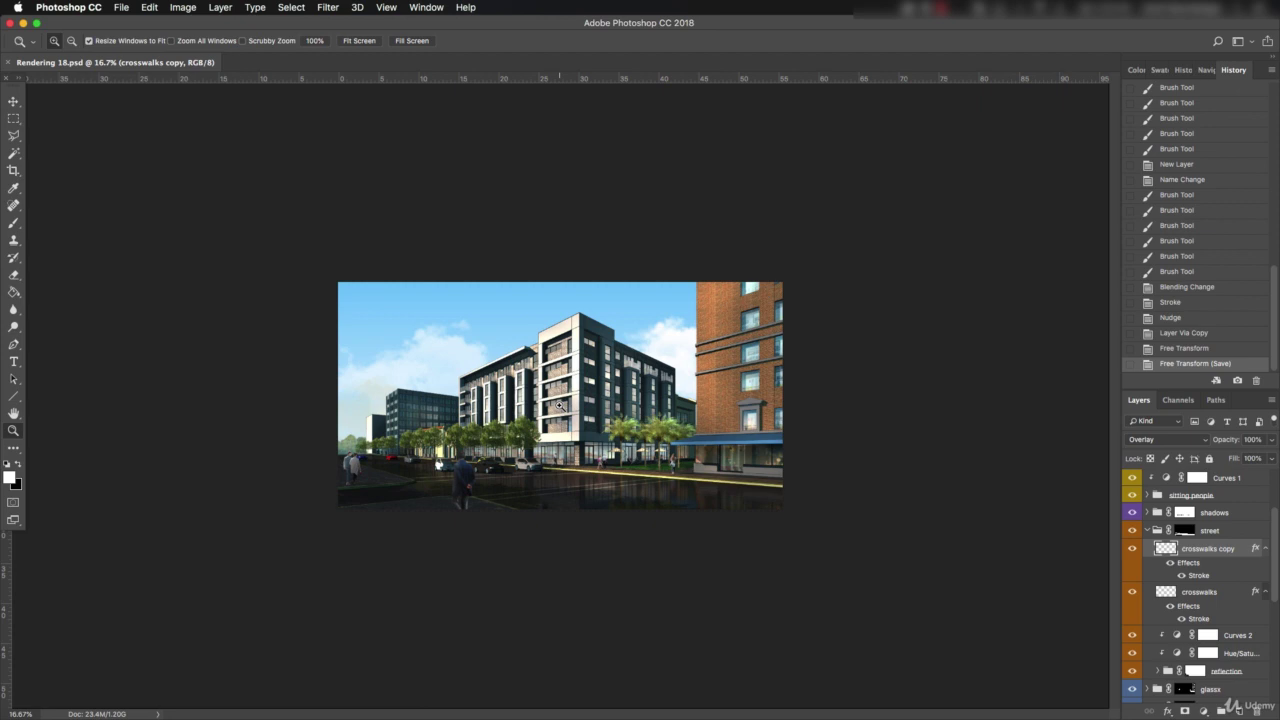